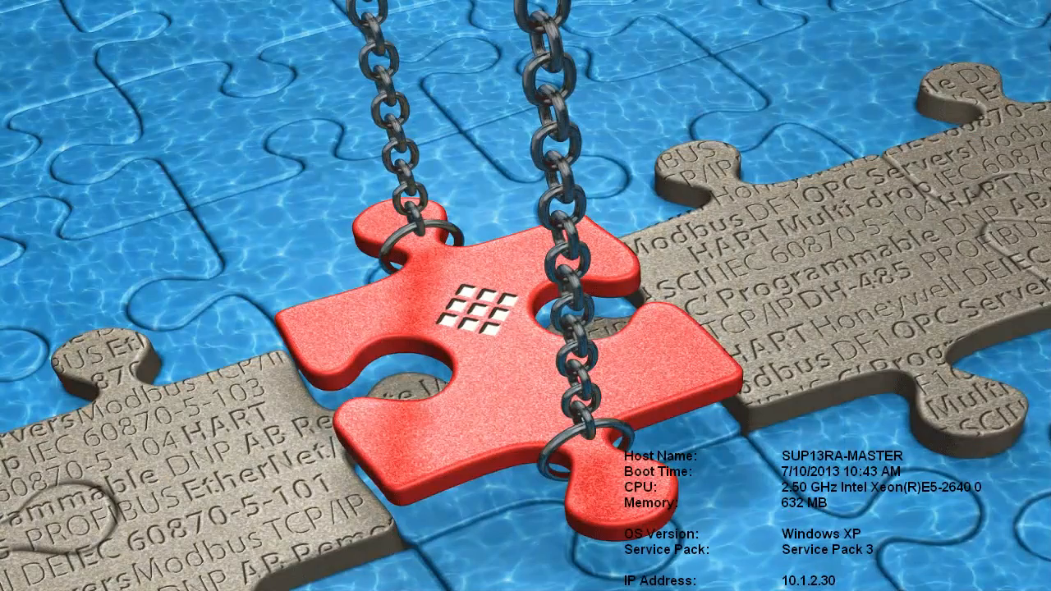
# In RSLogix 5000, start a new controller project with the 1756-L63 ControlLogix5563 controller type and revision 20.
pyautogui.press('super')
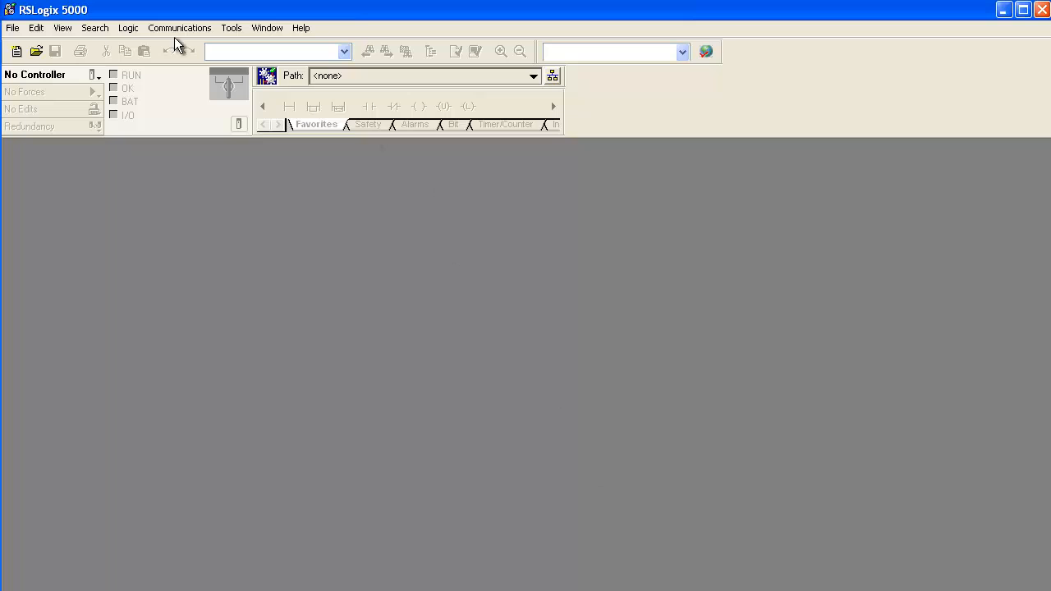
pyautogui.click(12, 28)
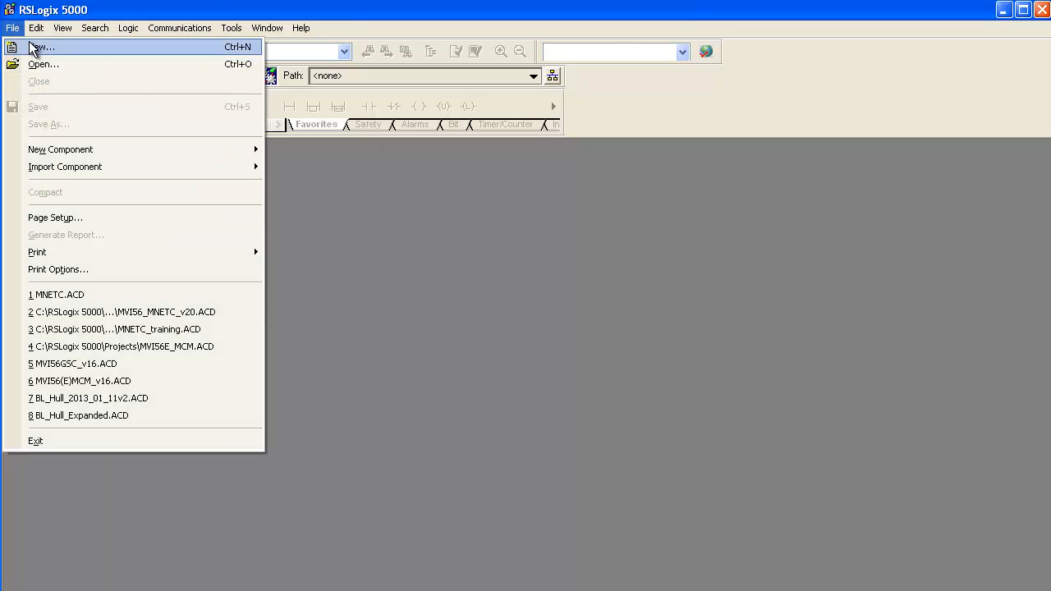
pyautogui.click(237, 47)
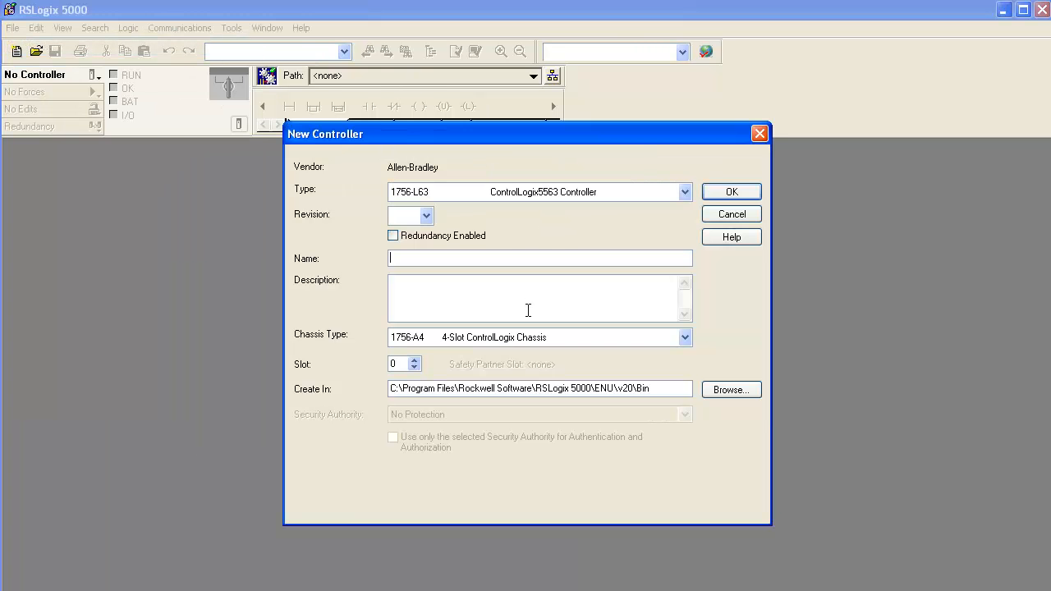
pyautogui.click(685, 192)
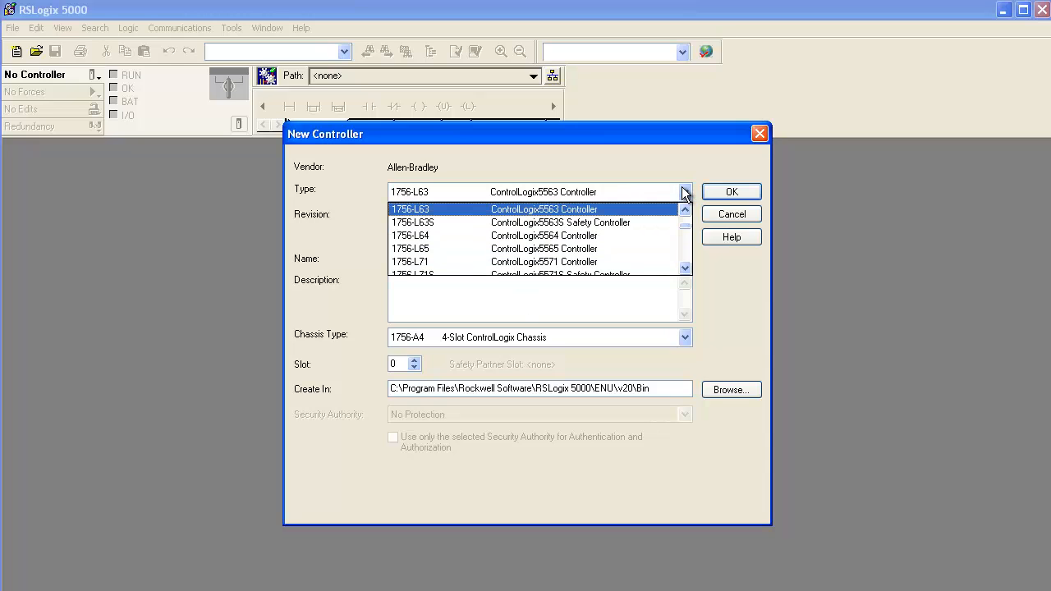
pyautogui.click(685, 193)
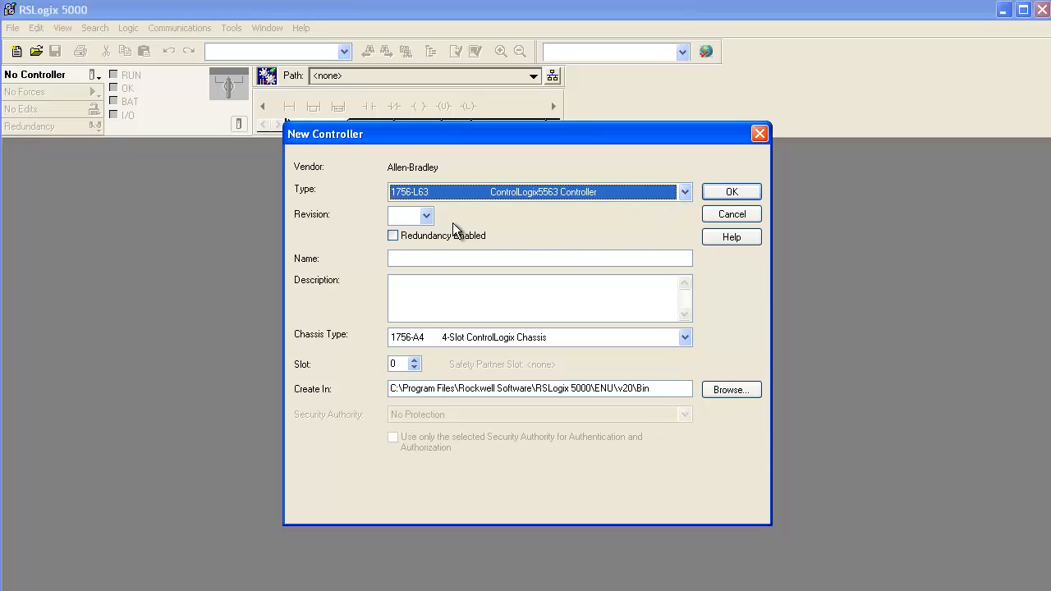
pyautogui.click(426, 216)
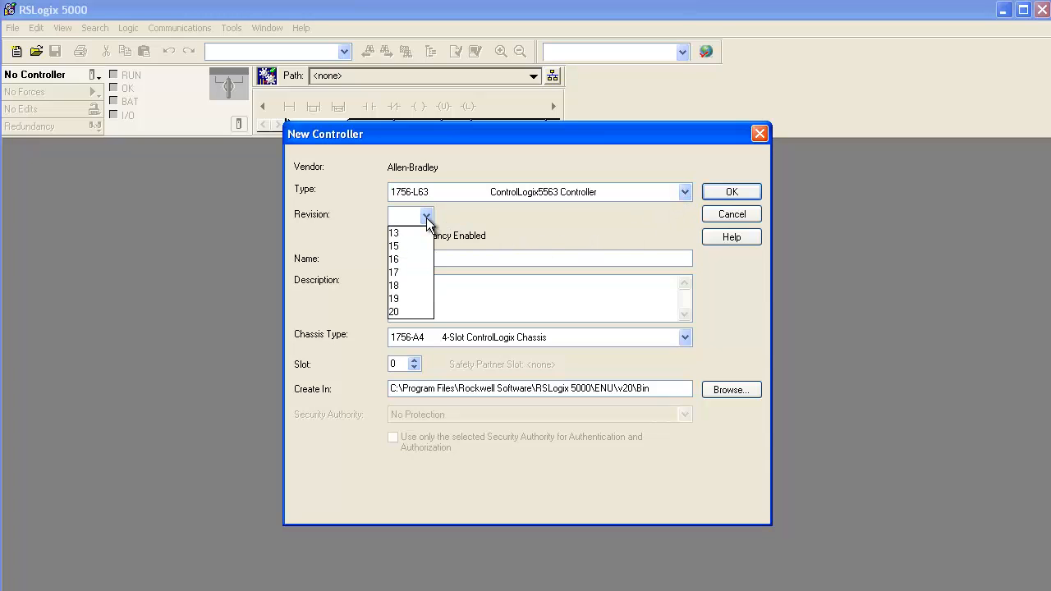
pyautogui.click(418, 311)
# Name the new controller MNETC_training and choose the 1756-A4 4-slot ControlLogix chassis.
pyautogui.click(415, 264)
pyautogui.write('M')
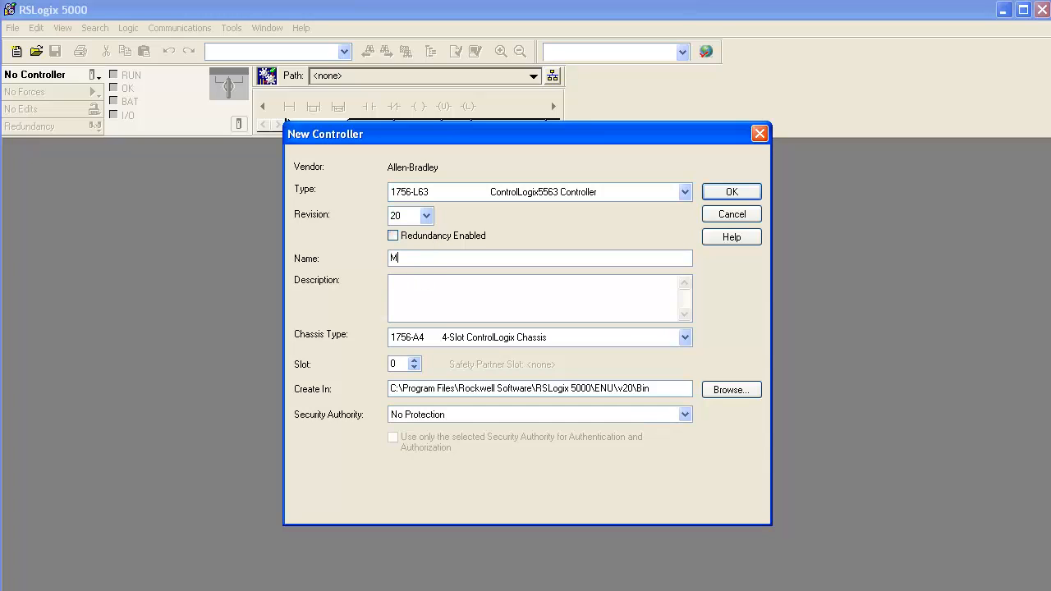
pyautogui.write('NETC_training')
pyautogui.click(685, 338)
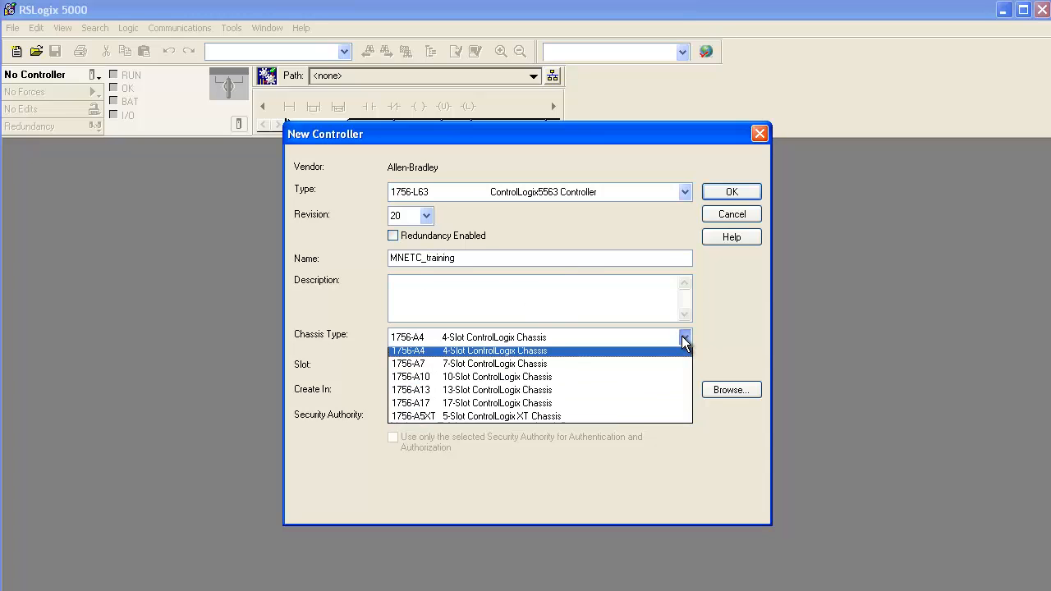
pyautogui.click(530, 356)
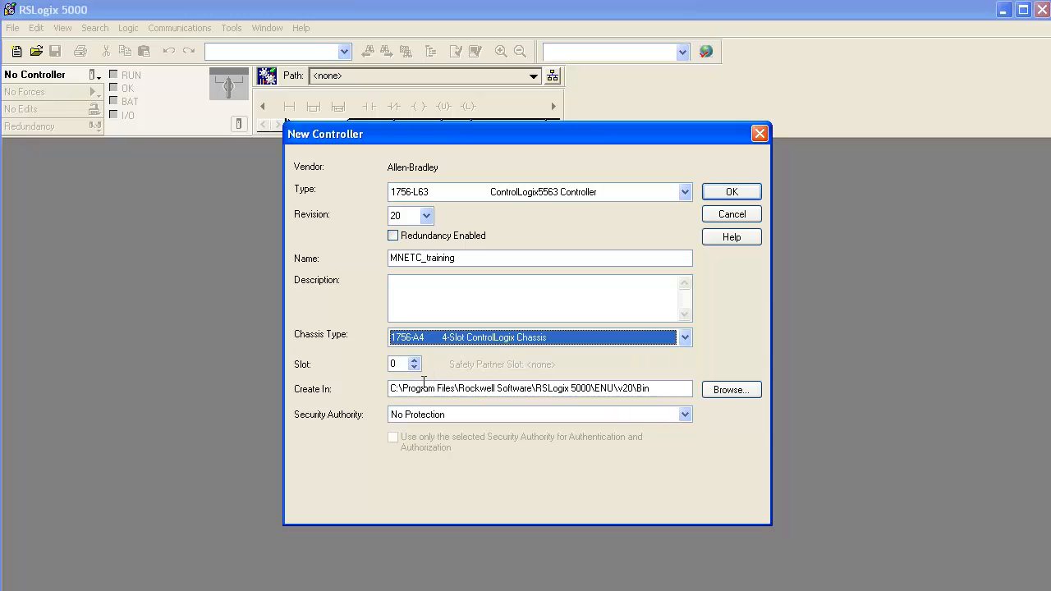
# Set the project folder to C:\RSLogix 5000\MVI56_MNETC and create the controller project.
pyautogui.click(713, 393)
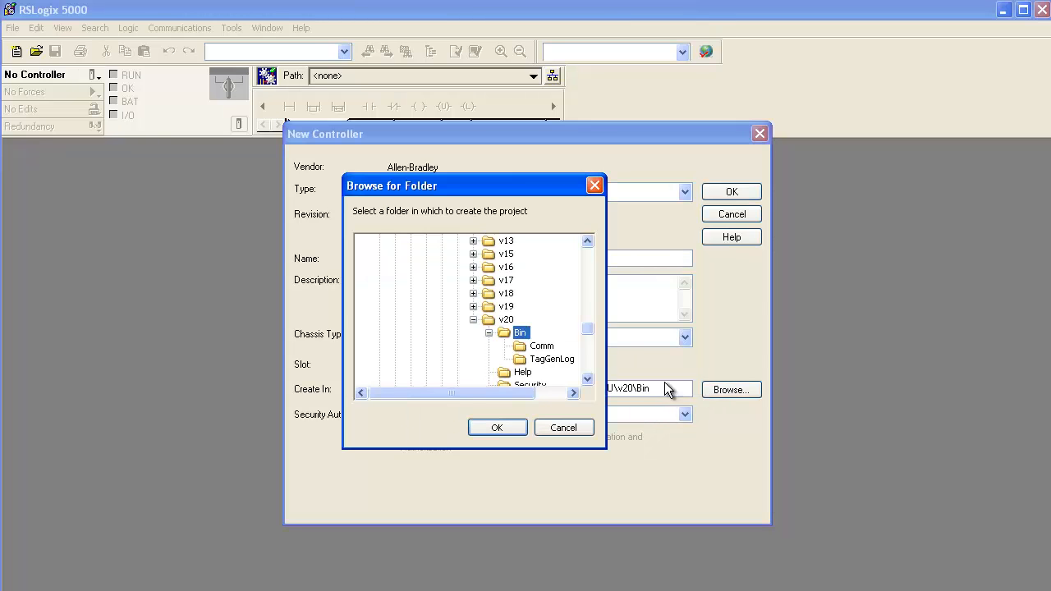
pyautogui.click(474, 319)
pyautogui.moveTo(585, 333); pyautogui.dragTo(596, 312)
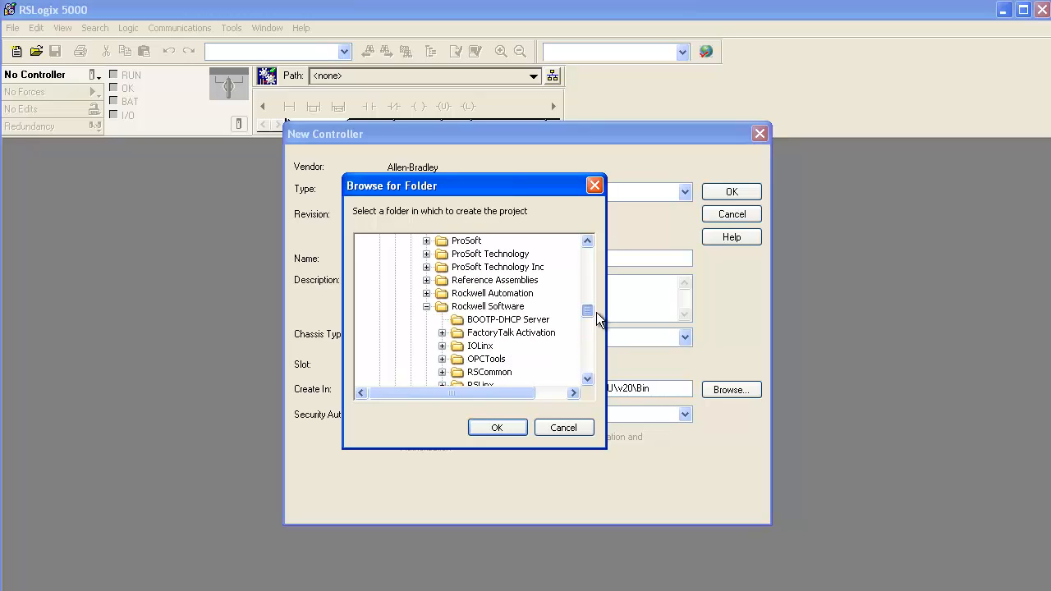
pyautogui.click(428, 306)
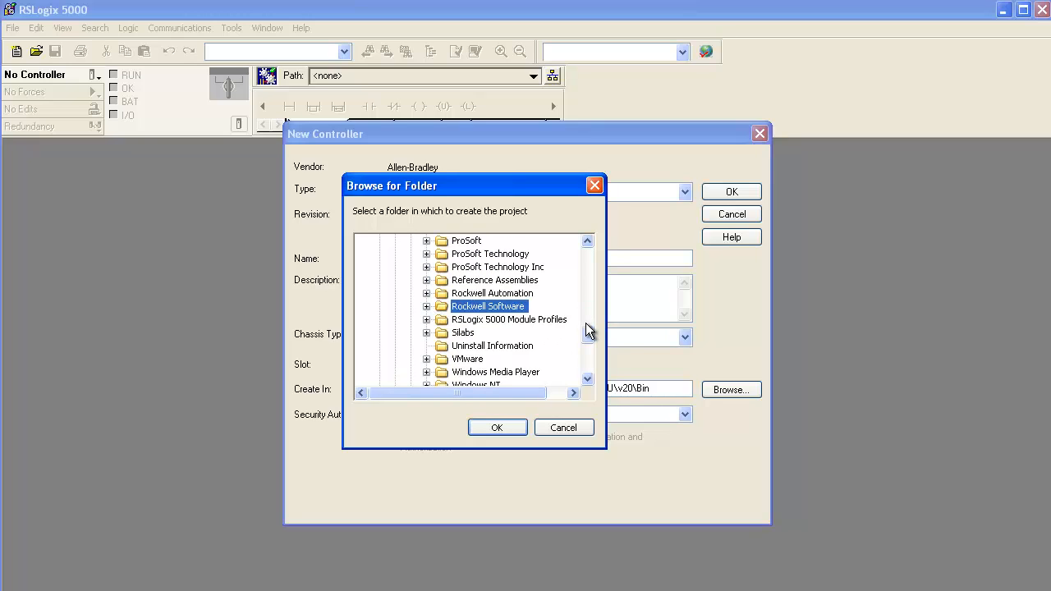
pyautogui.moveTo(588, 335); pyautogui.dragTo(597, 347)
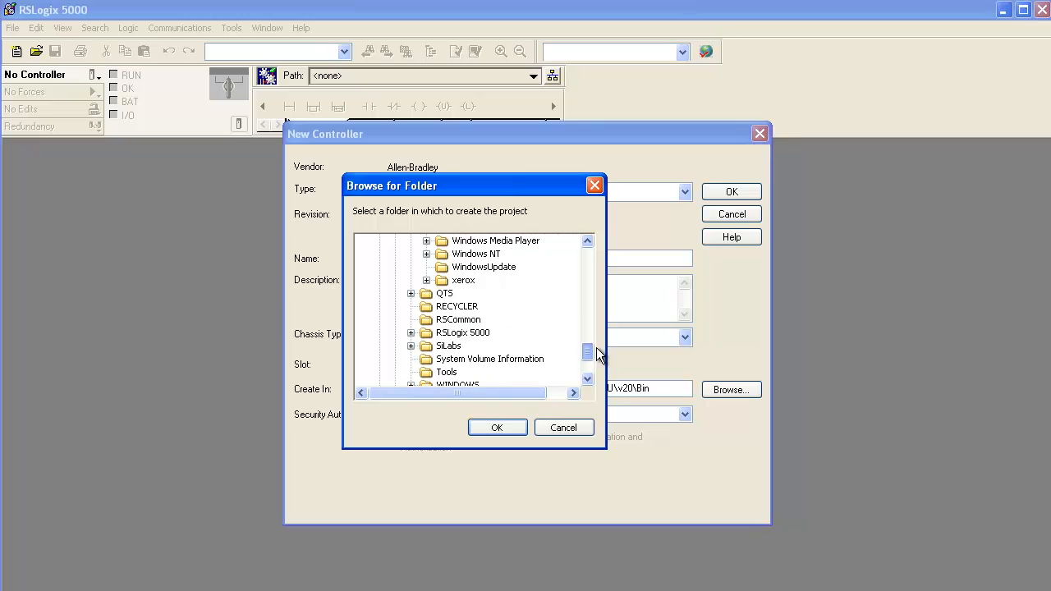
pyautogui.click(411, 333)
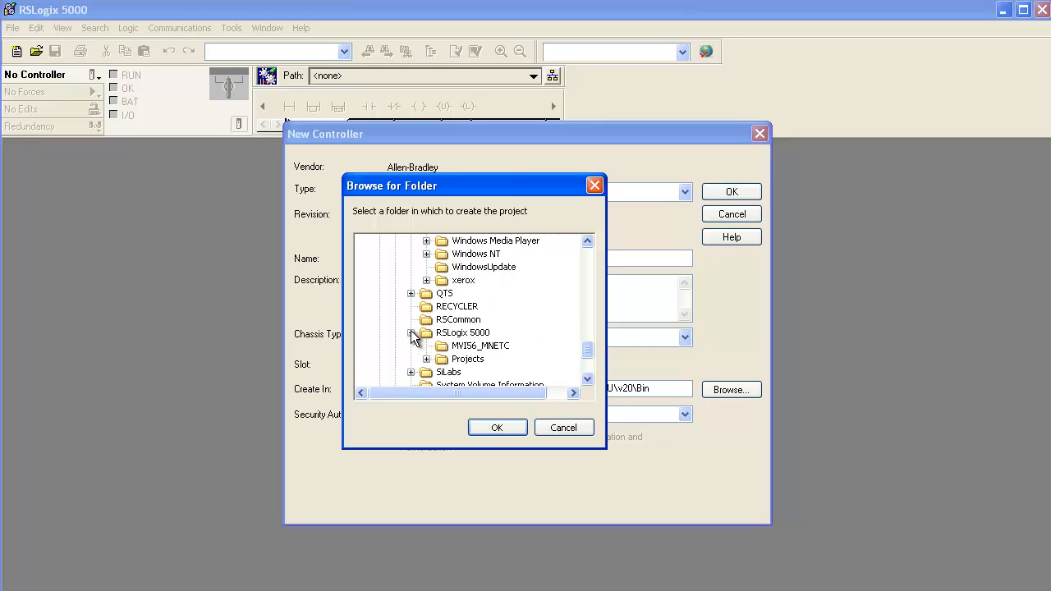
pyautogui.click(468, 347)
pyautogui.click(498, 429)
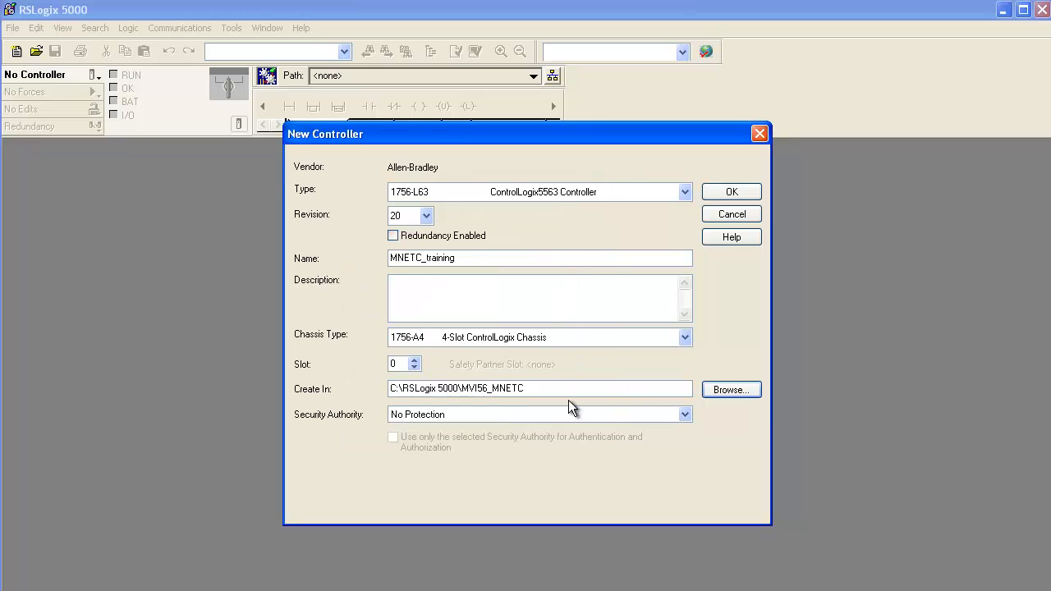
pyautogui.click(729, 188)
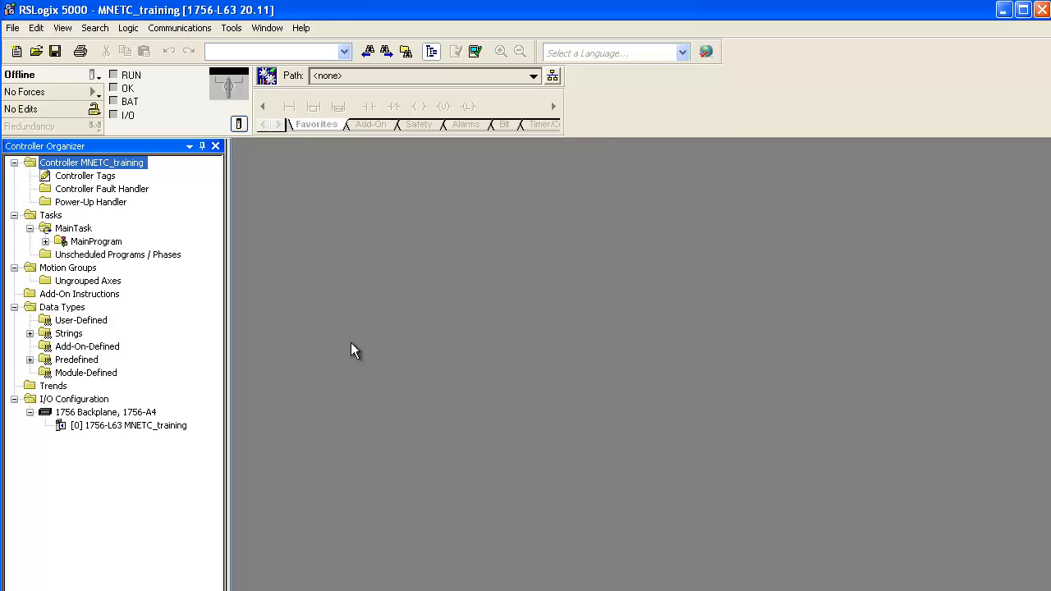
# Add a new 1756-EN2T Ethernet bridge module to the 1756 backplane in the I/O configuration.
pyautogui.click(92, 413)
pyautogui.rightClick(93, 413)
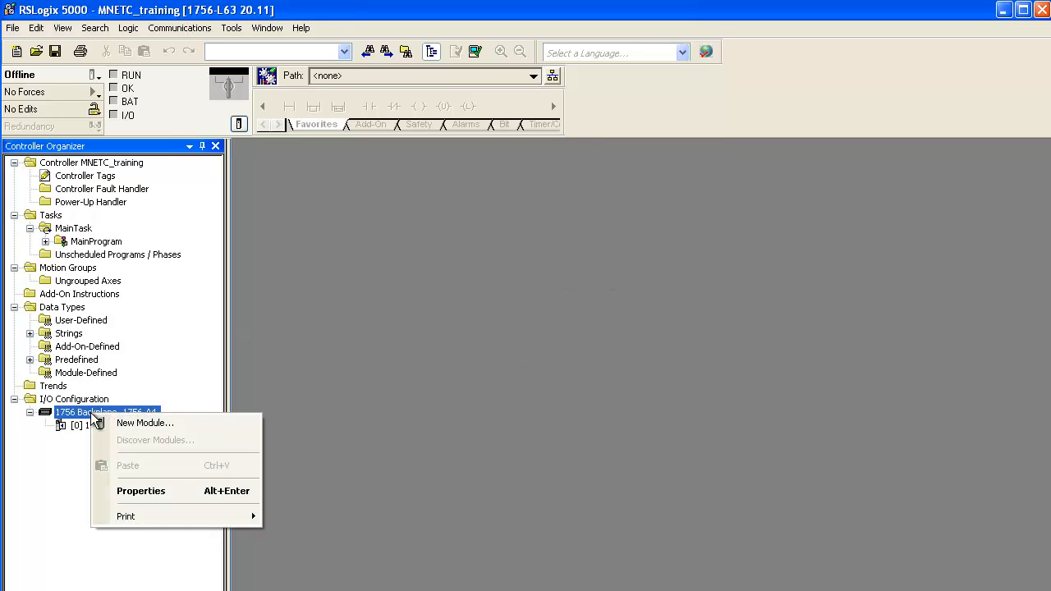
pyautogui.click(137, 424)
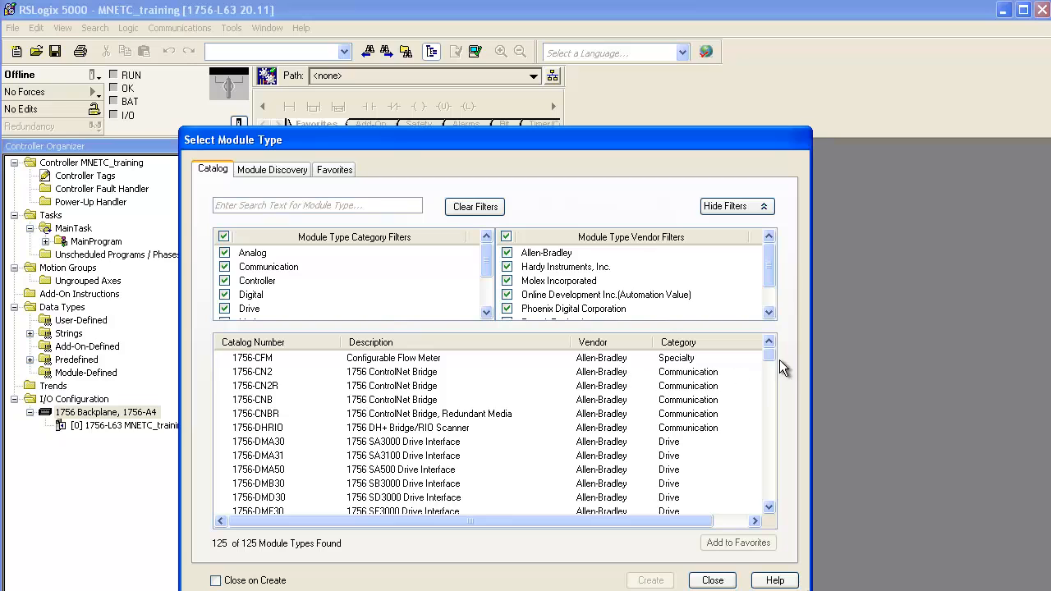
pyautogui.scroll(-1, 770, 361)
pyautogui.scroll(-2, 771, 361)
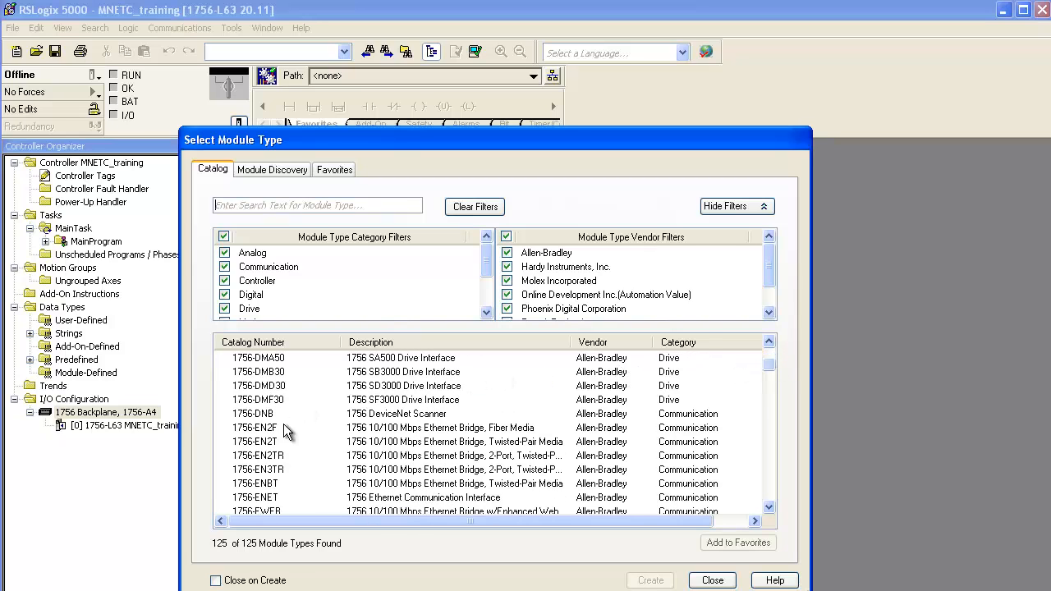
pyautogui.click(266, 443)
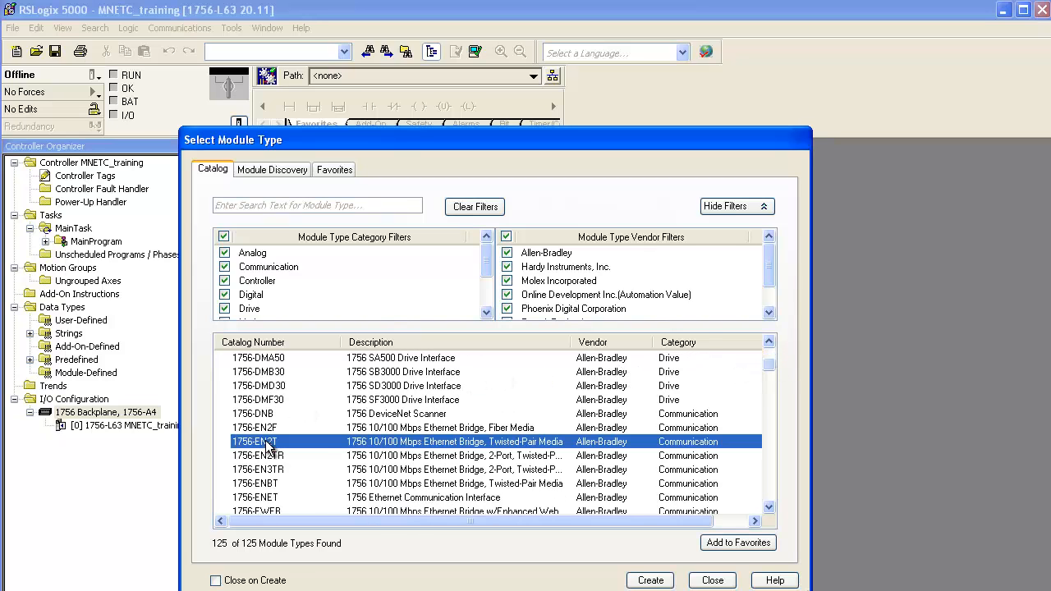
pyautogui.click(651, 580)
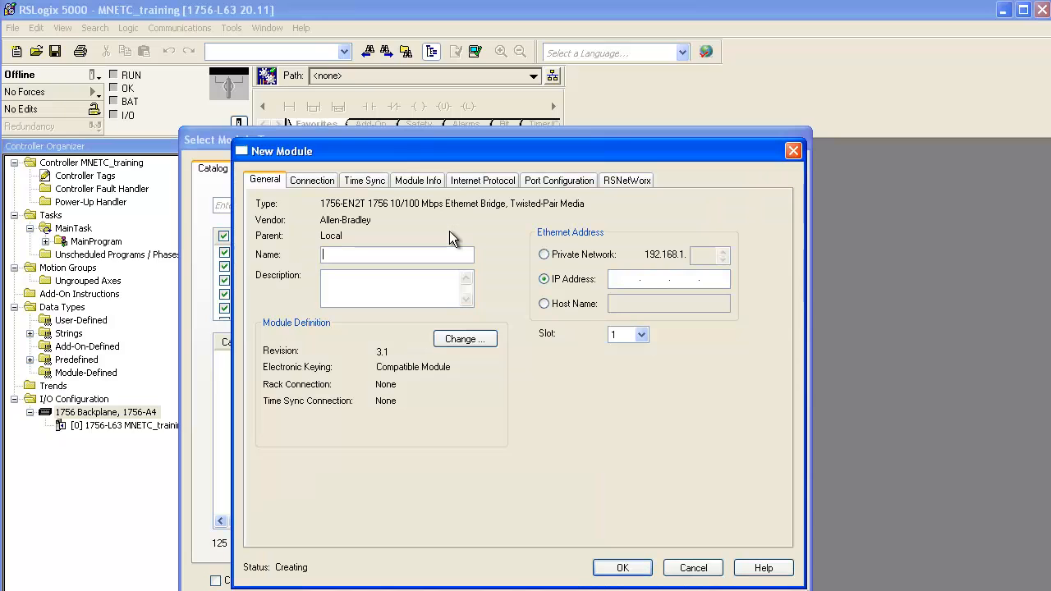
# Name the Ethernet bridge EN2T, set its IP address to 10.1.2.115 and slot to 1, and accept the module.
pyautogui.click(339, 254)
pyautogui.write('EN')
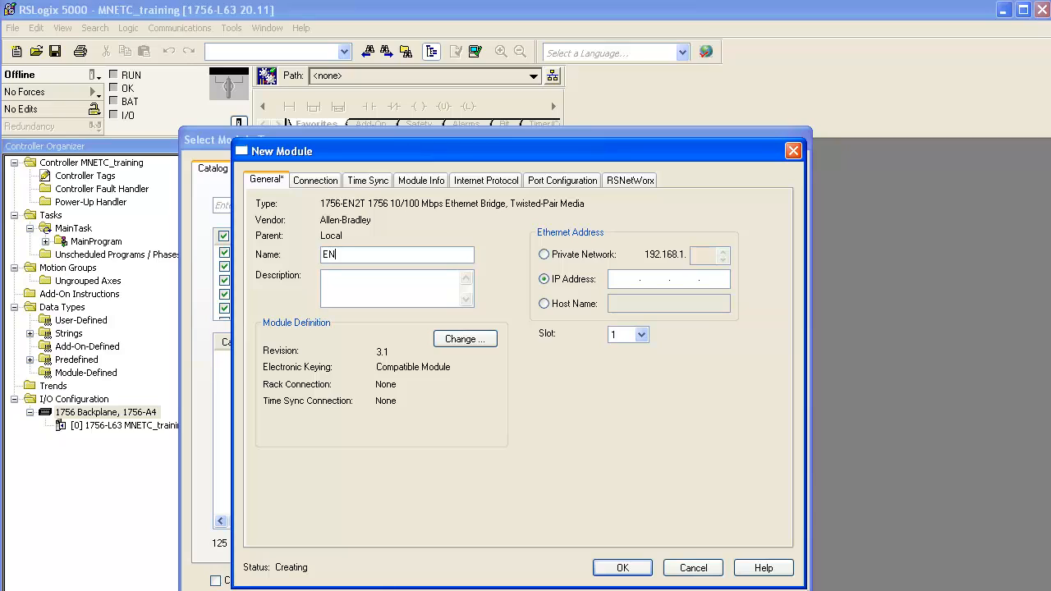
pyautogui.write('2T')
pyautogui.click(615, 279)
pyautogui.write('10.1.2.115')
pyautogui.click(641, 336)
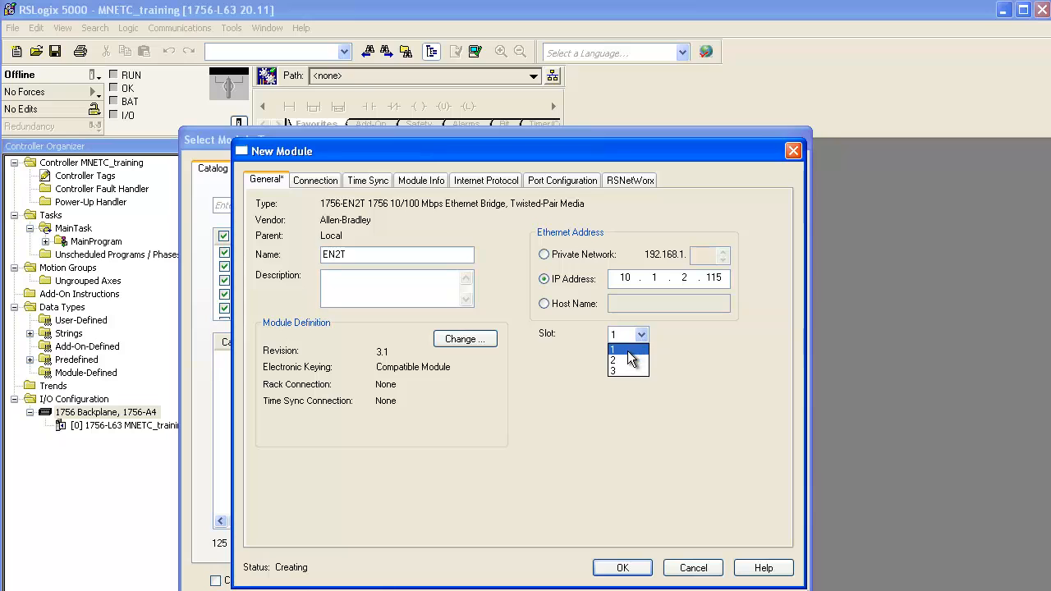
pyautogui.click(631, 344)
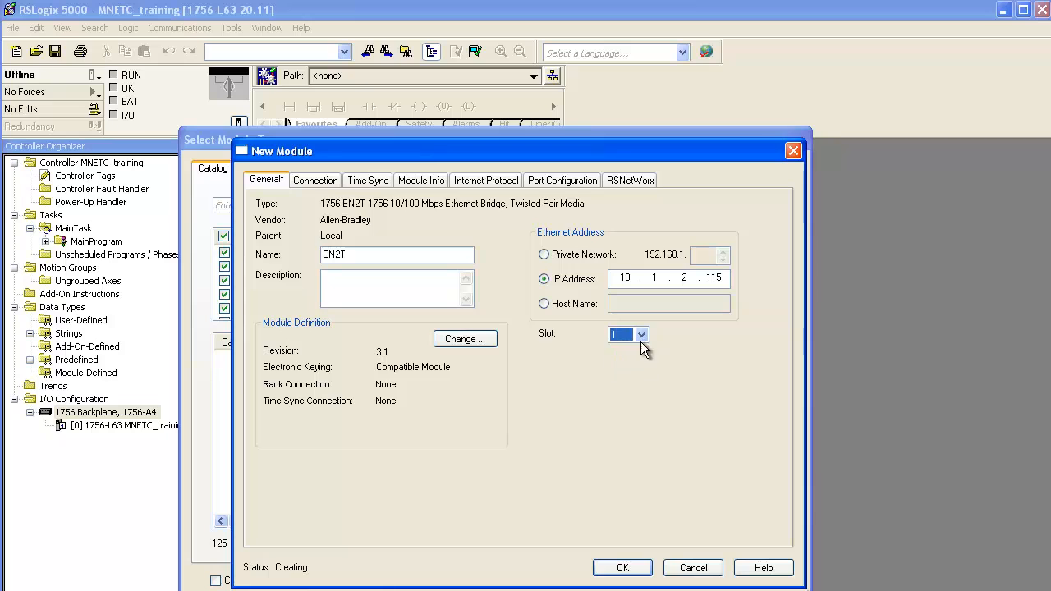
pyautogui.click(631, 569)
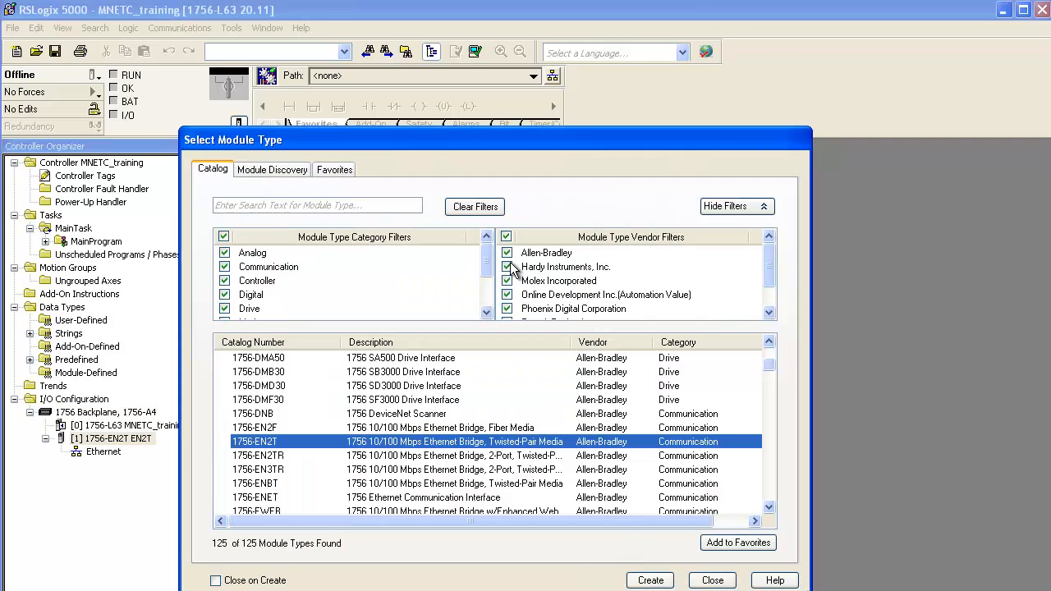
# Filter the module catalog to the Other category only and create a generic 1756-MODULE.
pyautogui.click(224, 236)
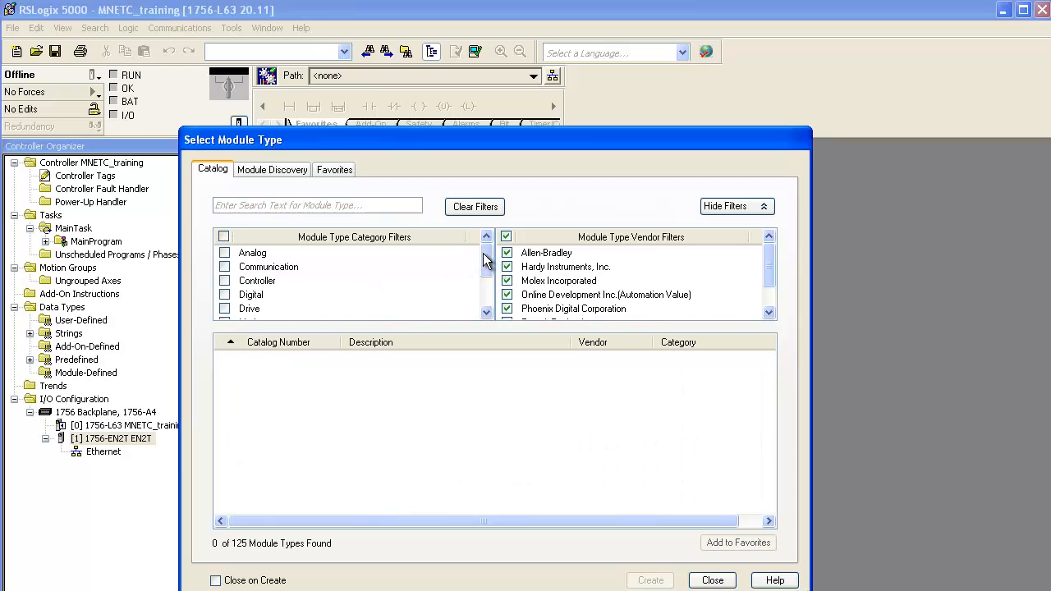
pyautogui.moveTo(485, 259); pyautogui.dragTo(486, 287)
pyautogui.click(225, 281)
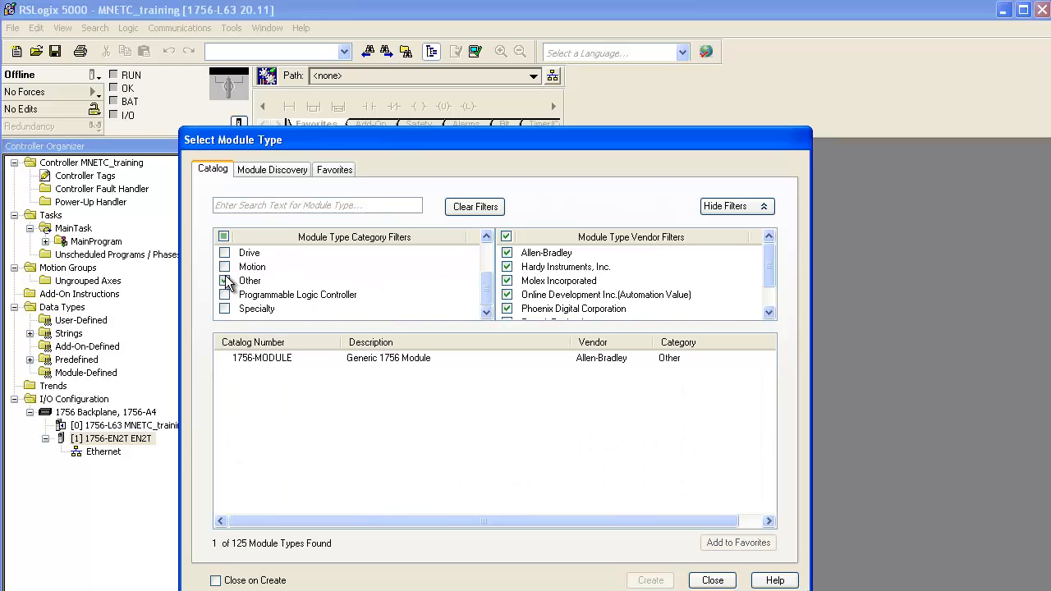
pyautogui.click(278, 362)
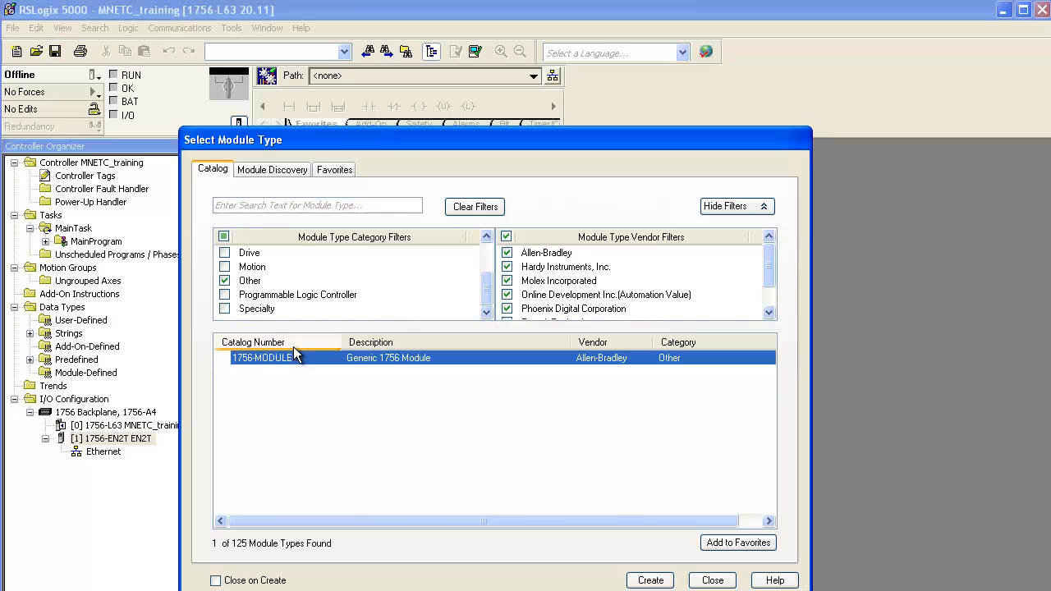
pyautogui.click(650, 580)
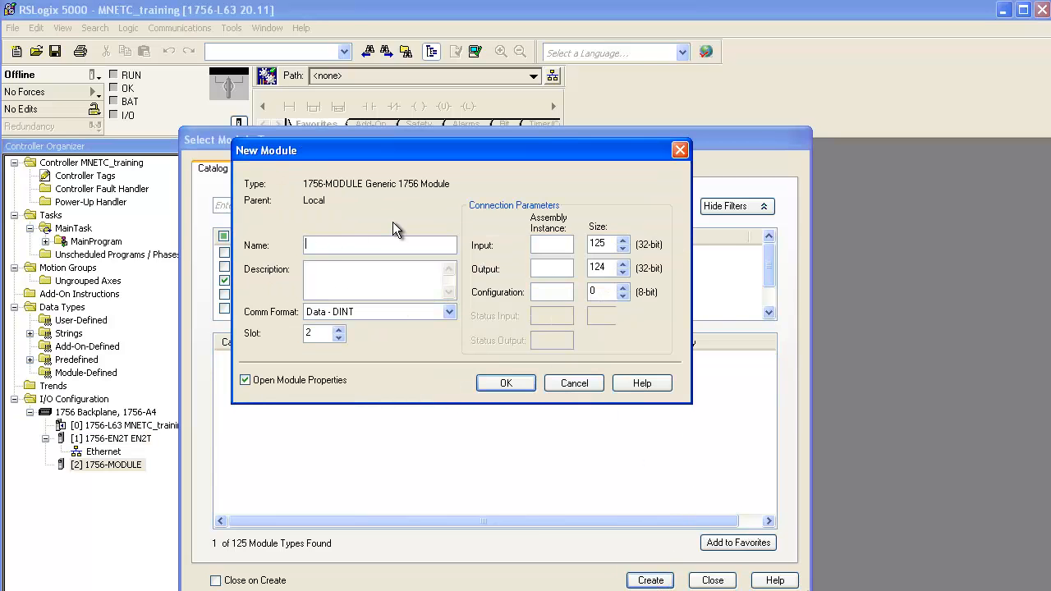
# Name the generic module MNETC and set its communication format to Data - INT, keeping slot 2.
pyautogui.write('MNETC')
pyautogui.click(396, 276)
pyautogui.click(449, 312)
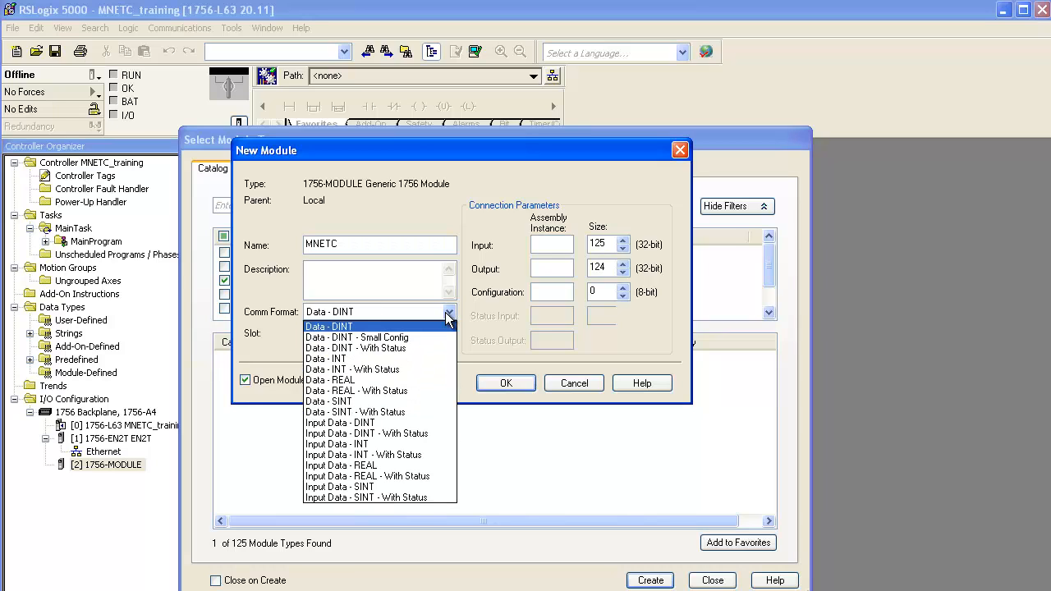
pyautogui.click(339, 359)
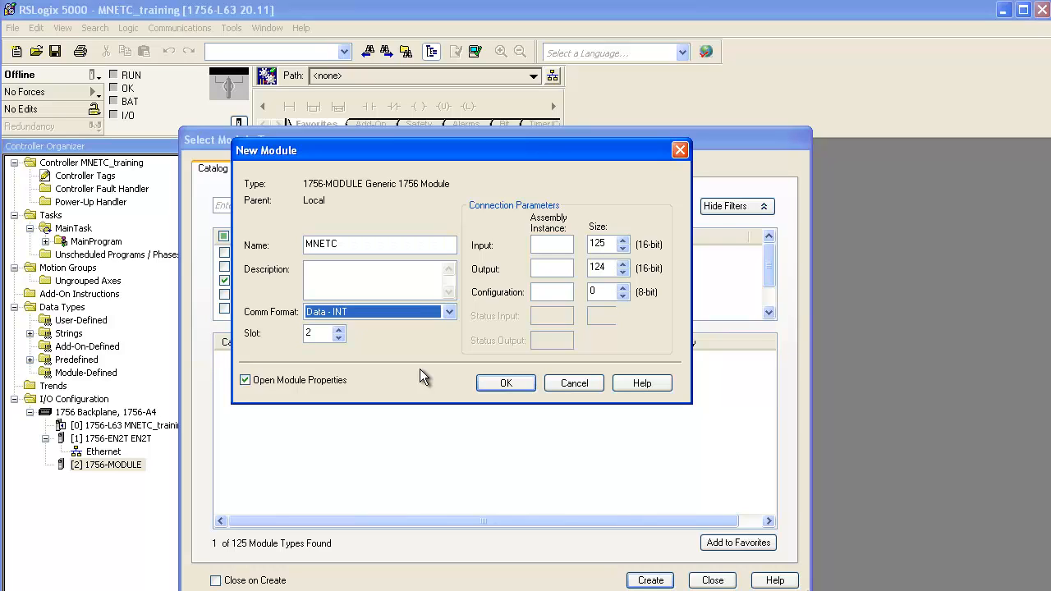
pyautogui.click(320, 331)
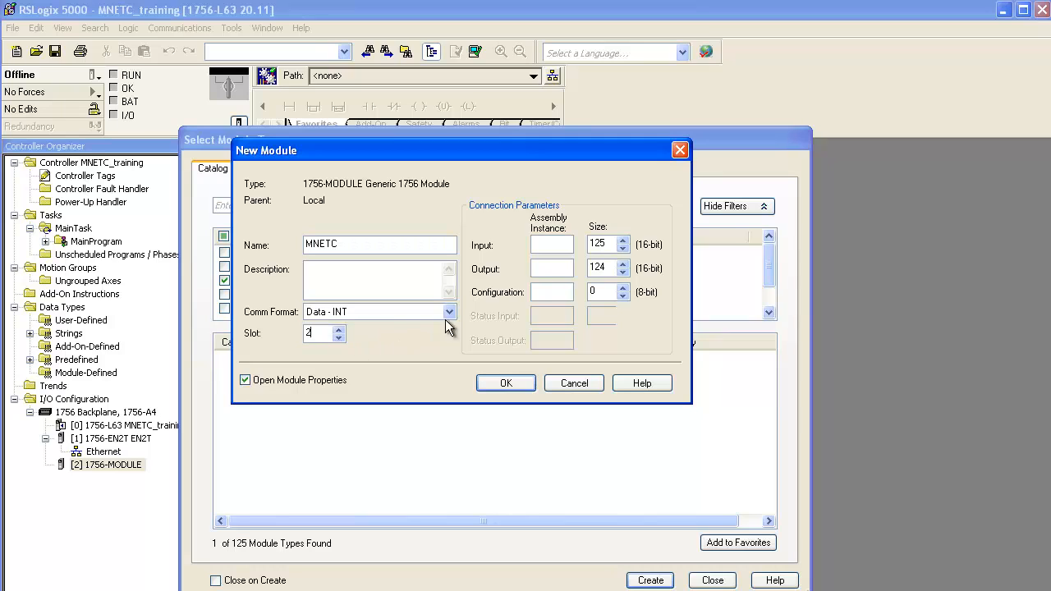
# Set the module's input assembly instance to 1 with size 250 and the output instance to 2 with size 248.
pyautogui.click(550, 248)
pyautogui.write('1')
pyautogui.doubleClick(596, 244)
pyautogui.write('250')
pyautogui.click(555, 268)
pyautogui.write('2')
pyautogui.doubleClick(600, 269)
pyautogui.write('248')
# Set the configuration assembly instance to 4, create the module, and accept its connection properties with the 5.0 ms RPI.
pyautogui.click(549, 289)
pyautogui.write('4')
pyautogui.click(517, 383)
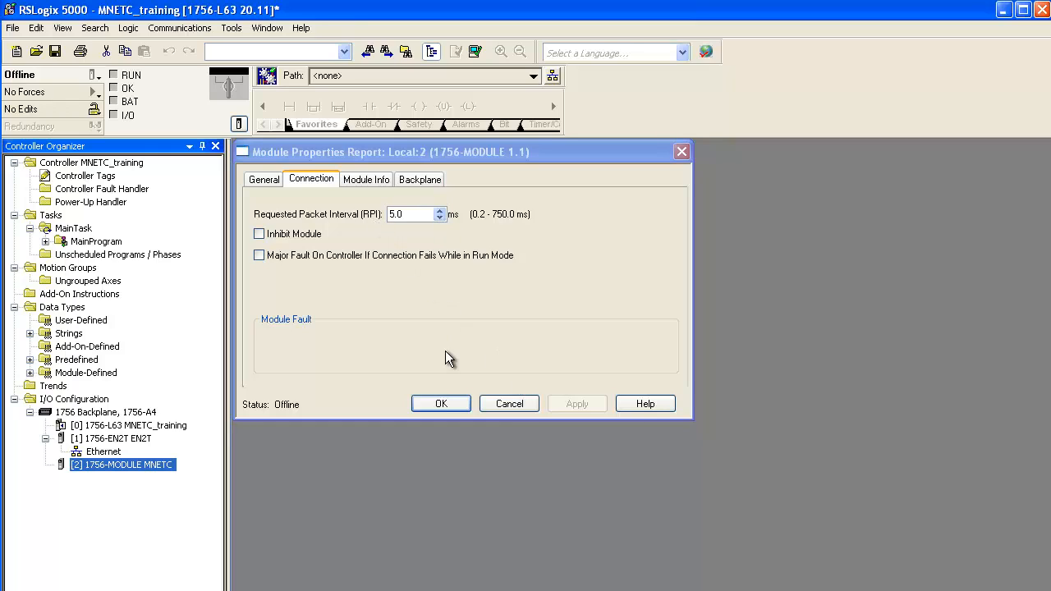
pyautogui.click(457, 403)
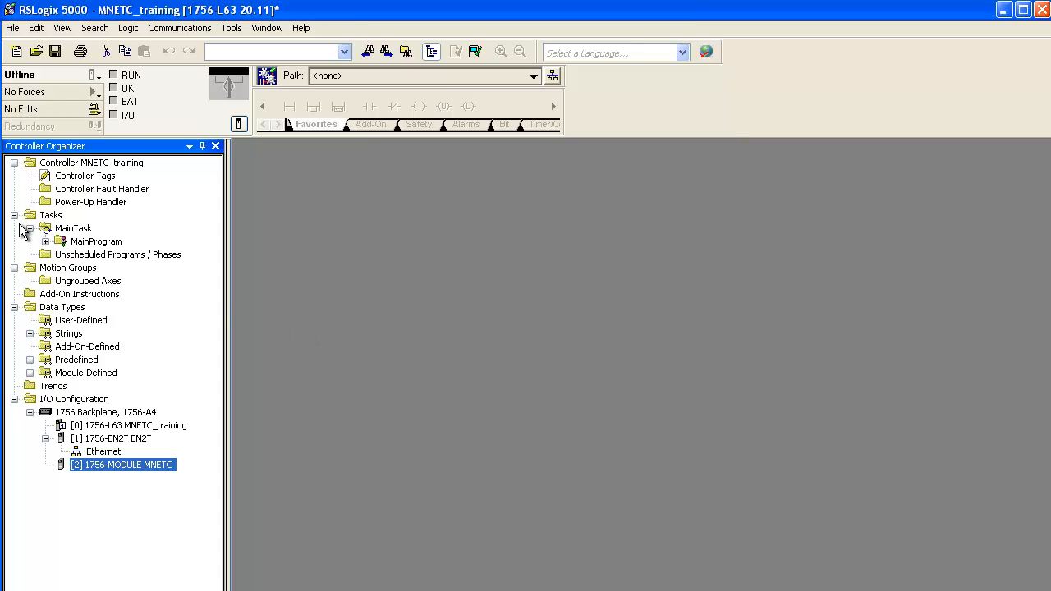
# Expand MainProgram under MainTask and open its MainRoutine ladder for editing.
pyautogui.click(71, 230)
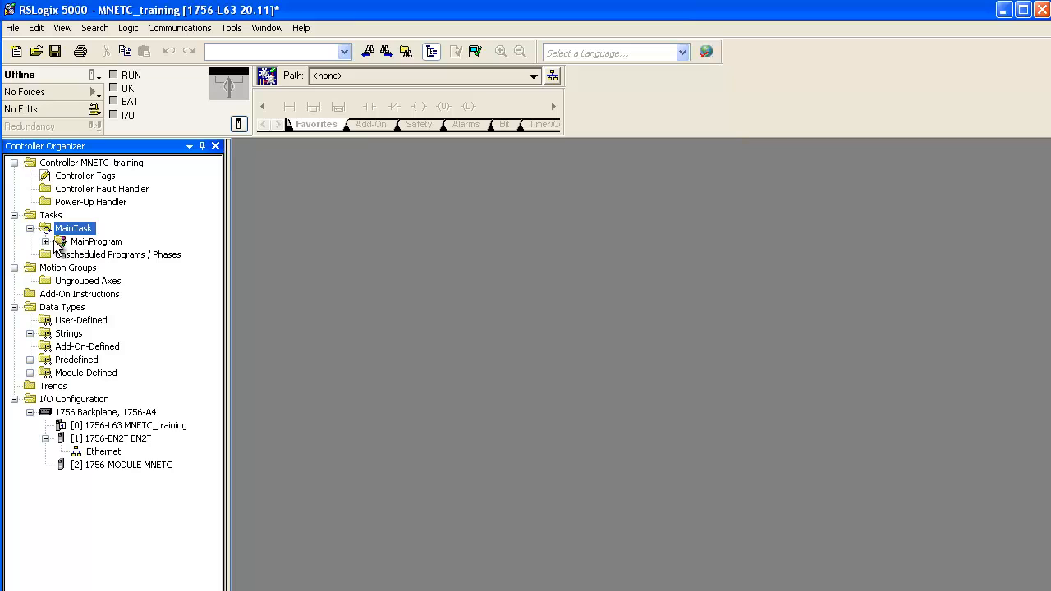
pyautogui.click(46, 241)
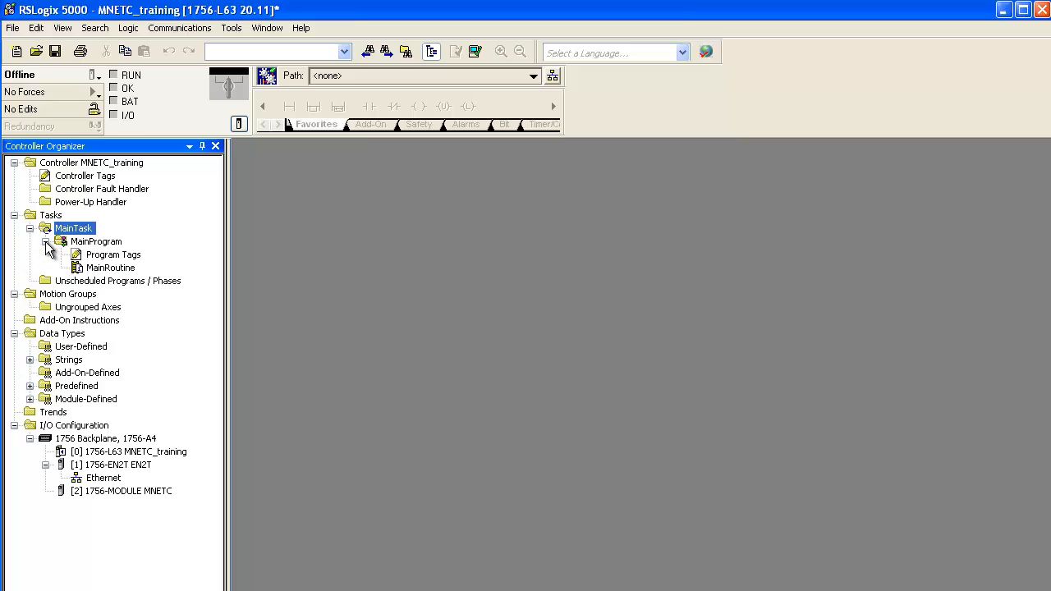
pyautogui.click(103, 270)
pyautogui.doubleClick(83, 270)
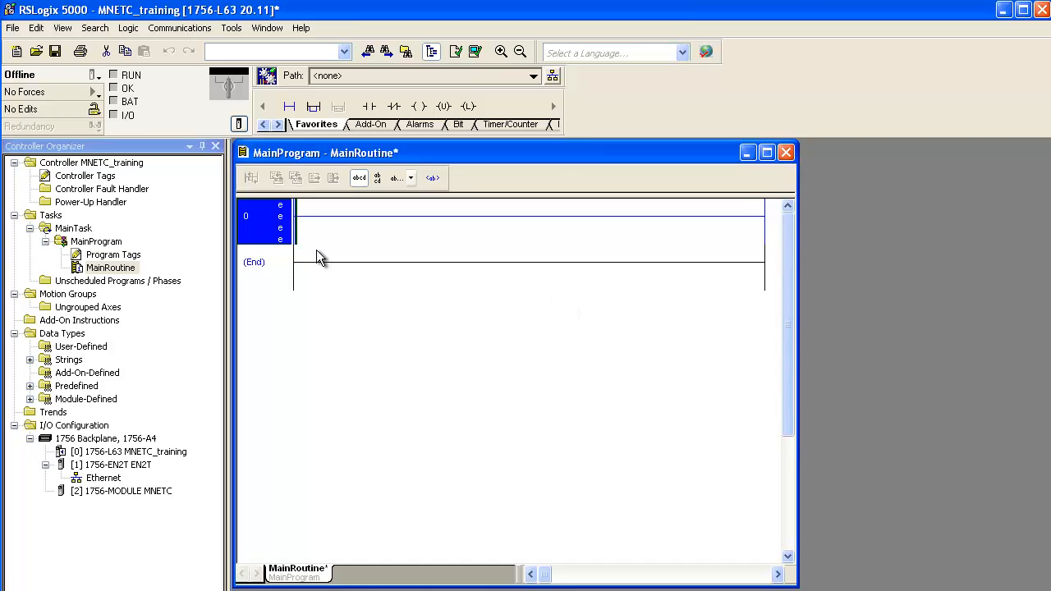
# Start importing rungs into MainRoutine from the file MVI56(E)MNETC_AddOn_Rung_v1_7.L5X.
pyautogui.rightClick(267, 223)
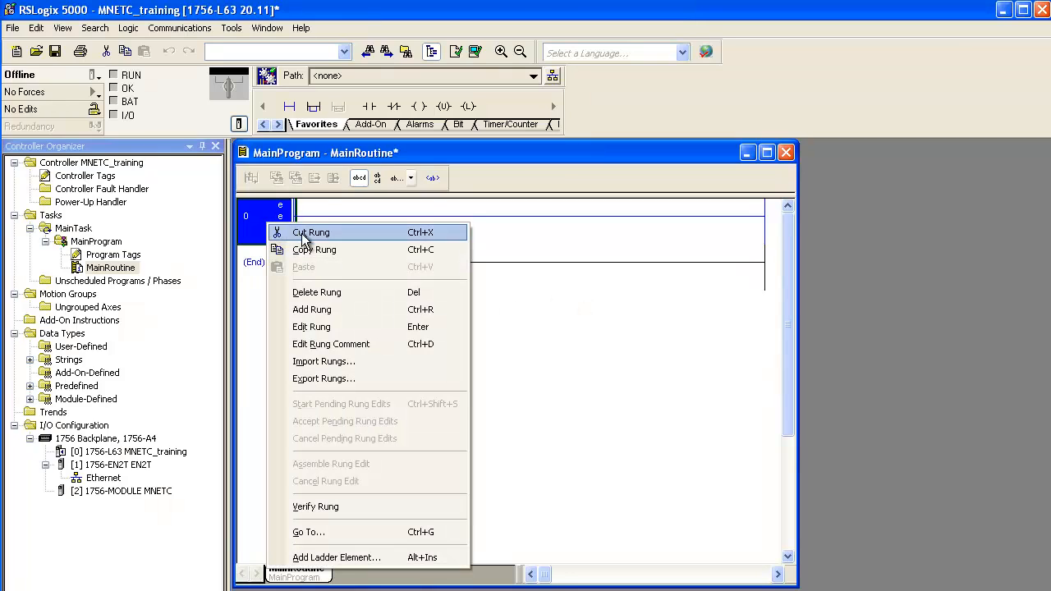
pyautogui.click(324, 362)
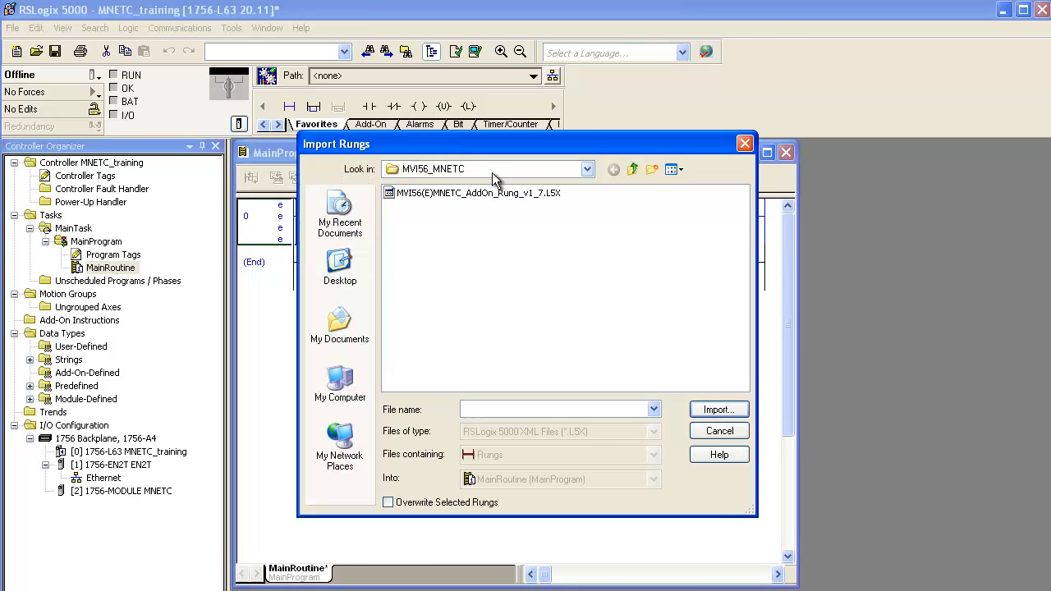
pyautogui.click(465, 199)
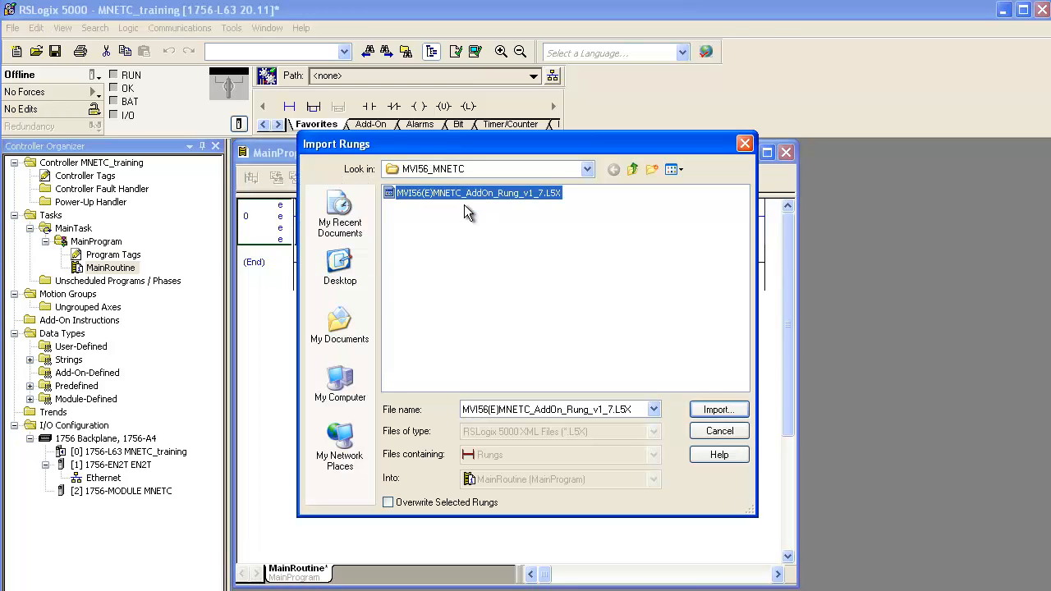
pyautogui.click(716, 410)
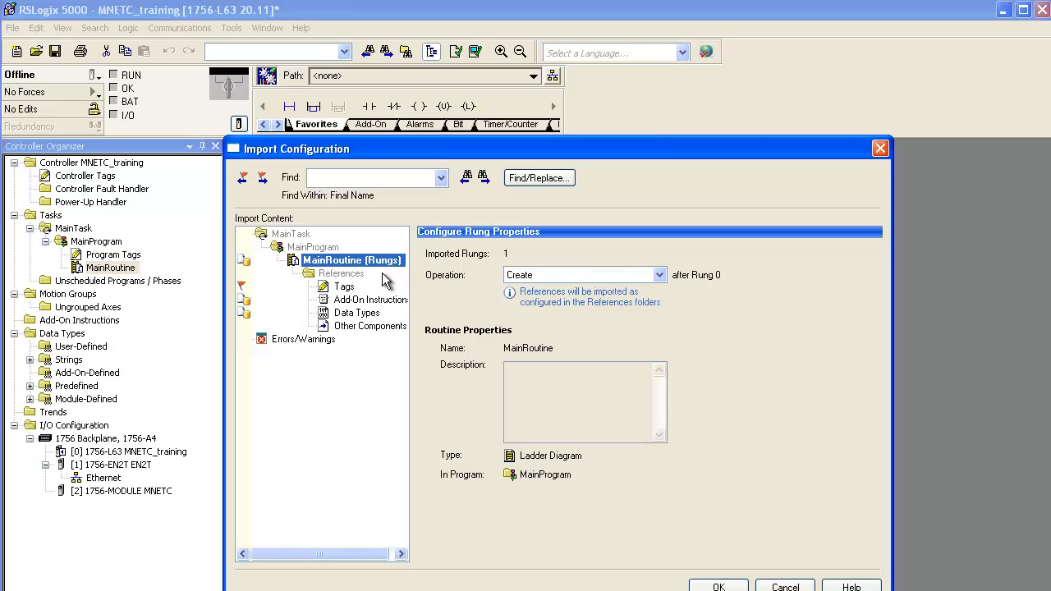
# Set the final names of the imported Local:1:I and Local:1:O tags to Local:2:I and Local:2:O, and complete the rung import.
pyautogui.click(353, 288)
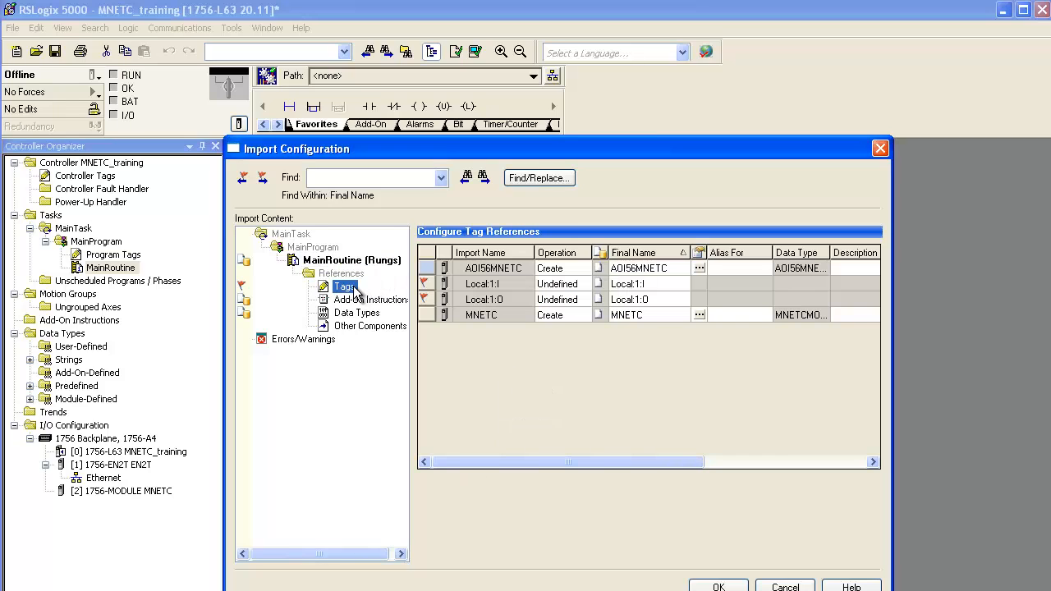
pyautogui.click(636, 284)
pyautogui.doubleClick(638, 283)
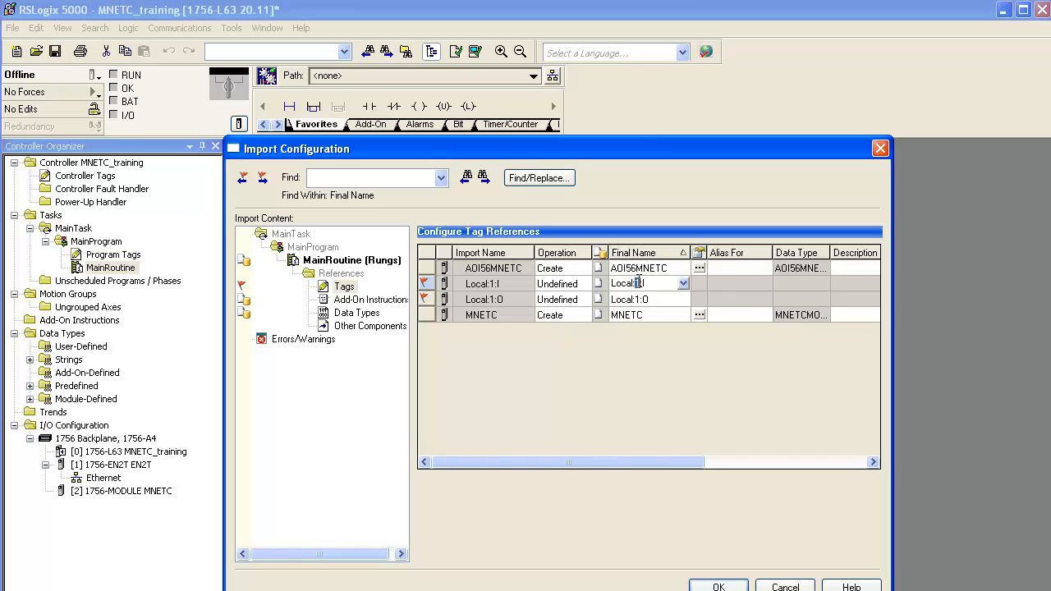
pyautogui.write('2')
pyautogui.click(638, 299)
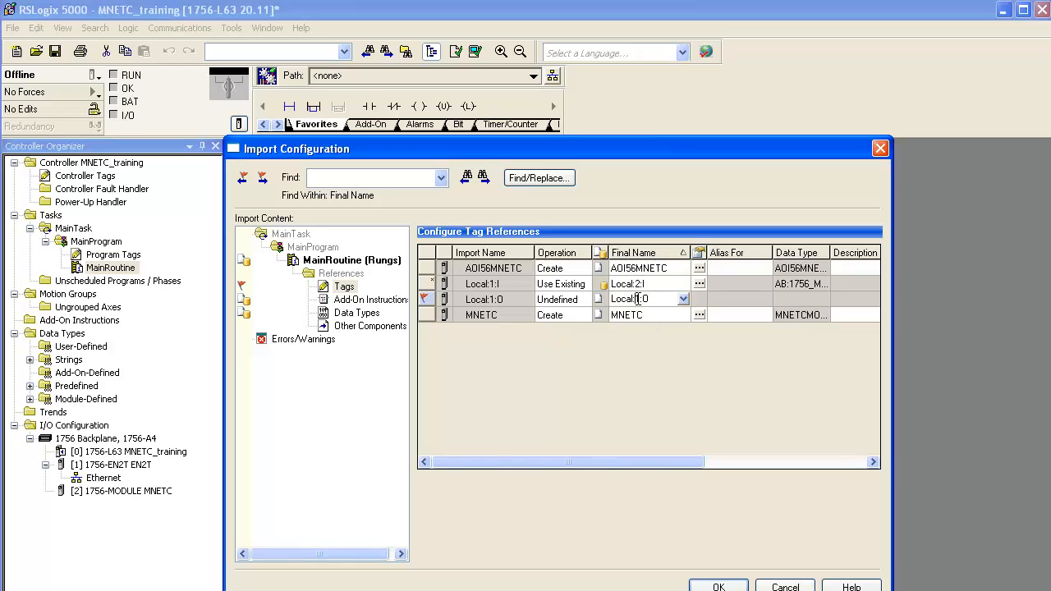
pyautogui.doubleClick(638, 299)
pyautogui.write('2')
pyautogui.click(653, 298)
pyautogui.click(728, 587)
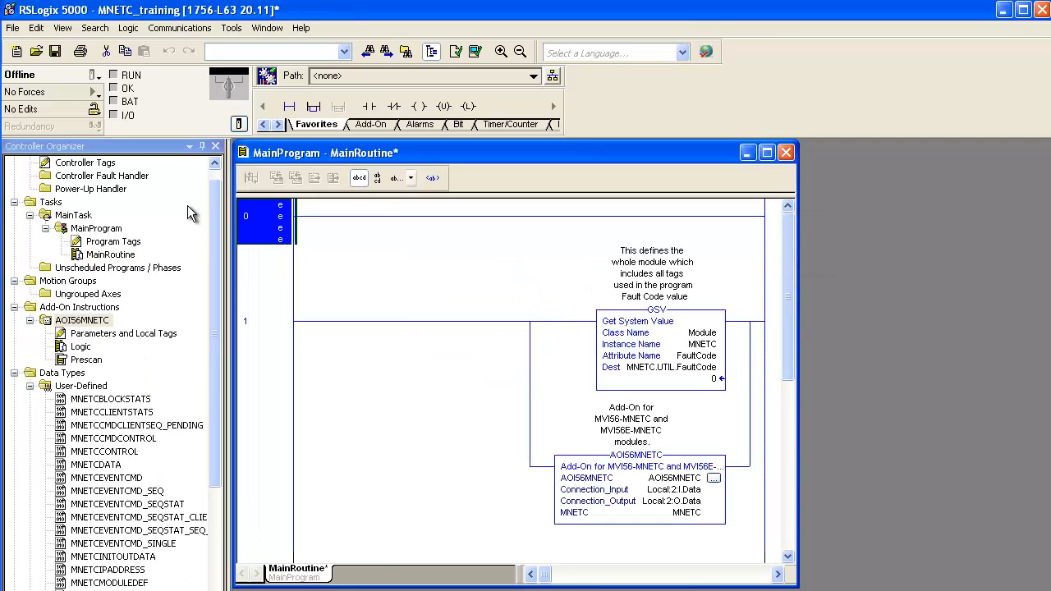
# Delete the empty rung 0 above the imported rung in MainRoutine.
pyautogui.rightClick(270, 219)
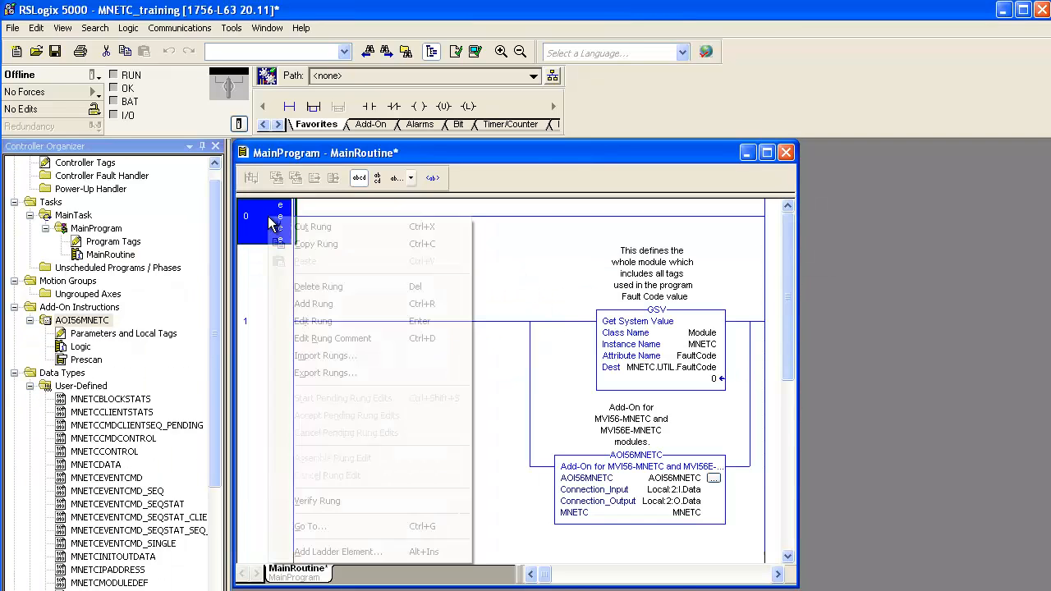
pyautogui.click(311, 288)
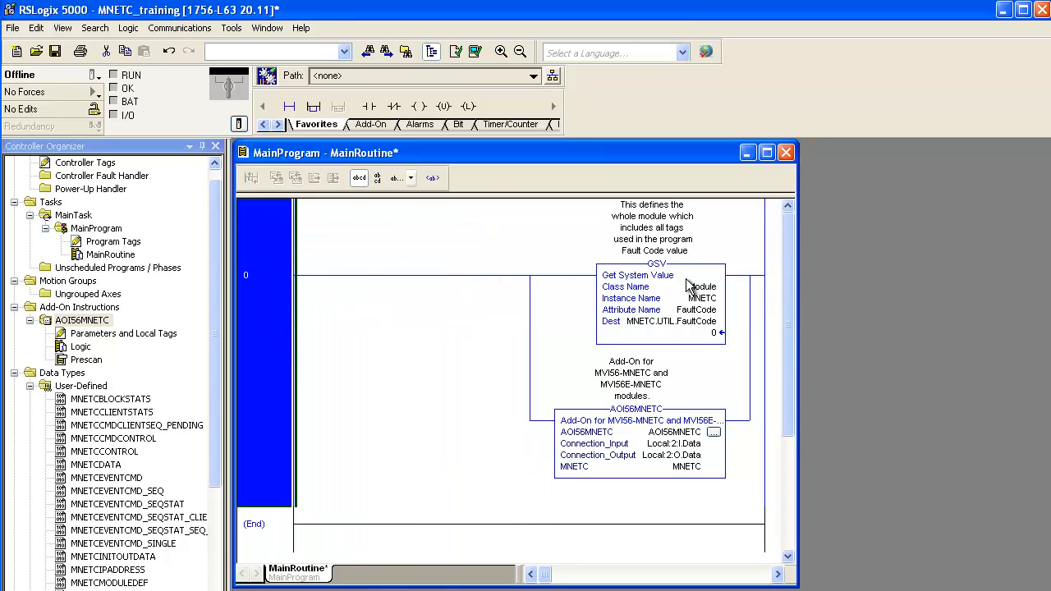
# Review the imported user-defined data types, and collapse the Data Types, Add-On Instructions, Motion Groups and Tasks folders.
pyautogui.moveTo(216, 291); pyautogui.dragTo(218, 419)
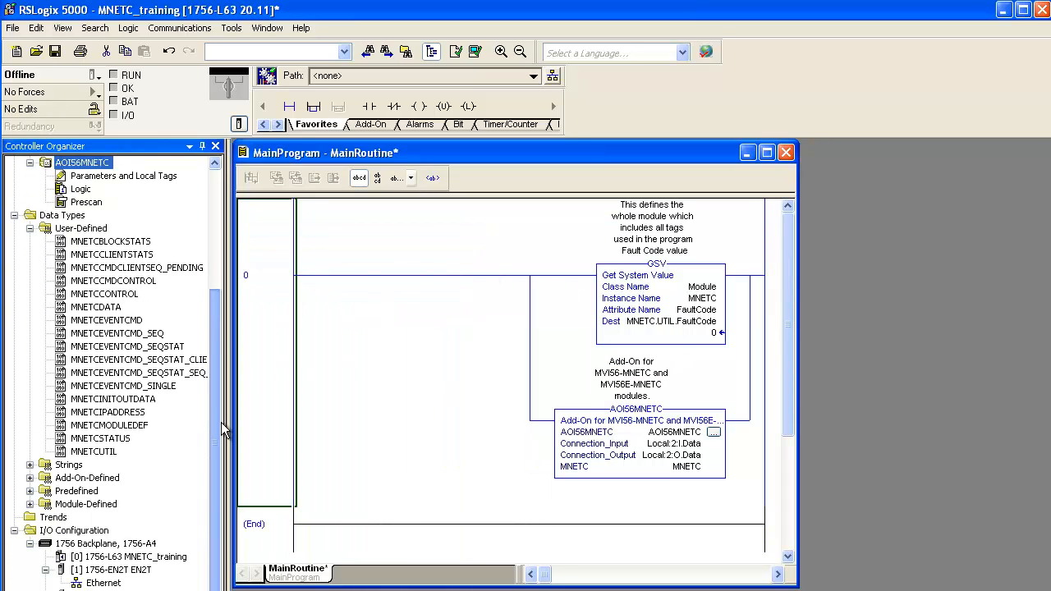
pyautogui.click(64, 215)
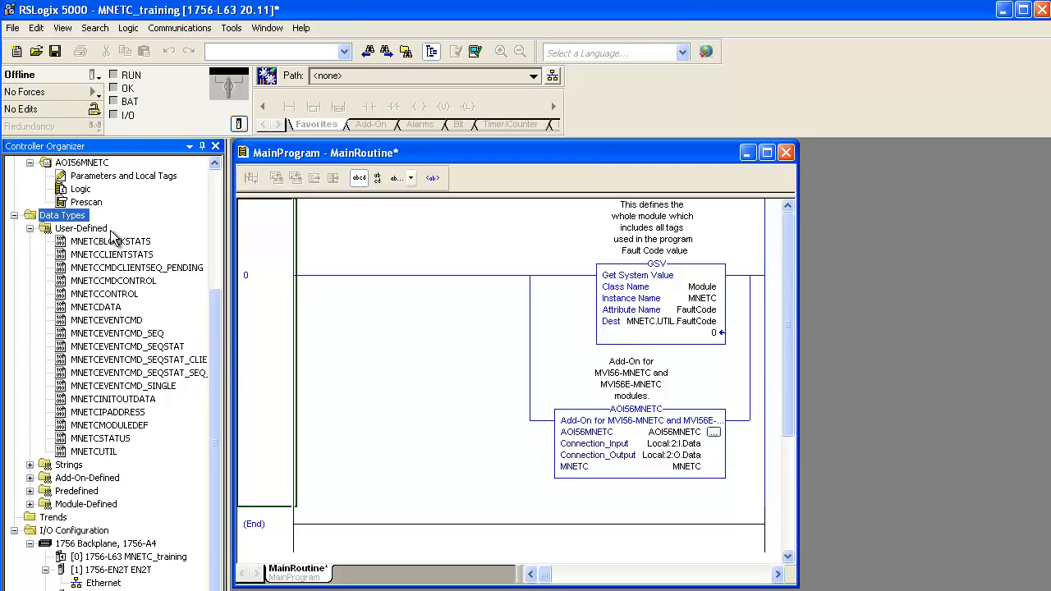
pyautogui.moveTo(220, 314); pyautogui.dragTo(212, 191)
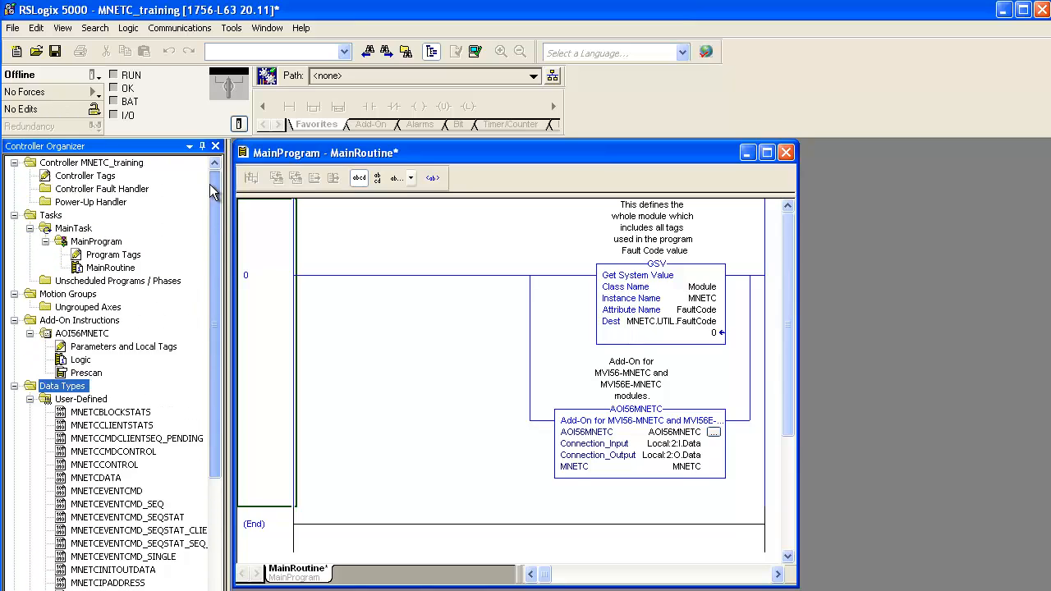
pyautogui.click(14, 386)
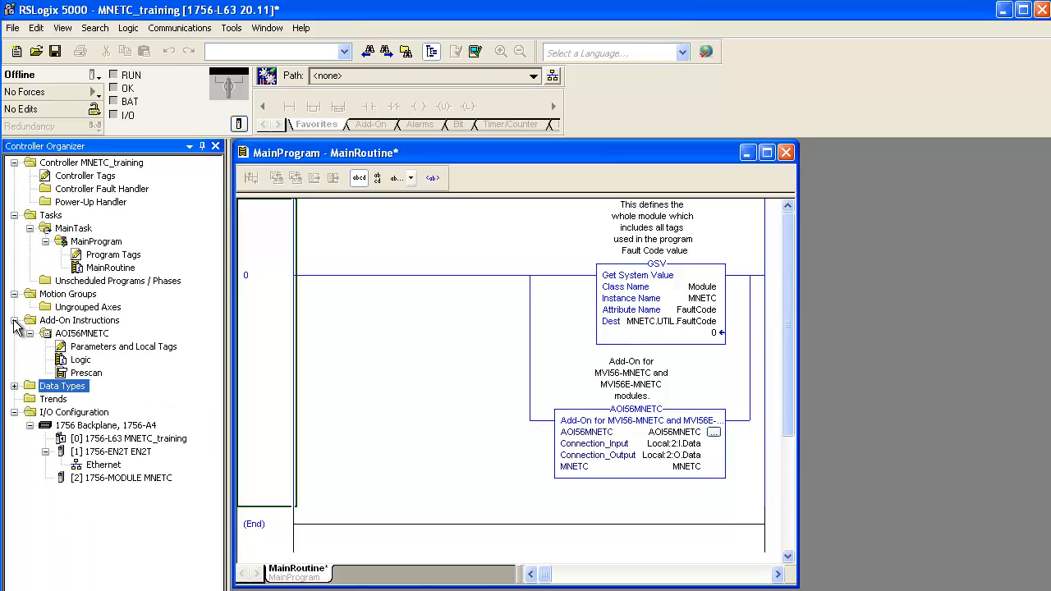
pyautogui.click(14, 320)
pyautogui.click(14, 294)
pyautogui.click(14, 215)
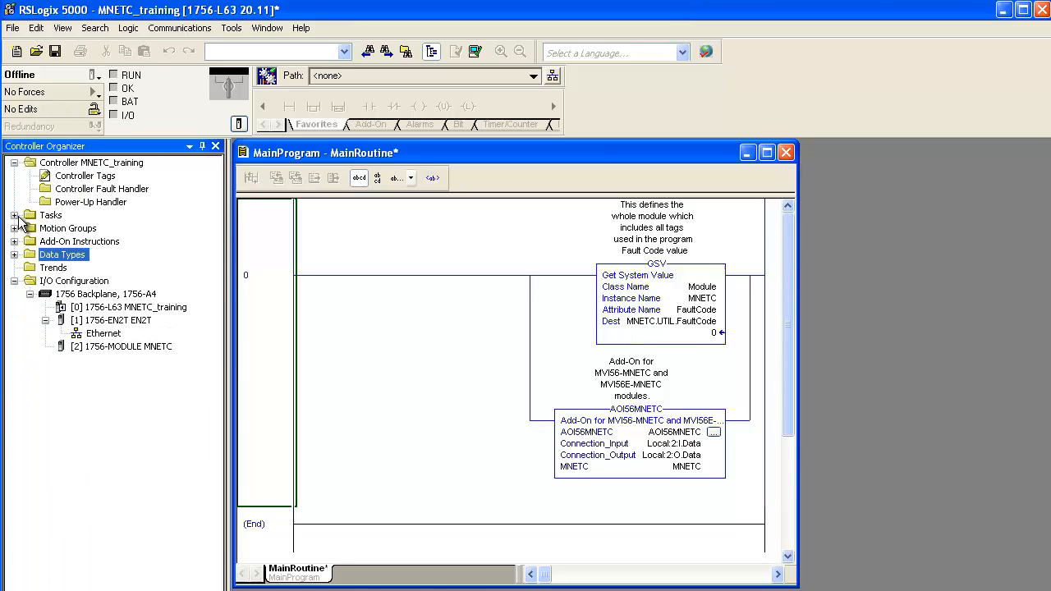
# Browse Who Active through AB_ETHIP-1 and the 1756-EN2T at 10.1.2.115, and select the 1756-L63 controller in backplane slot 0.
pyautogui.click(190, 29)
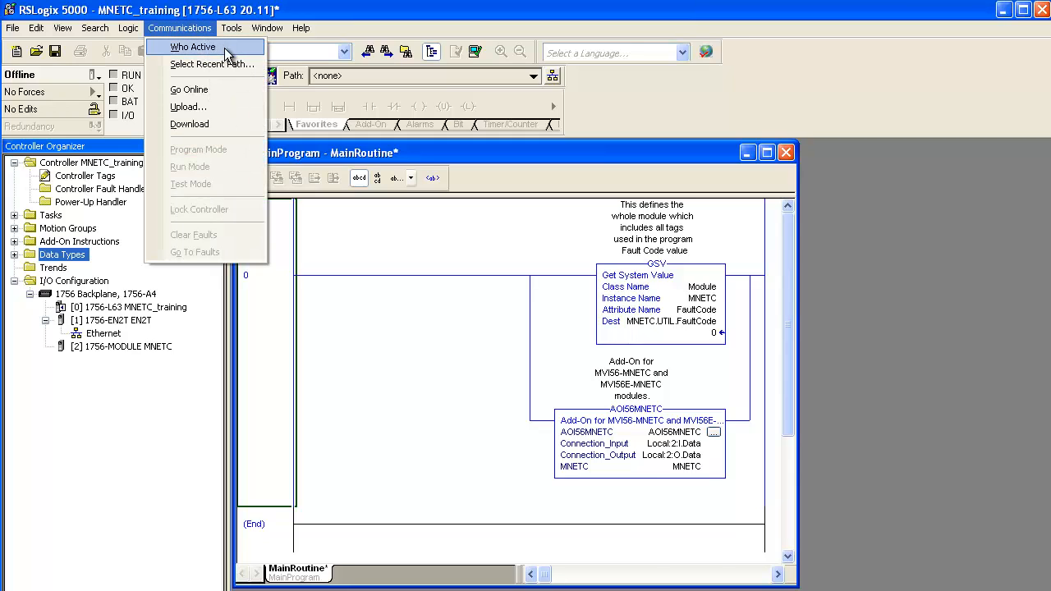
pyautogui.click(197, 48)
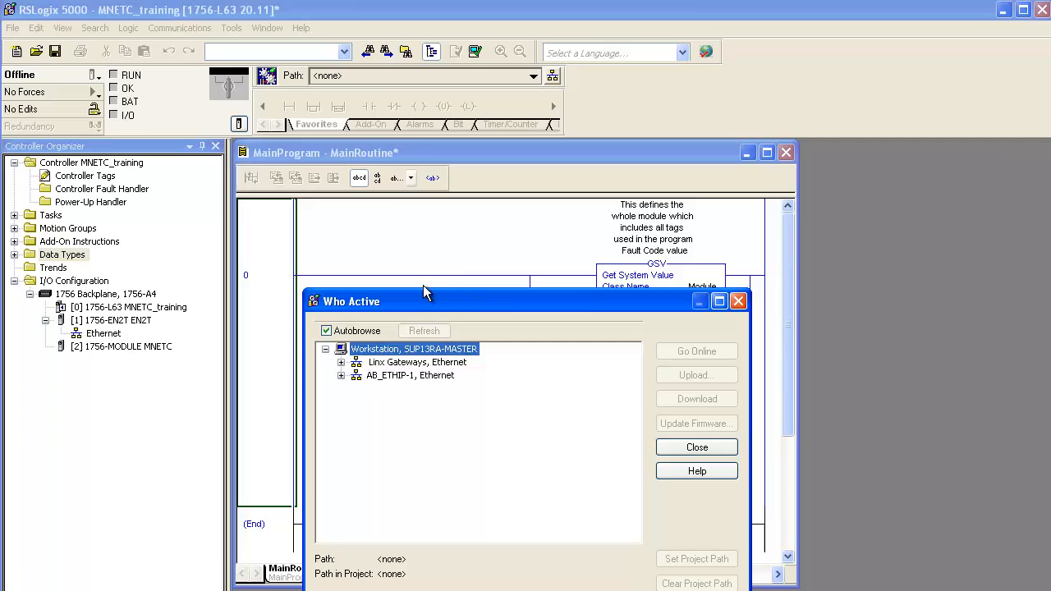
pyautogui.moveTo(425, 293); pyautogui.dragTo(353, 110)
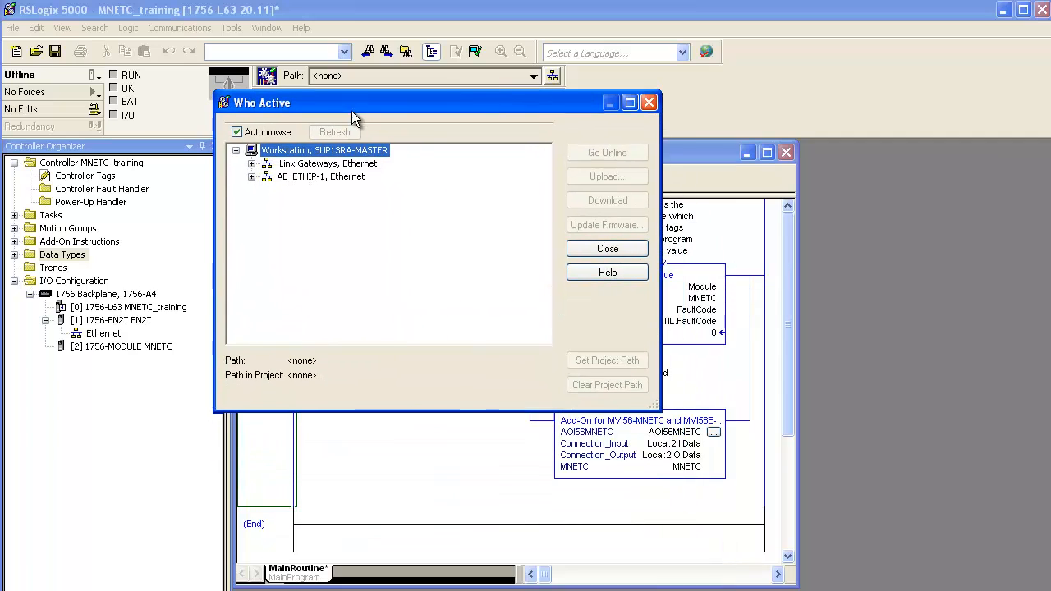
pyautogui.click(252, 178)
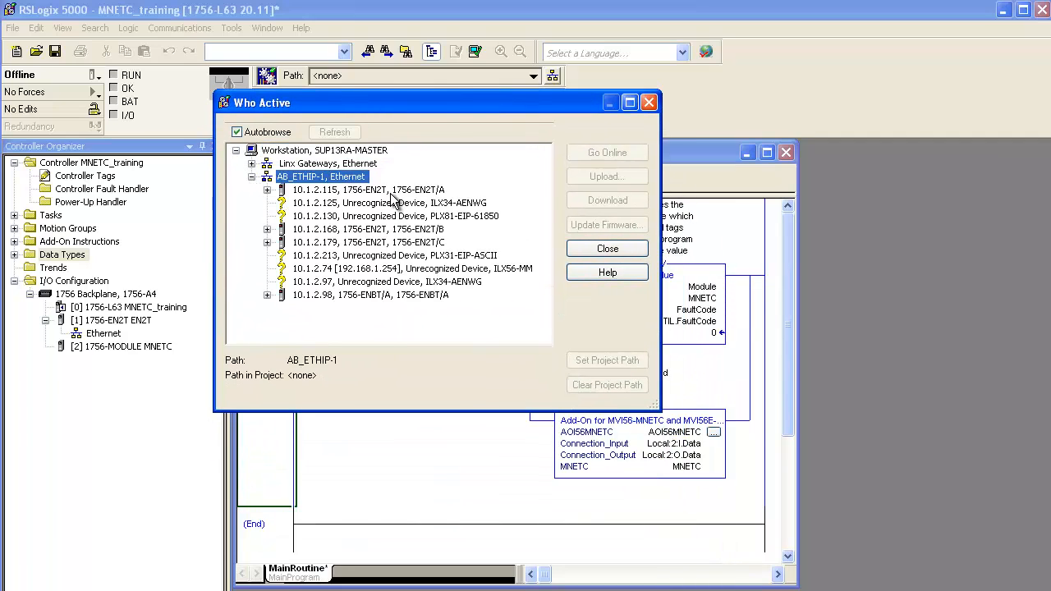
pyautogui.click(360, 191)
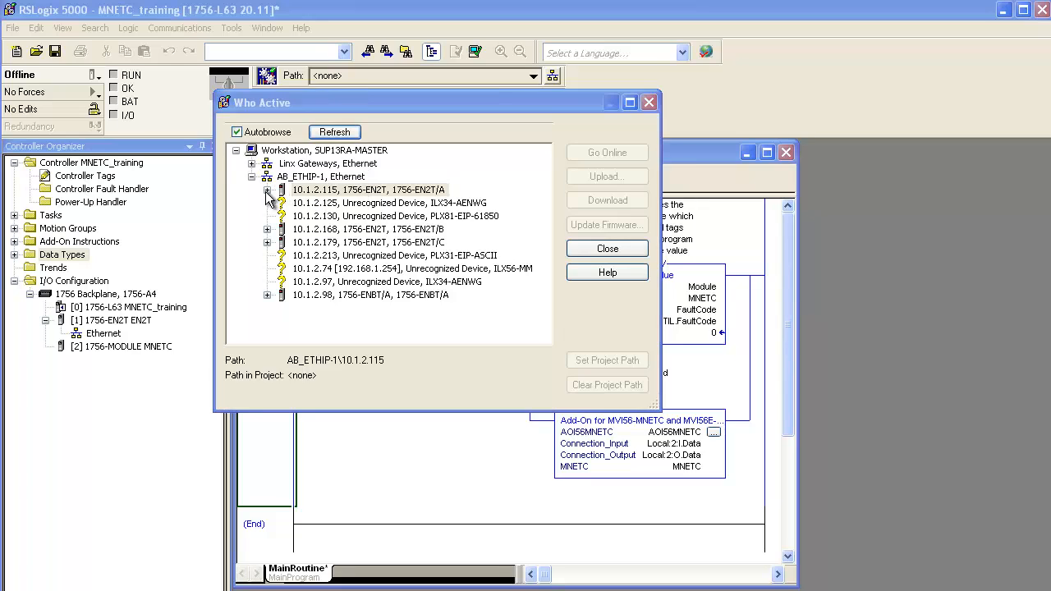
pyautogui.click(266, 191)
pyautogui.click(283, 203)
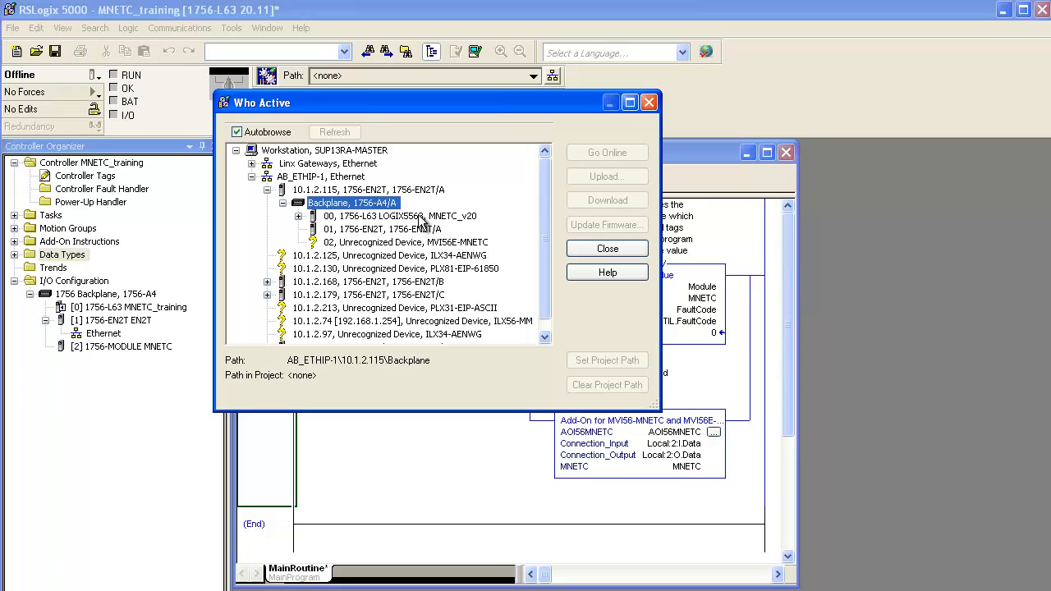
pyautogui.click(419, 217)
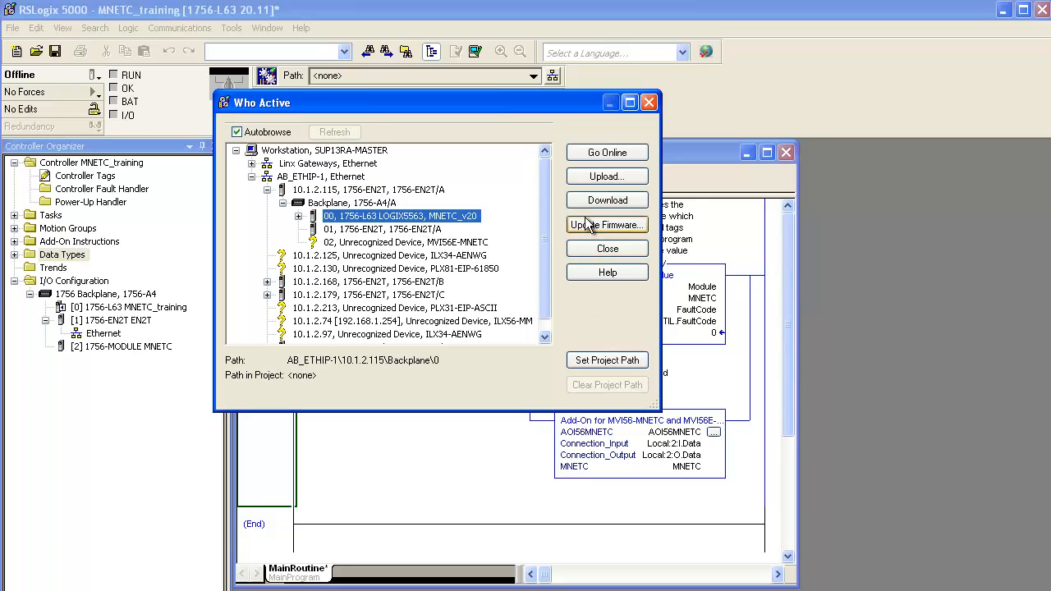
# Download the project to the selected controller and change its mode back to Remote Run.
pyautogui.click(600, 202)
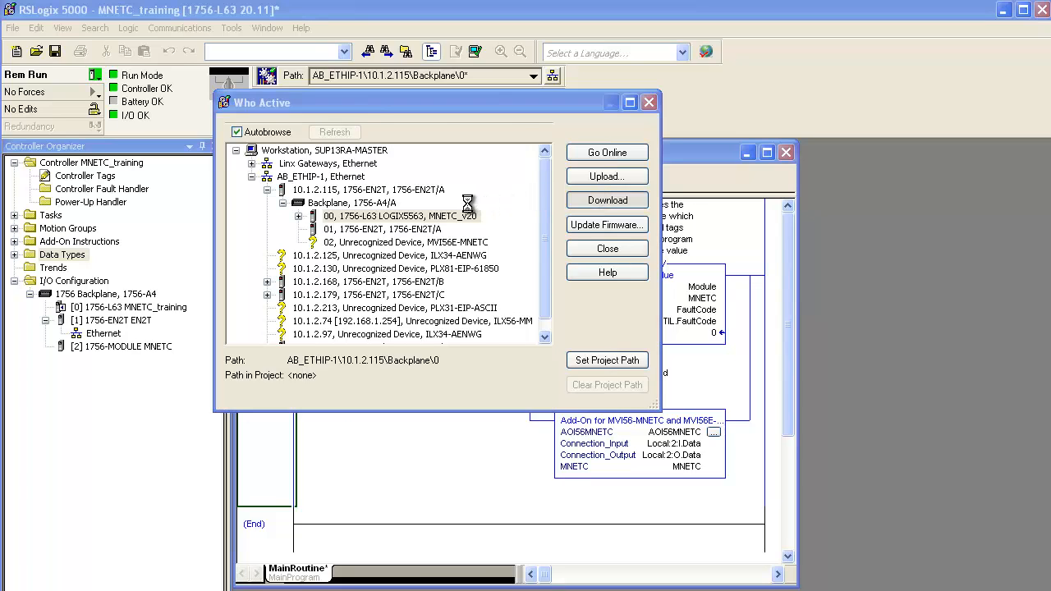
pyautogui.click(366, 395)
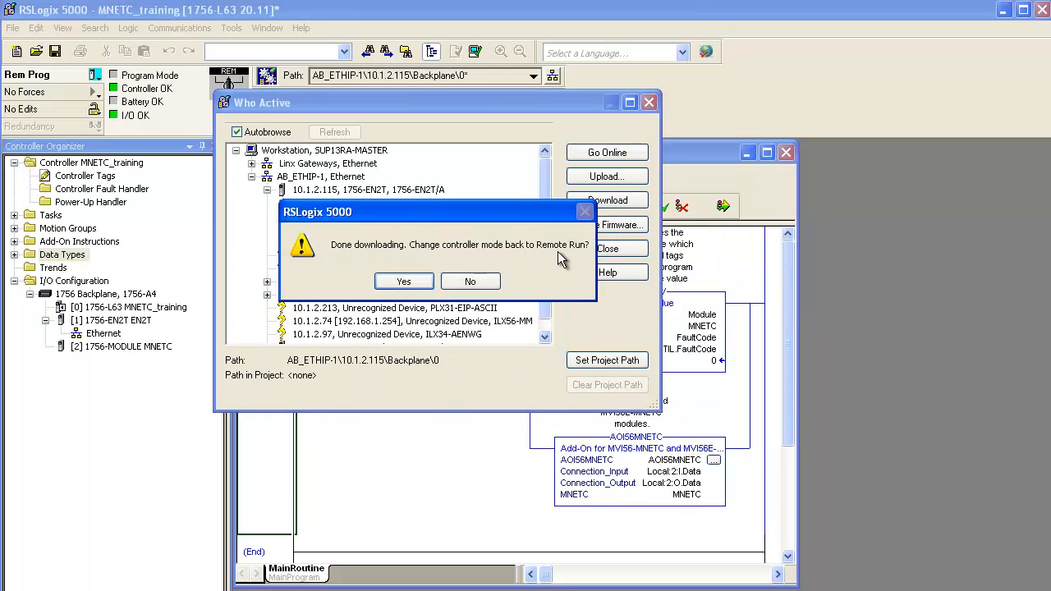
pyautogui.click(401, 279)
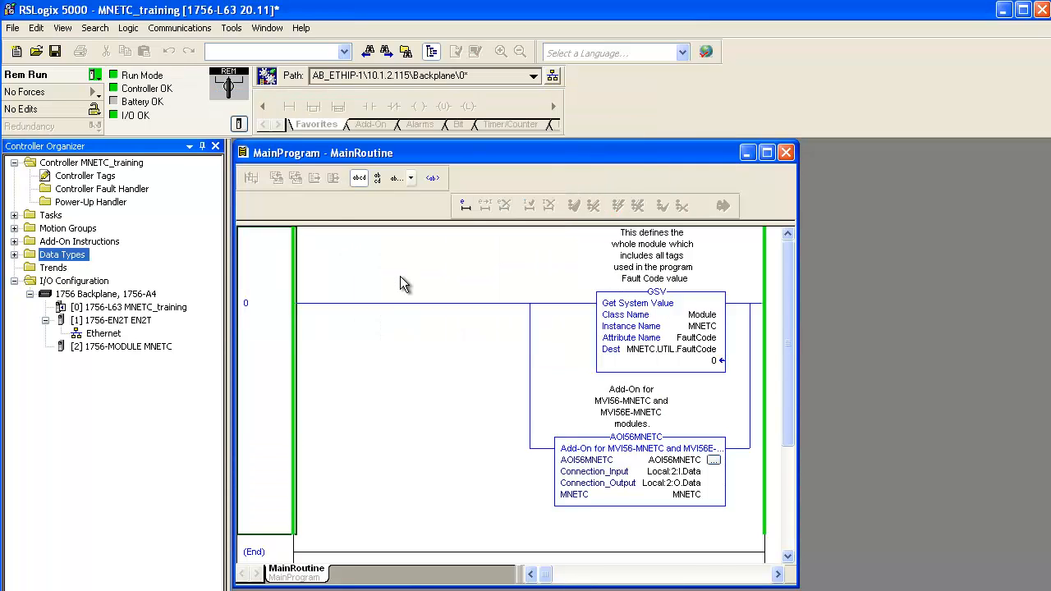
pyautogui.click(95, 79)
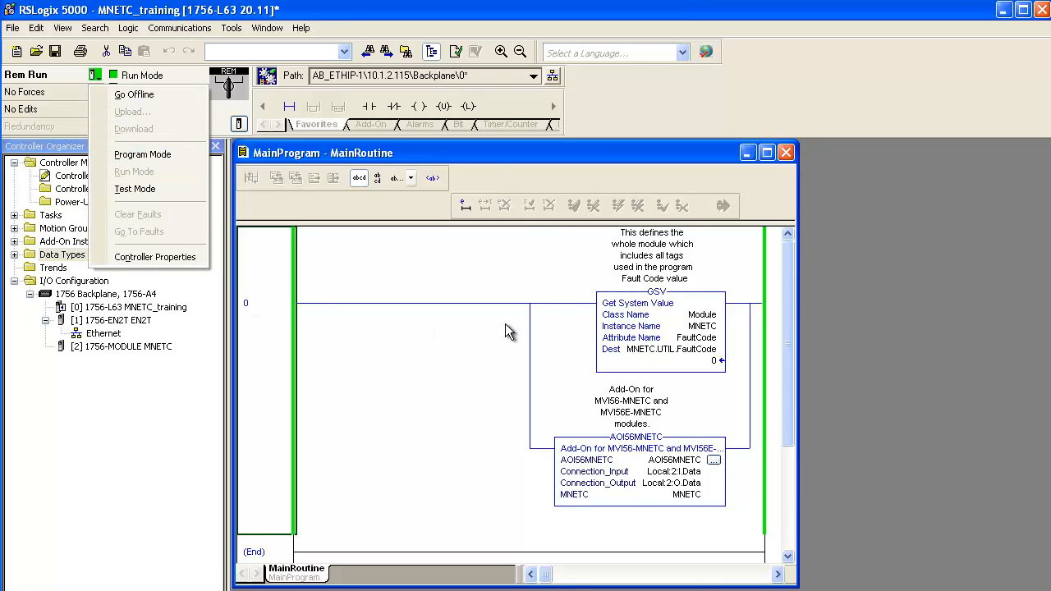
pyautogui.click(484, 161)
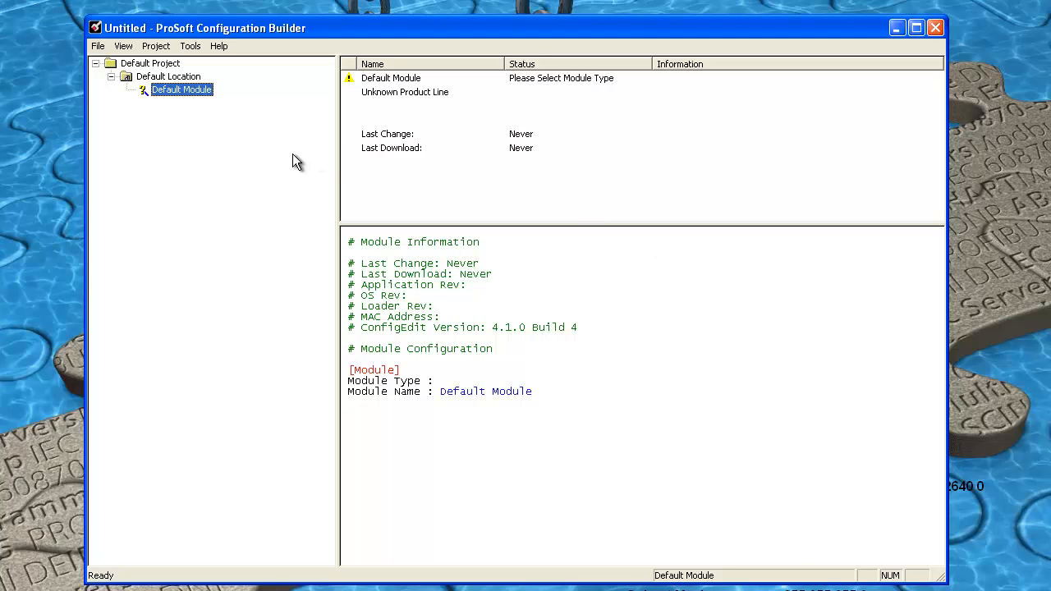
# Set the default module's type to MVI56E-MNETC from the MVI56E product line and expand its configuration tree.
pyautogui.rightClick(164, 92)
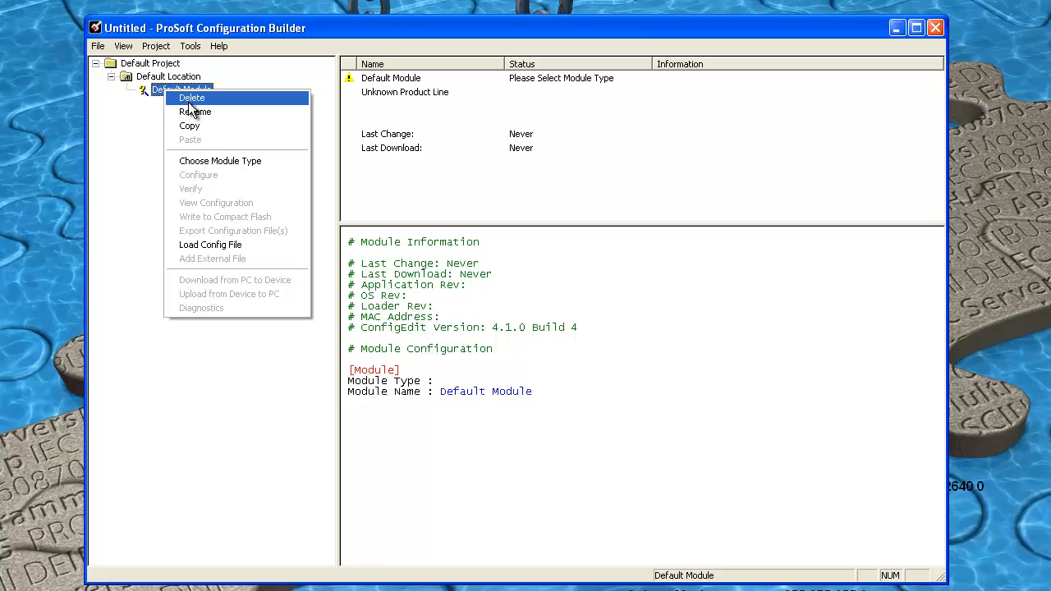
pyautogui.click(249, 161)
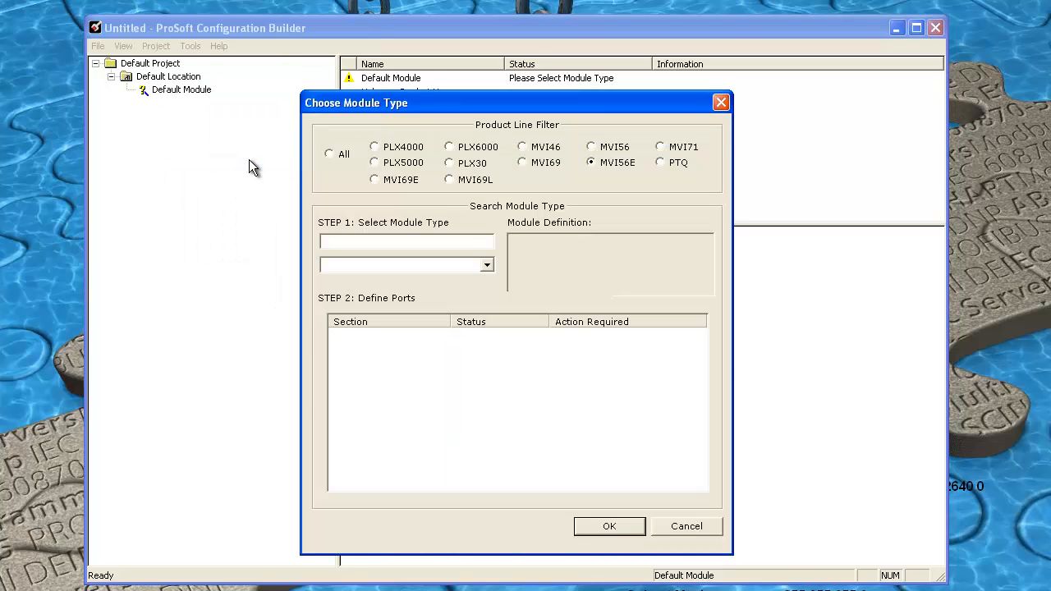
pyautogui.click(592, 163)
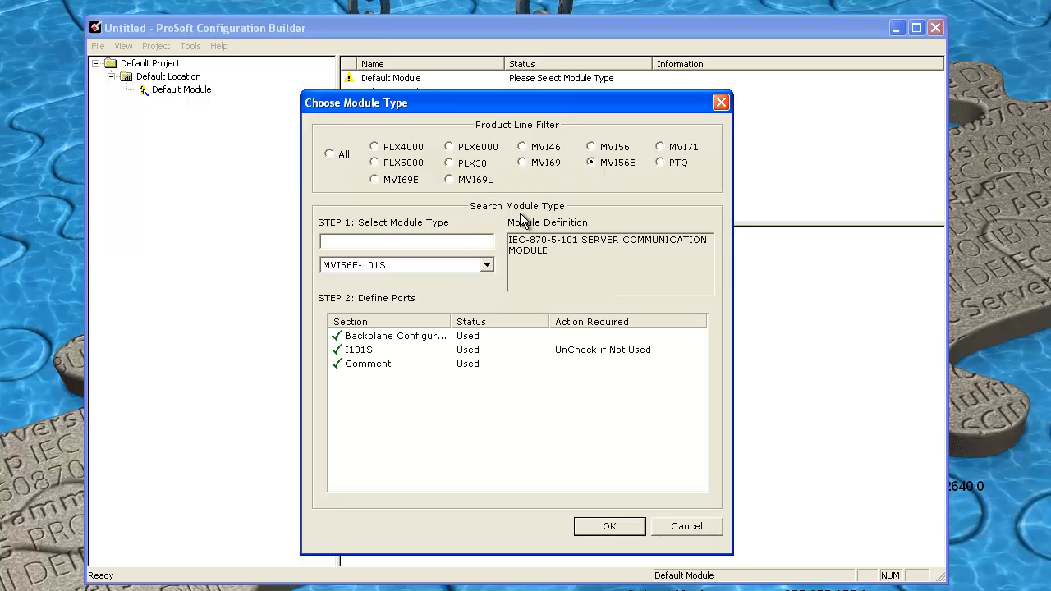
pyautogui.click(487, 265)
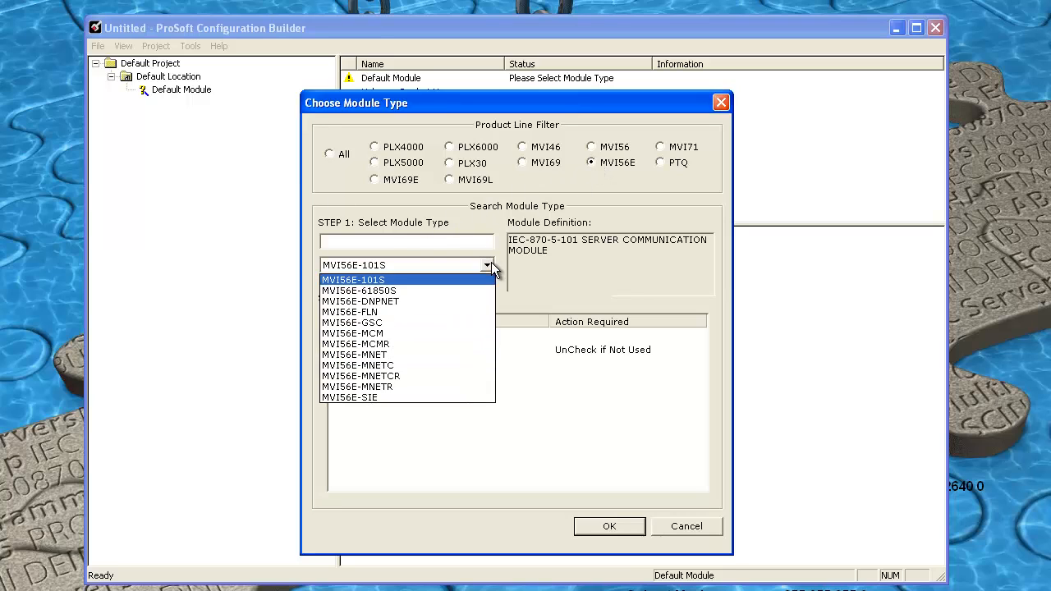
pyautogui.click(394, 367)
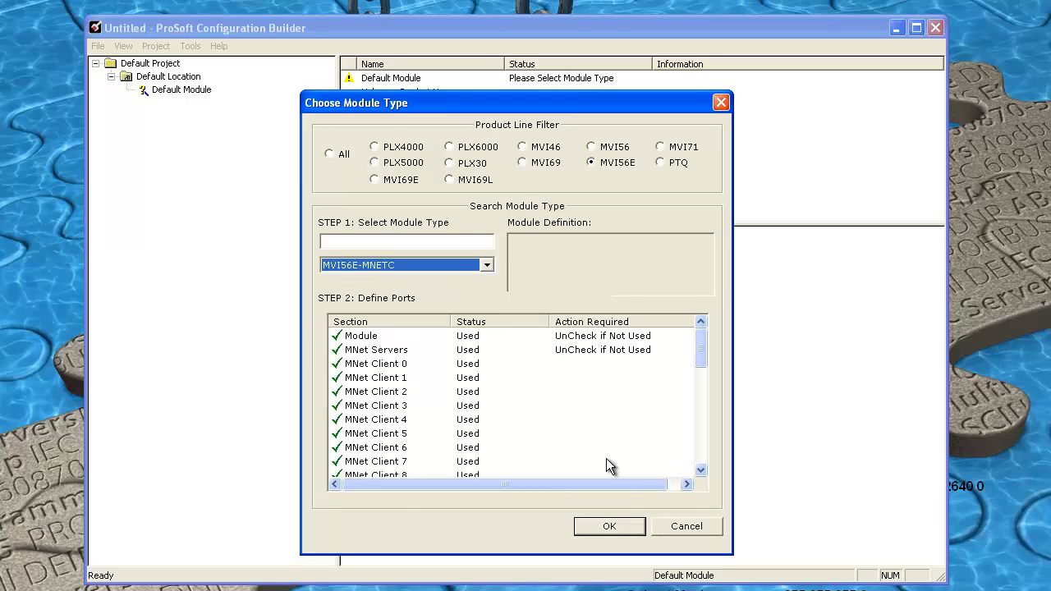
pyautogui.click(616, 525)
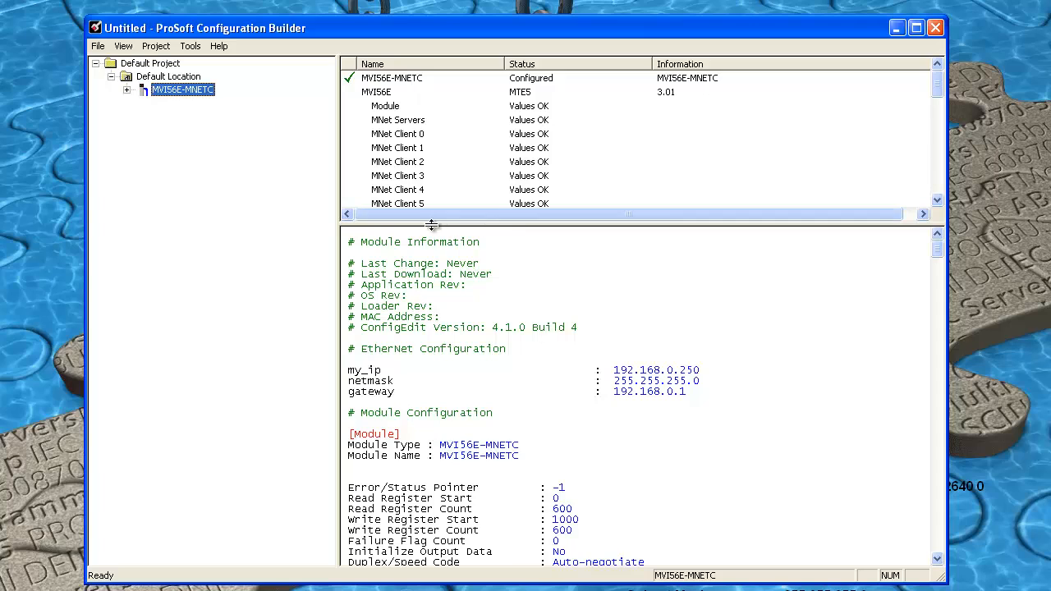
pyautogui.click(127, 91)
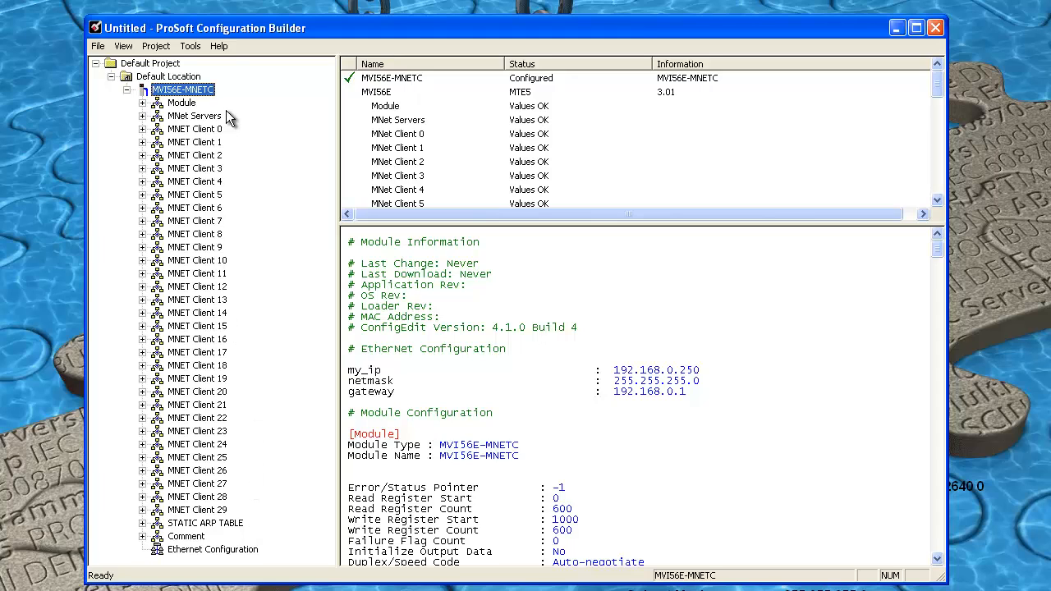
# Save the project in My Documents as MNETC_config.
pyautogui.click(98, 46)
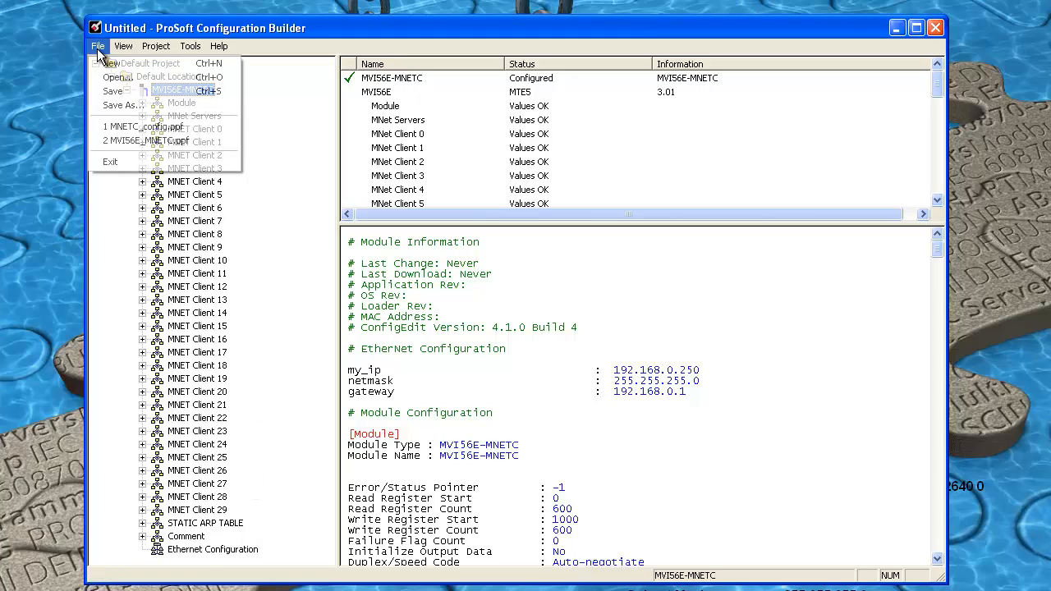
pyautogui.click(127, 108)
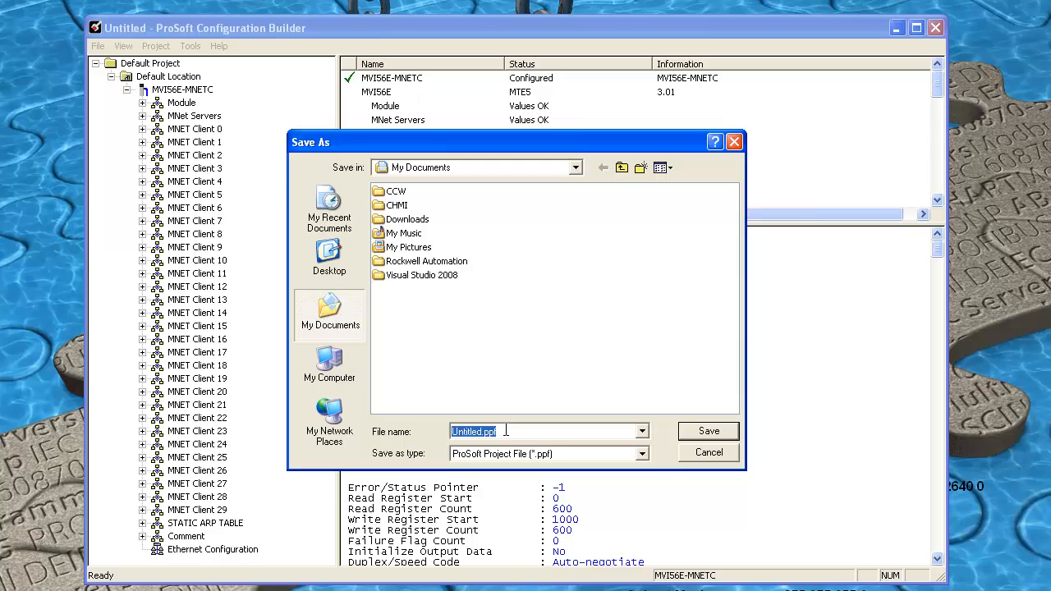
pyautogui.write('MNETC_config')
pyautogui.click(702, 434)
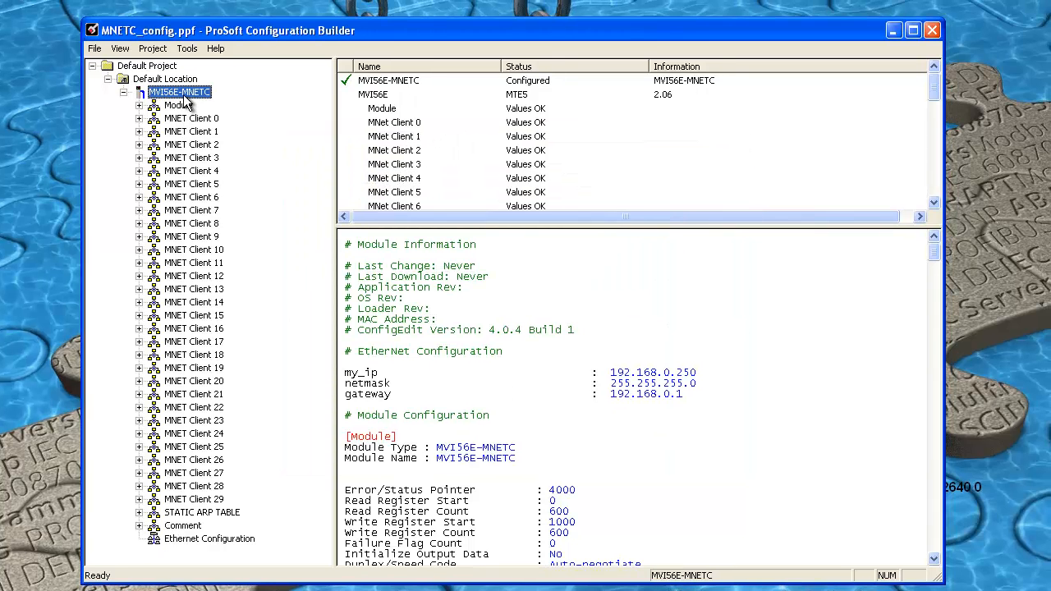
# Open the MVI56E-MNETC module's diagnostics, set the connection type to Ethernet, and test the connection to 192.168.0.250.
pyautogui.rightClick(187, 96)
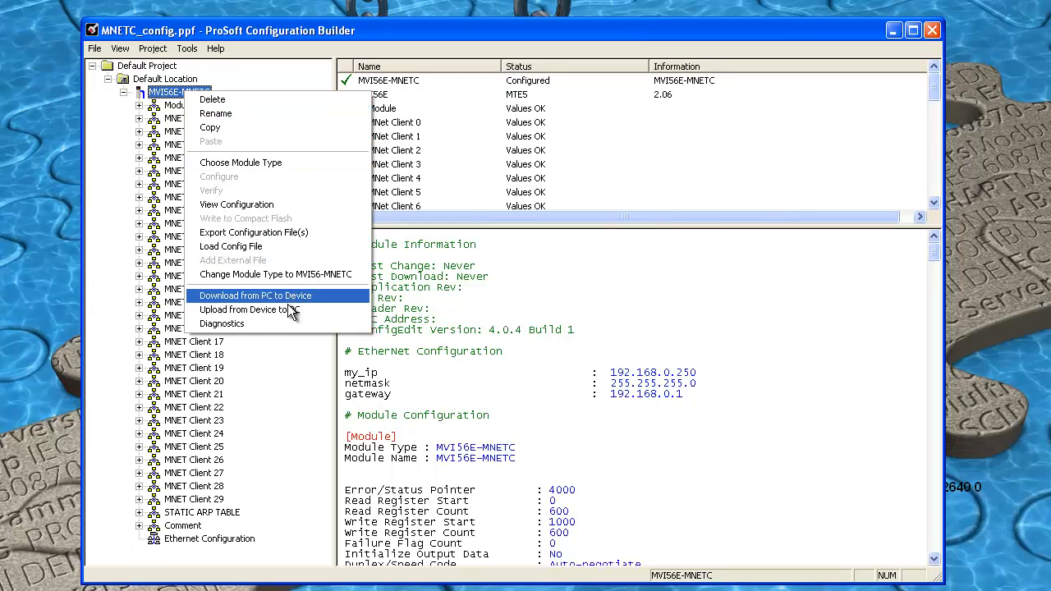
pyautogui.click(247, 326)
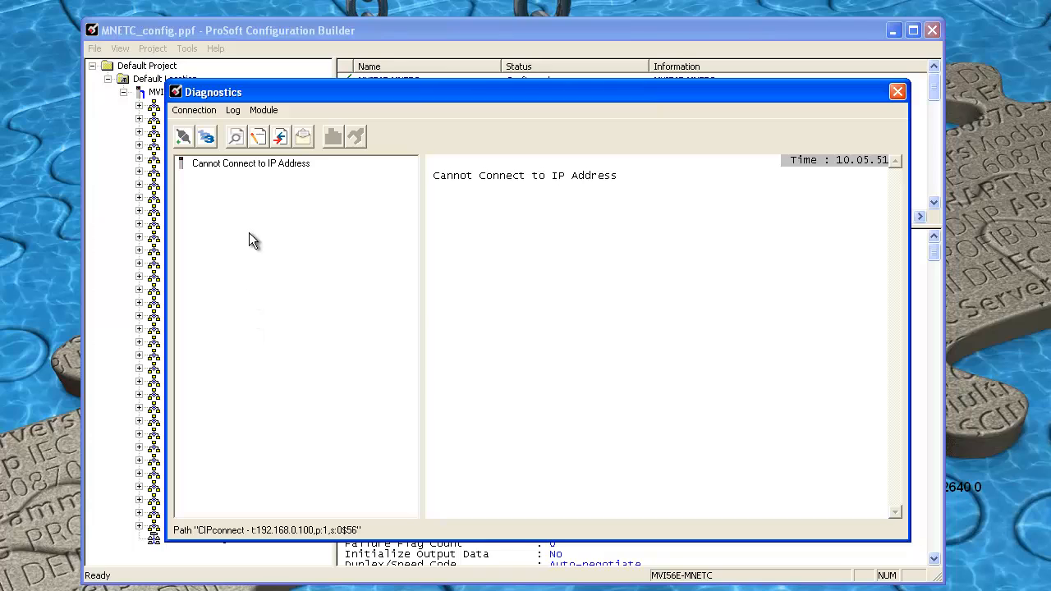
pyautogui.click(248, 171)
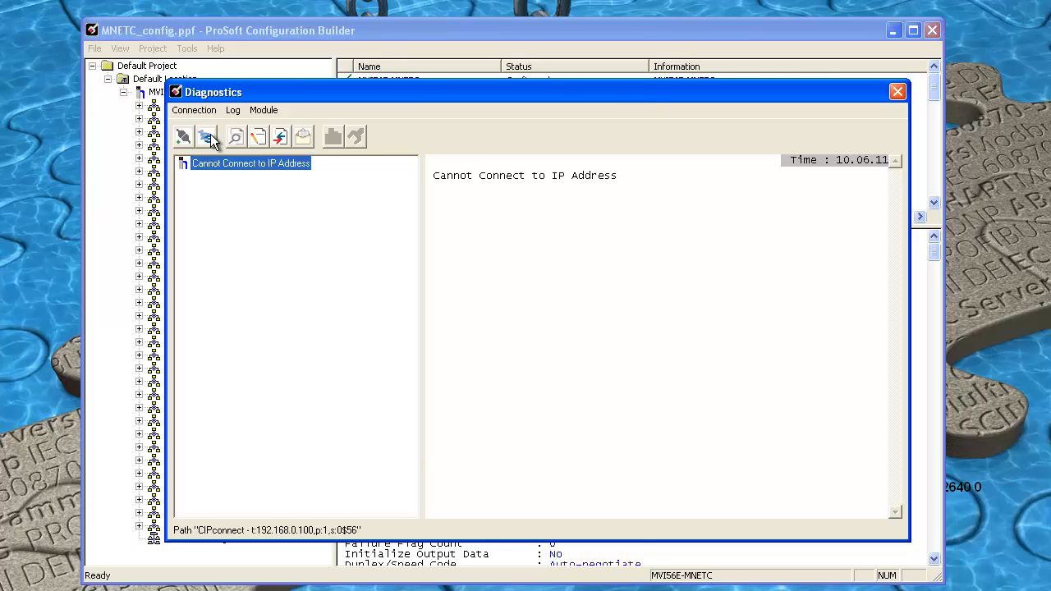
pyautogui.click(207, 136)
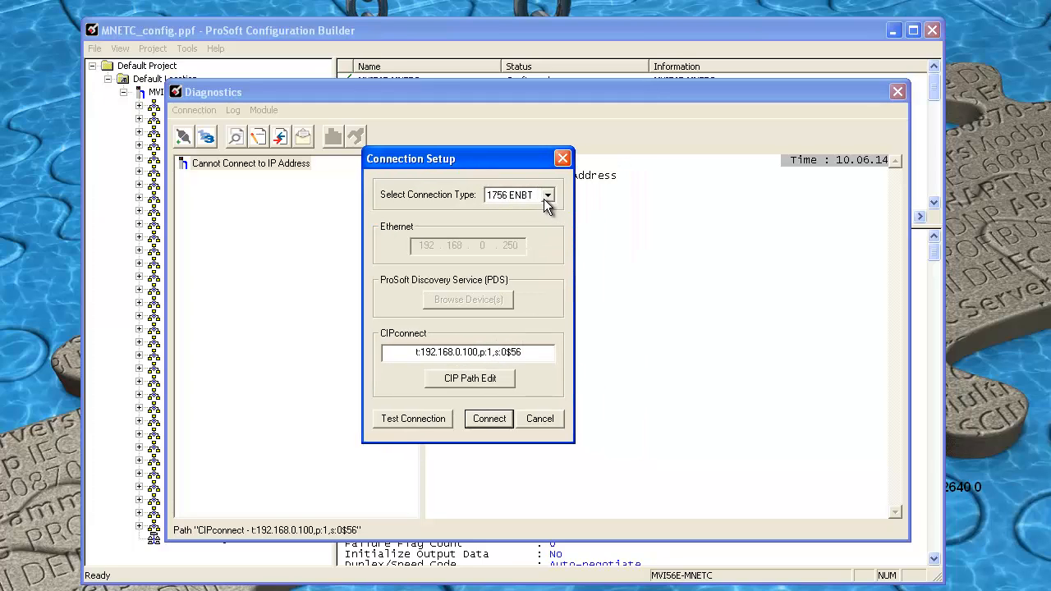
pyautogui.click(545, 199)
pyautogui.click(517, 220)
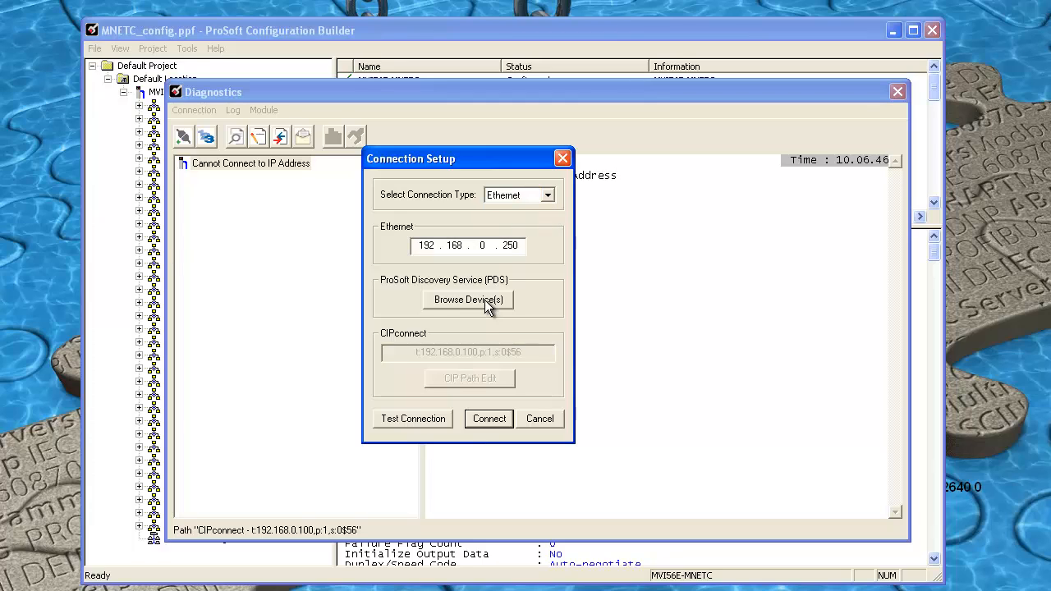
pyautogui.click(437, 422)
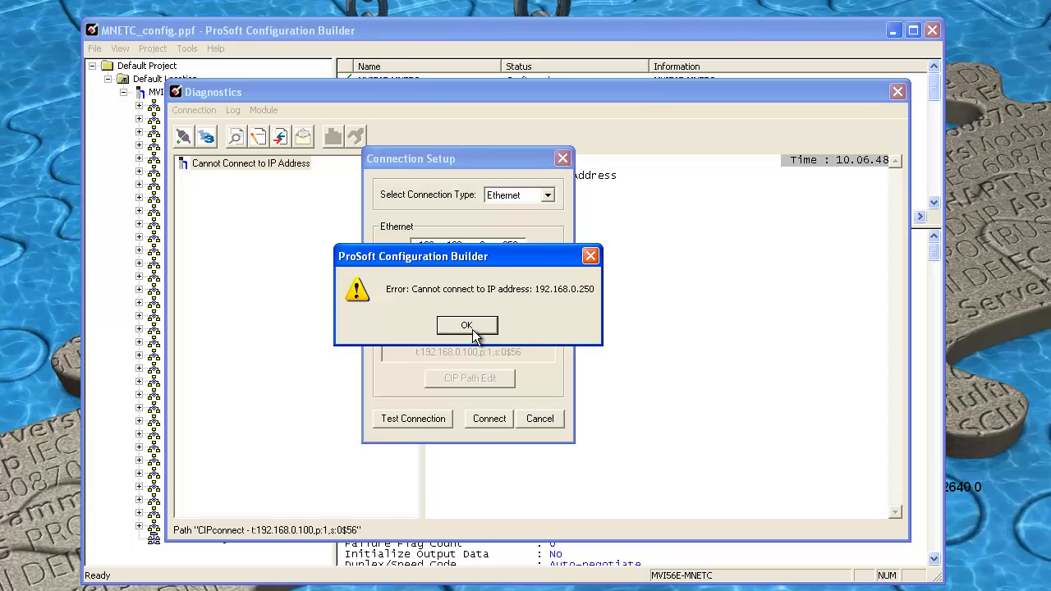
# Browse for the MVI56E-MNETC in ProSoft Discovery Service and assign it temporary IP 10.1.2.254 with network mask 255.255.255.0.
pyautogui.click(450, 301)
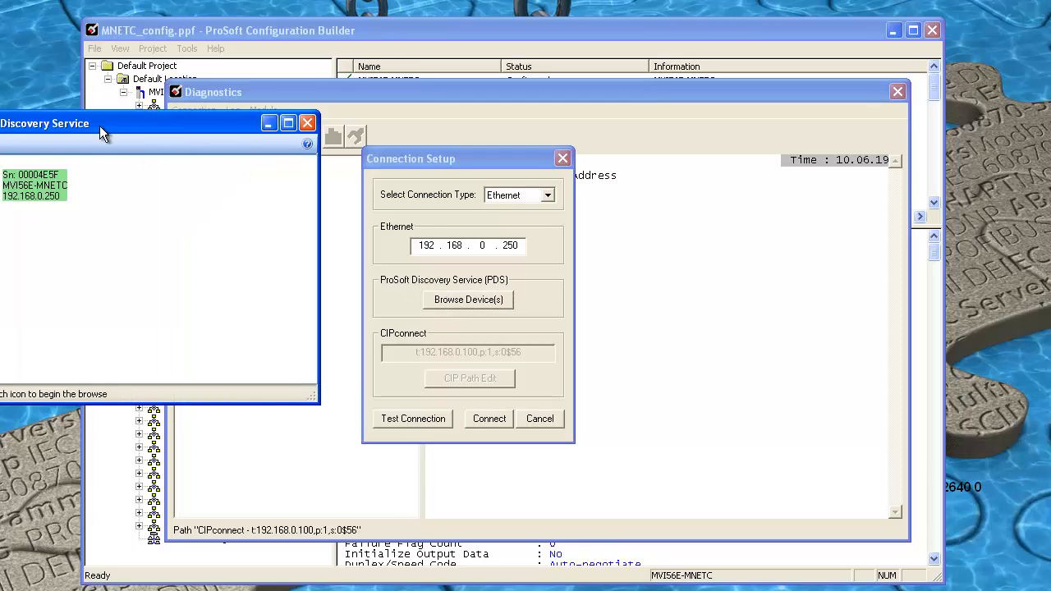
pyautogui.moveTo(99, 125); pyautogui.dragTo(579, 198)
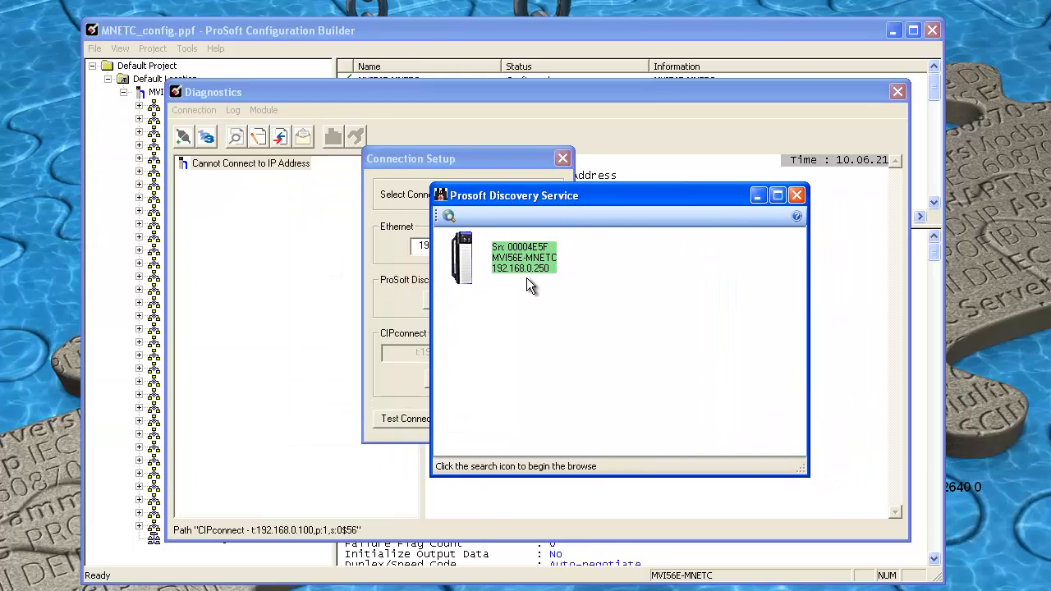
pyautogui.rightClick(513, 258)
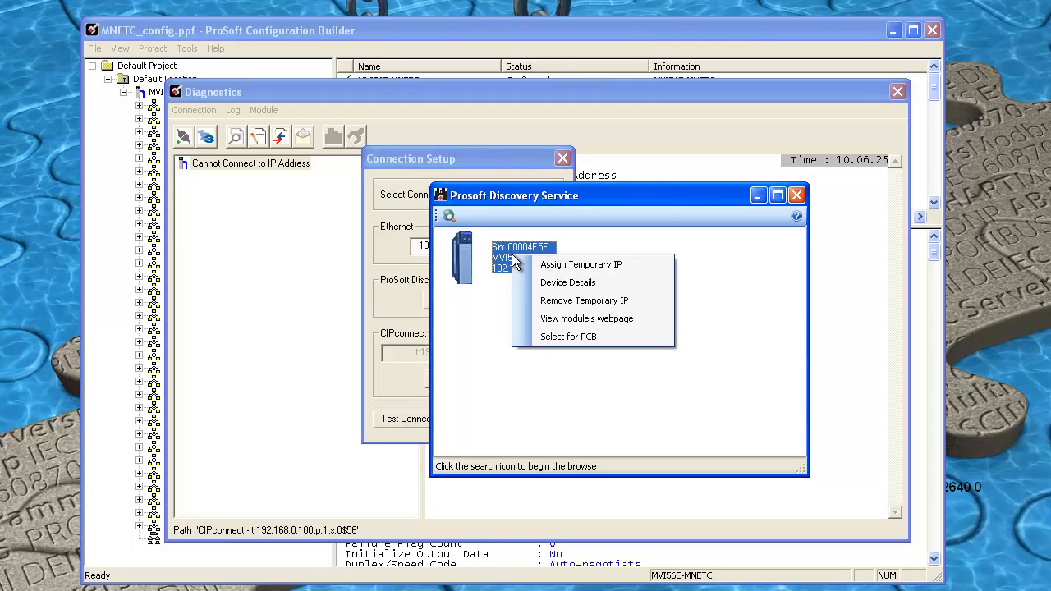
pyautogui.click(588, 267)
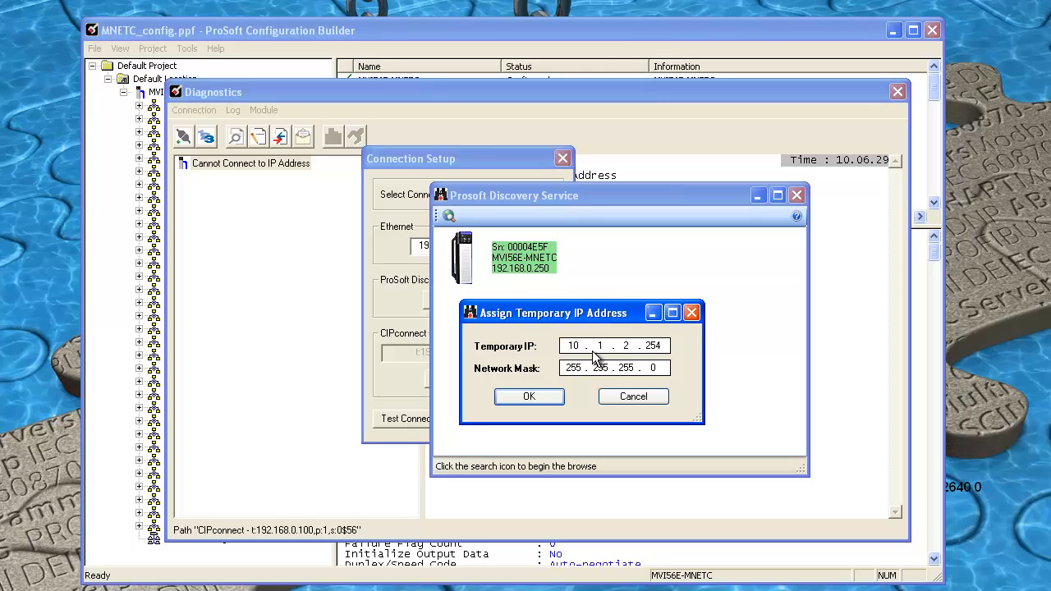
pyautogui.click(531, 394)
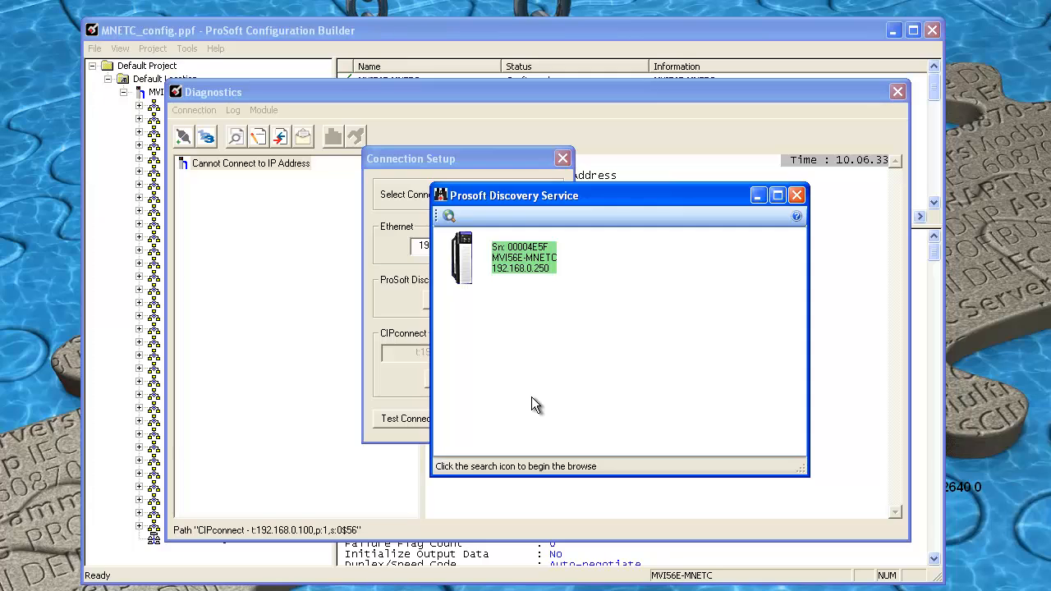
pyautogui.click(798, 195)
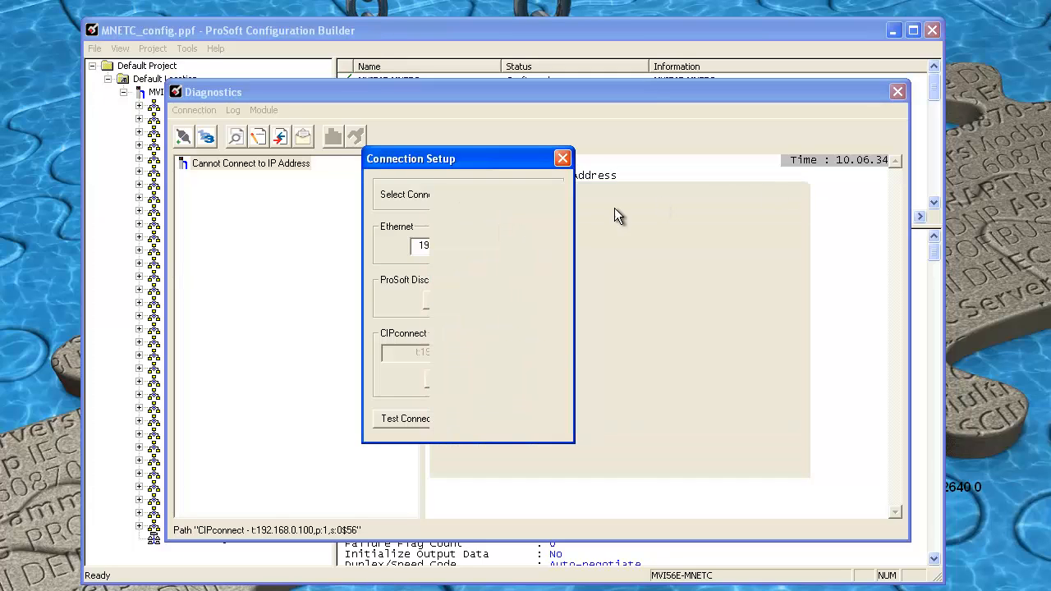
# Set the Ethernet connection address to 10.1.2.254, test the connection, and connect to the module.
pyautogui.click(506, 333)
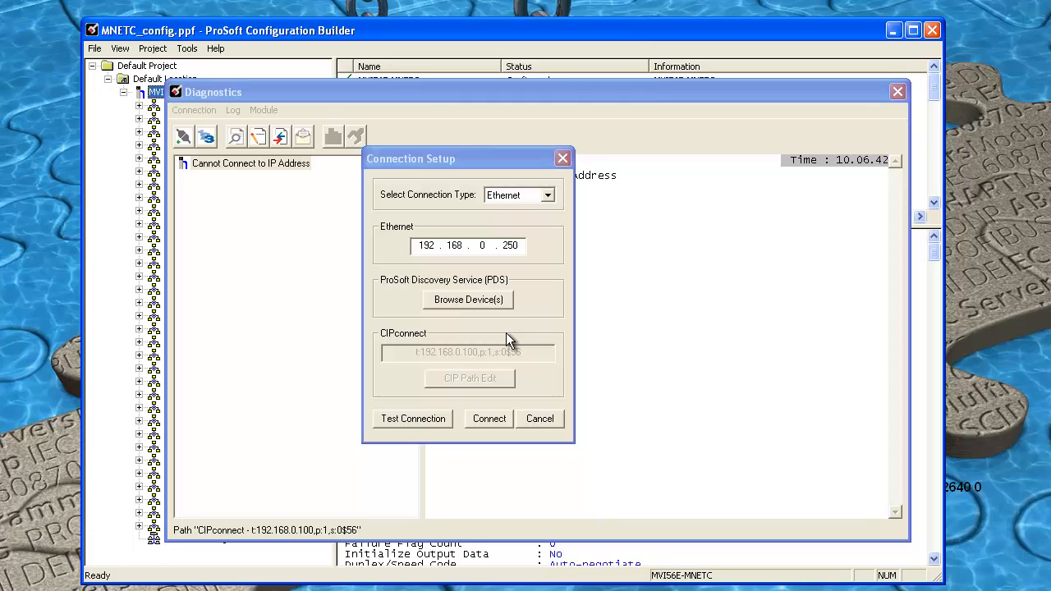
pyautogui.moveTo(416, 245); pyautogui.dragTo(446, 247)
pyautogui.write('10.1')
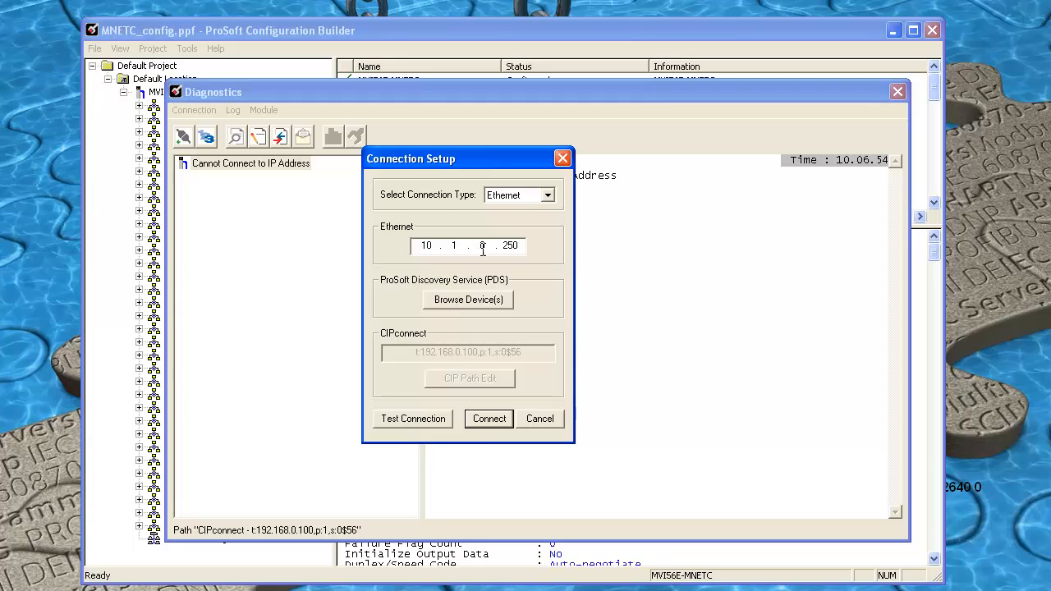
pyautogui.write('.2.254')
pyautogui.click(438, 419)
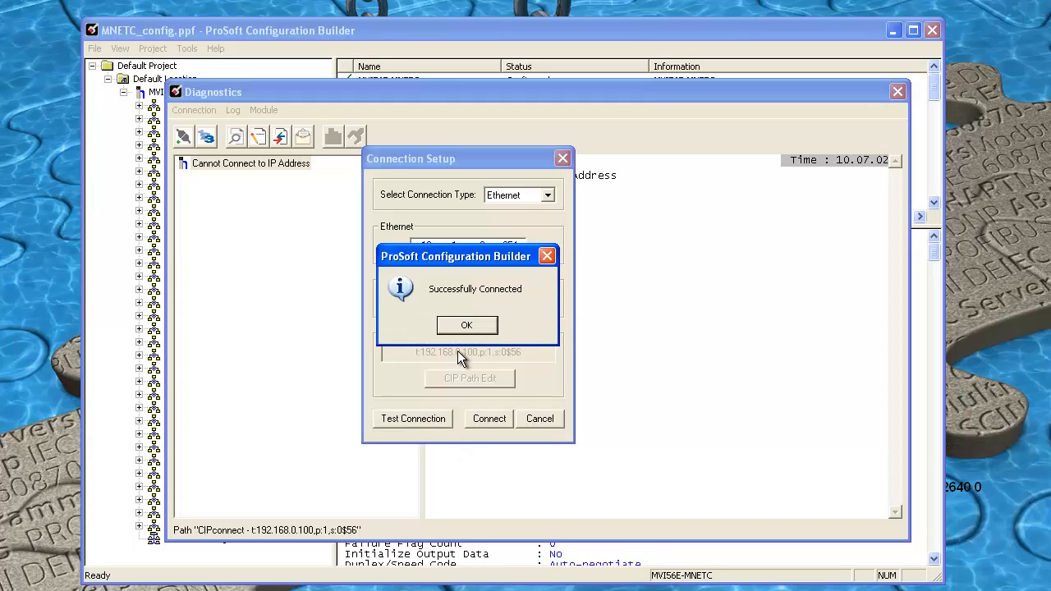
pyautogui.click(469, 327)
pyautogui.click(491, 420)
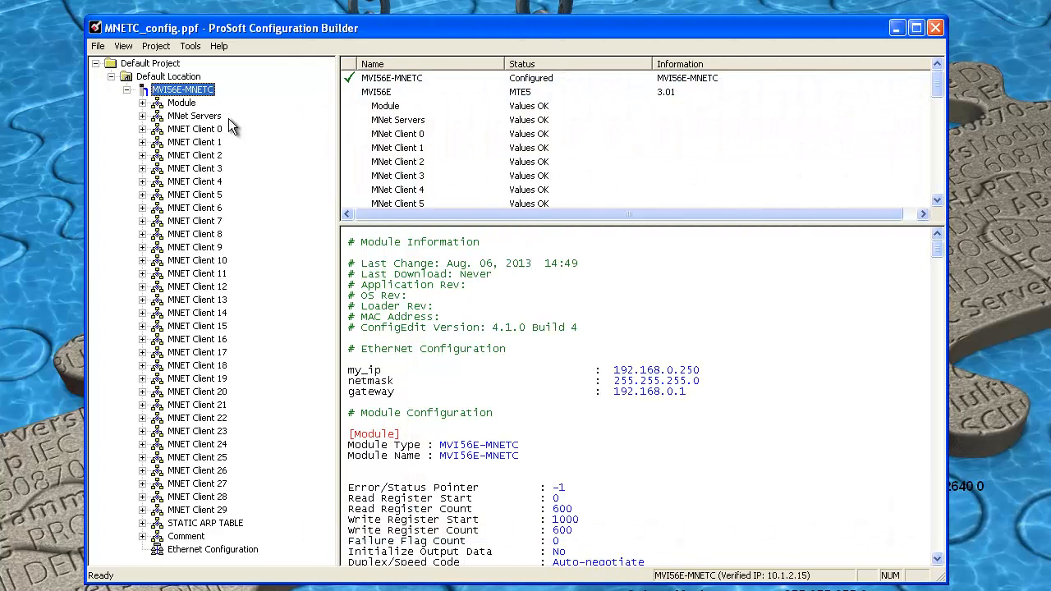
# Review the Module section's error/status pointer and its read and write register start and count parameters.
pyautogui.click(142, 103)
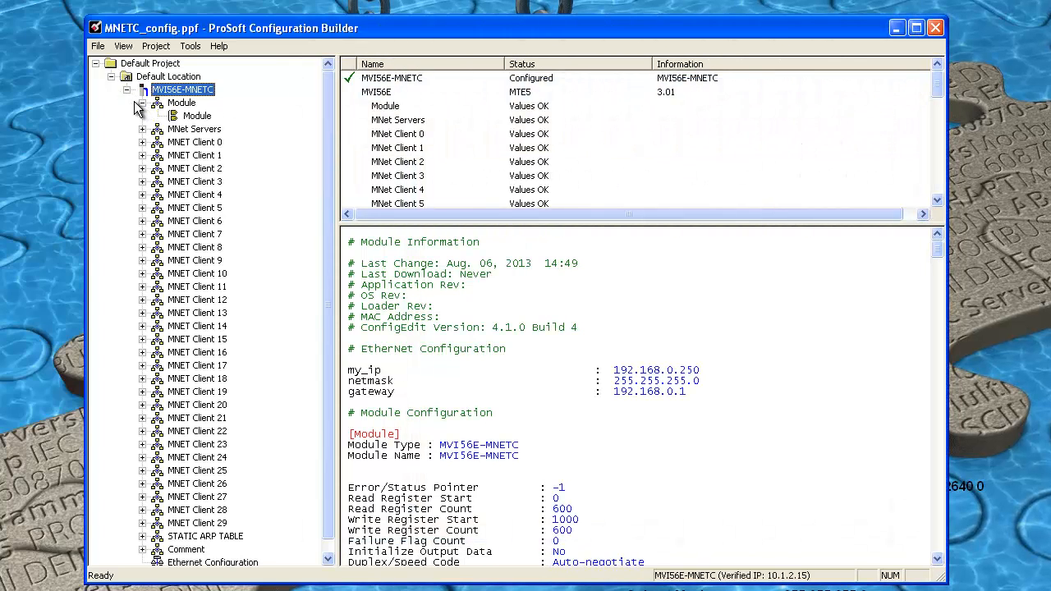
pyautogui.doubleClick(193, 120)
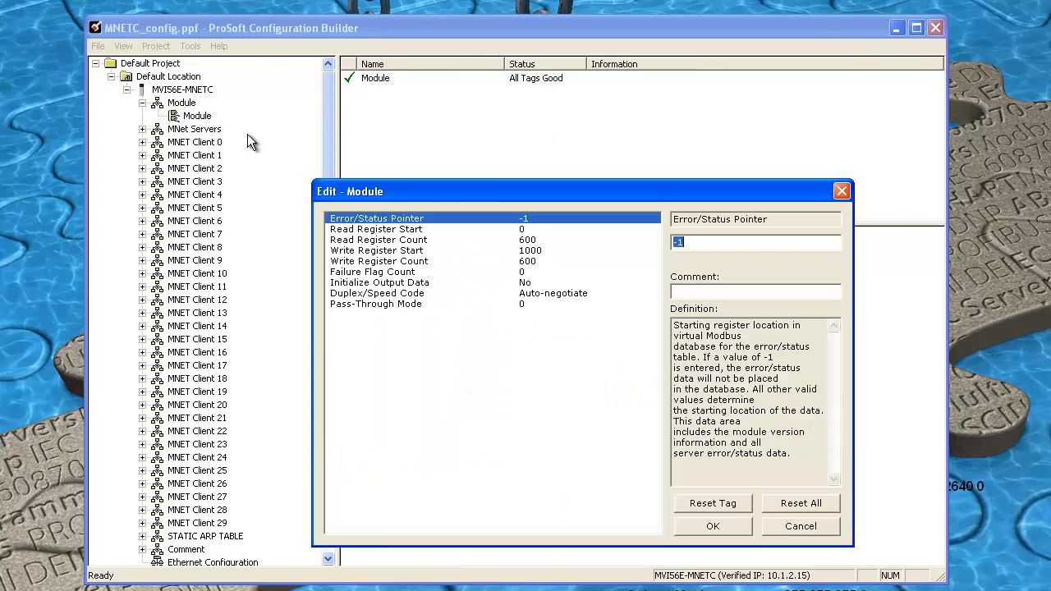
pyautogui.moveTo(425, 186); pyautogui.dragTo(382, 139)
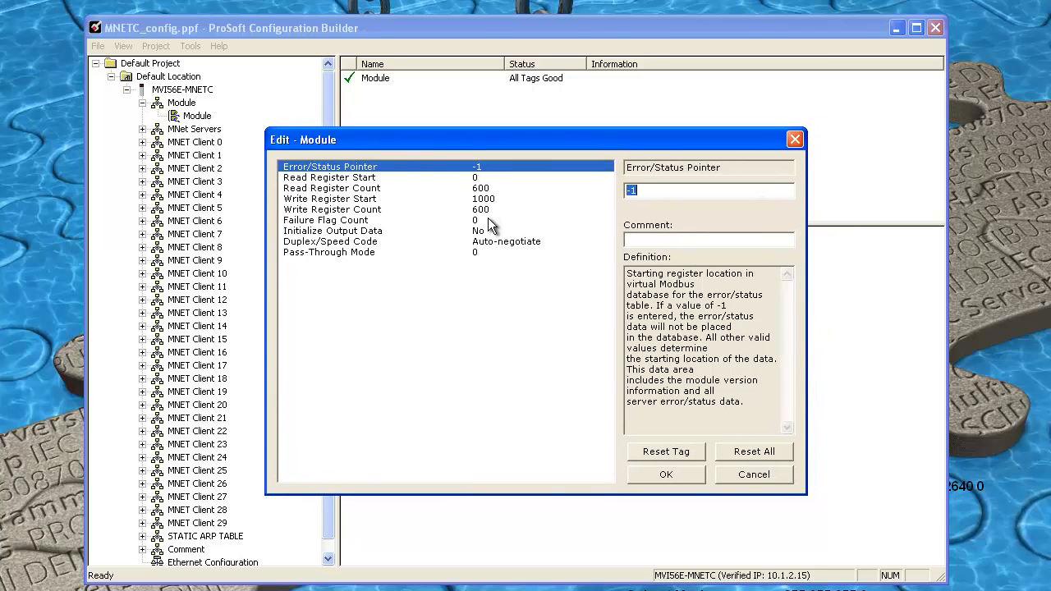
pyautogui.click(653, 187)
pyautogui.click(475, 177)
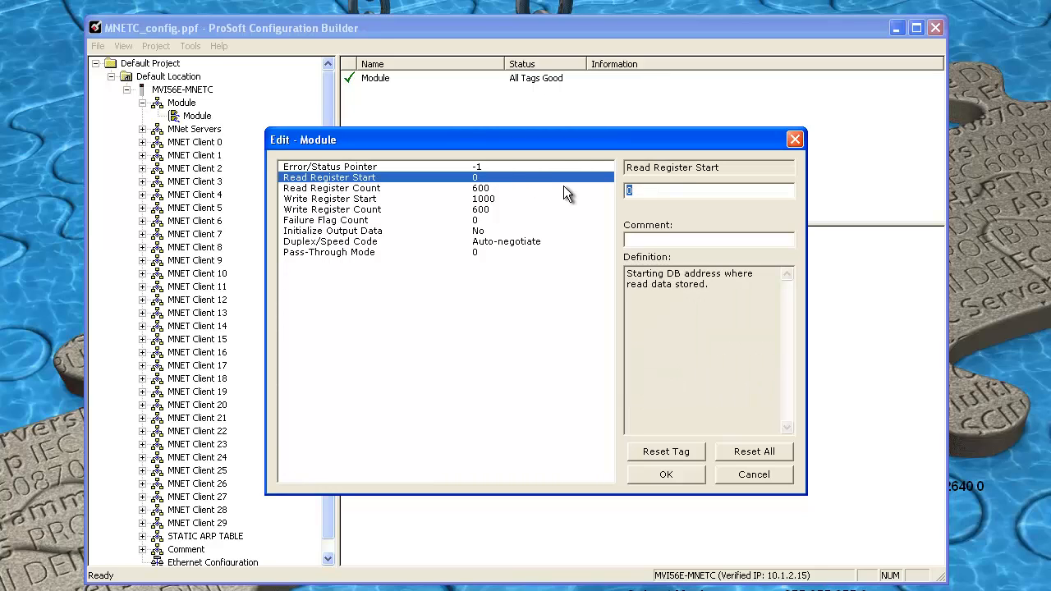
pyautogui.click(486, 200)
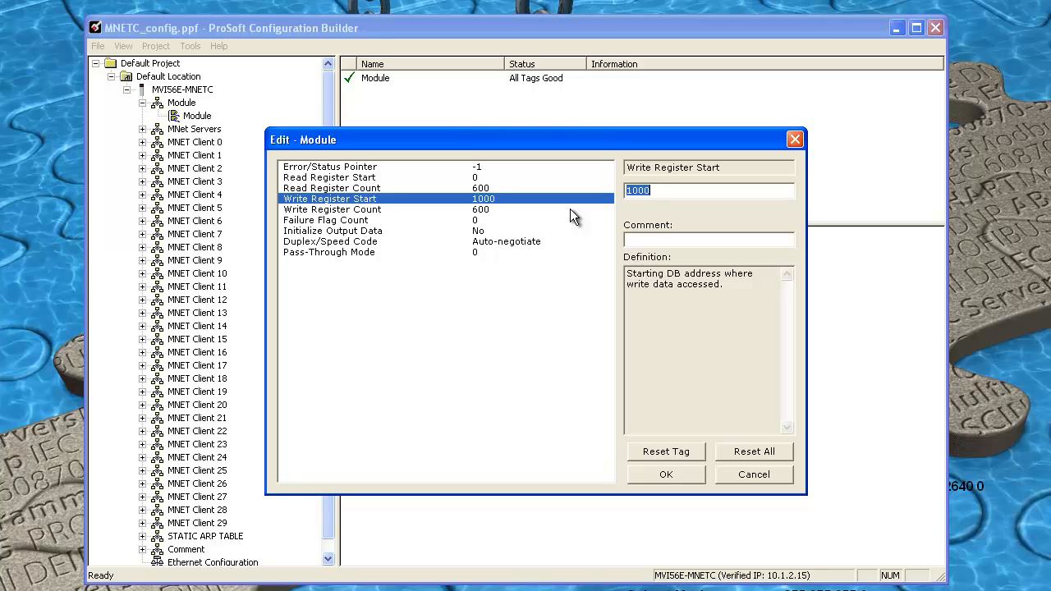
pyautogui.click(489, 188)
pyautogui.click(478, 210)
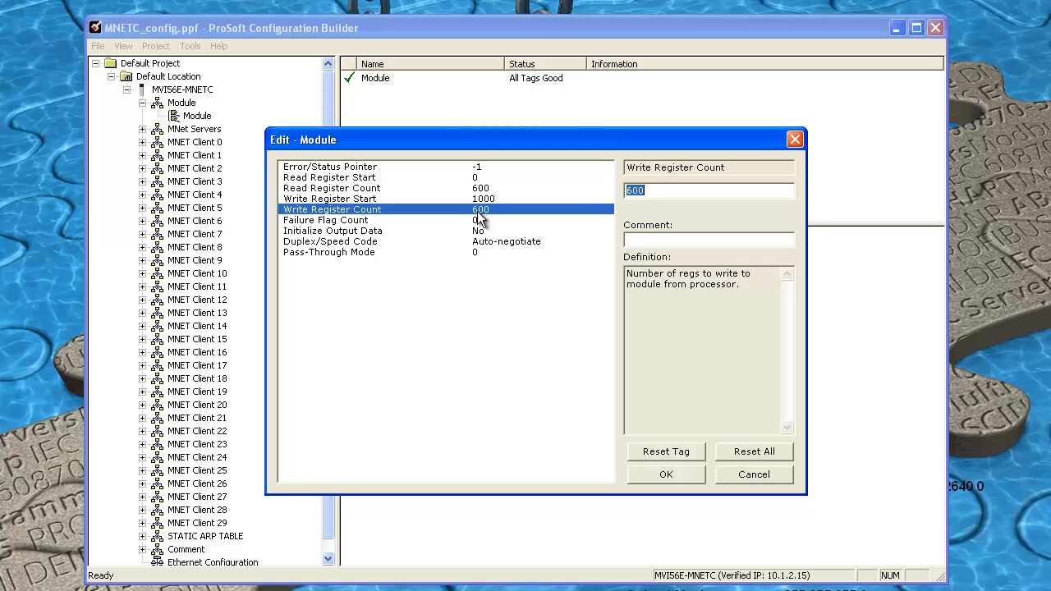
pyautogui.click(515, 179)
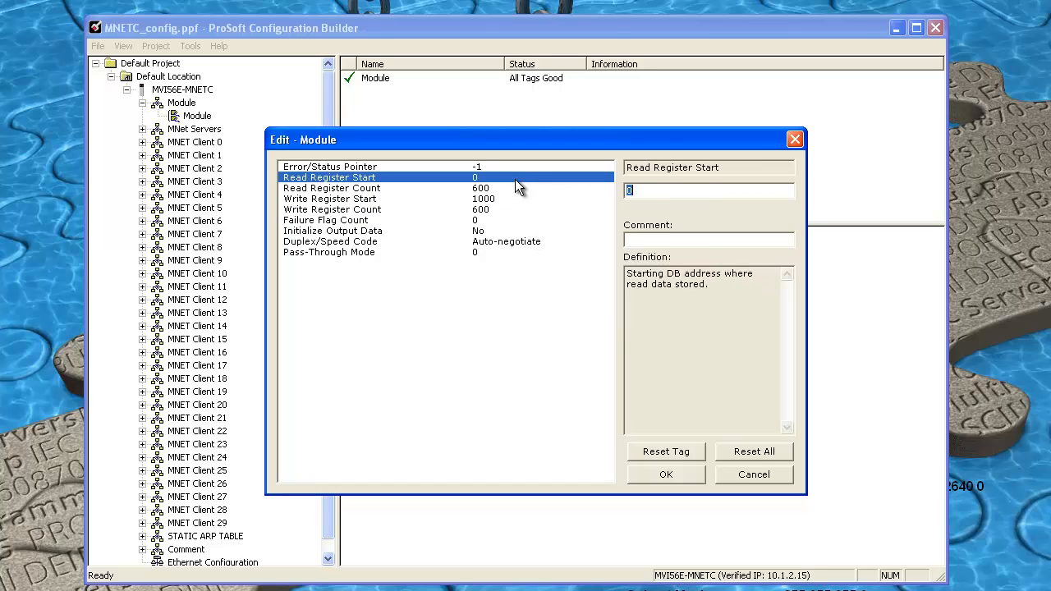
pyautogui.click(504, 166)
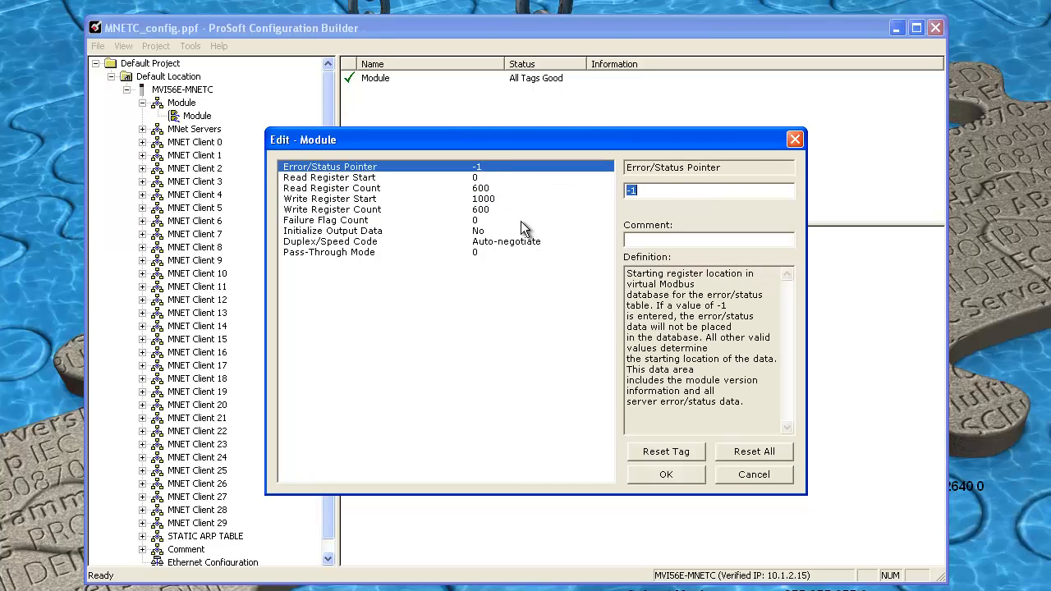
pyautogui.click(692, 470)
pyautogui.click(693, 470)
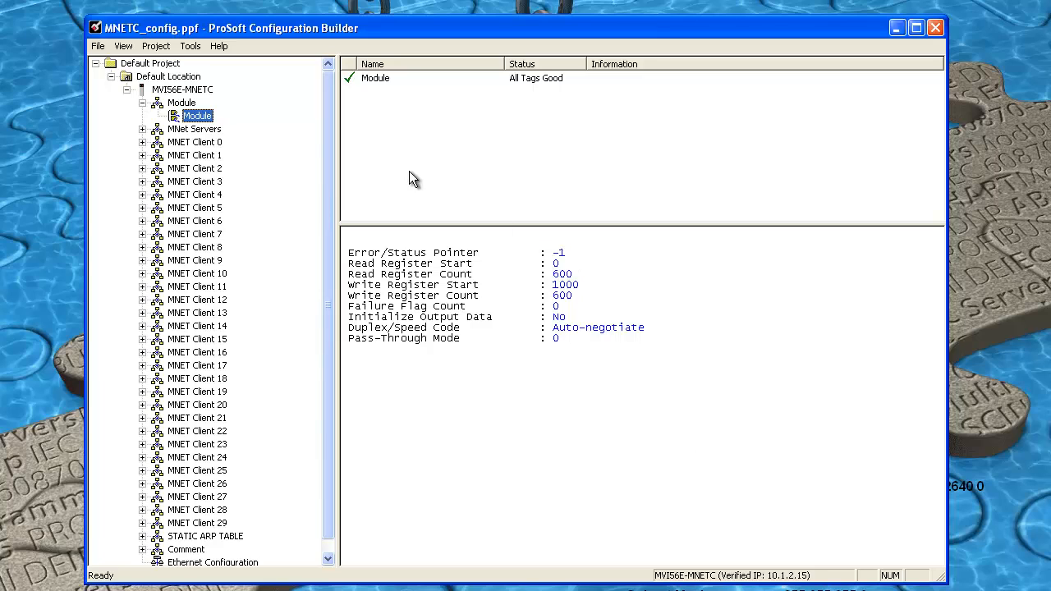
# Open the MNet Client 0 Commands list for editing and add a new command row.
pyautogui.click(143, 103)
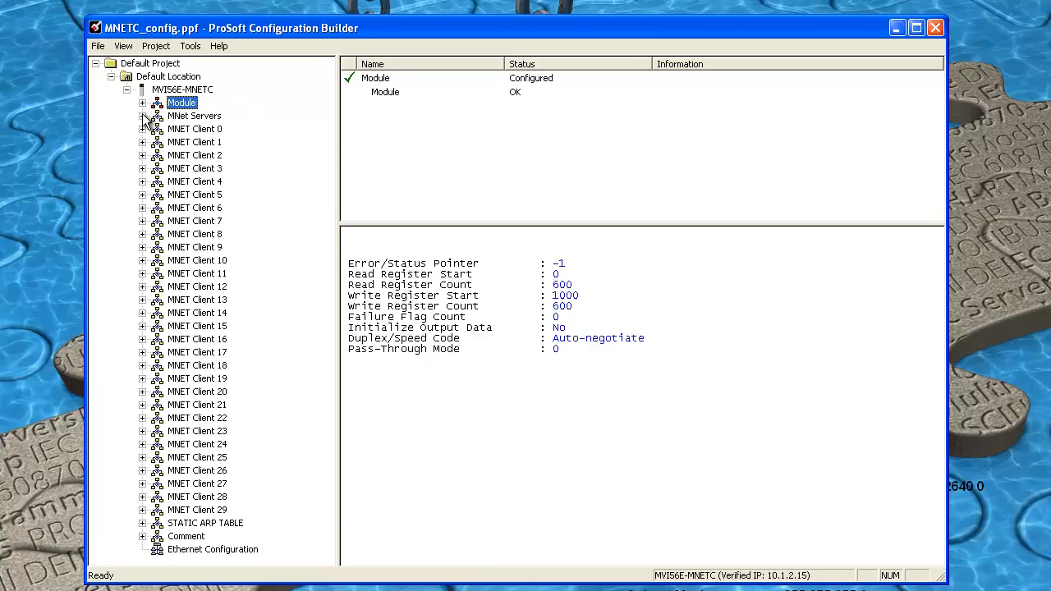
pyautogui.click(142, 116)
pyautogui.click(211, 131)
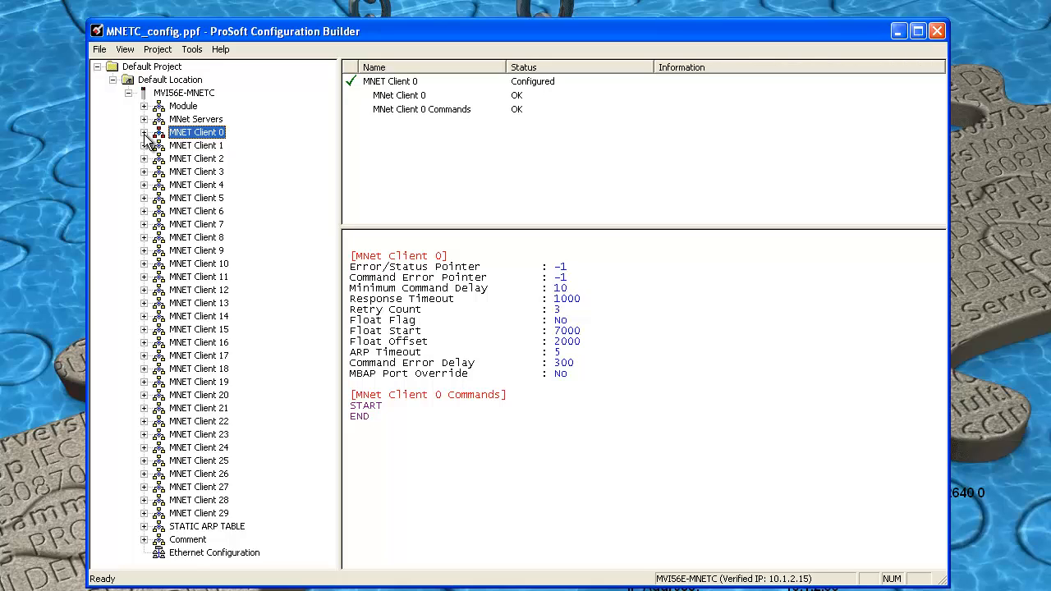
pyautogui.click(143, 133)
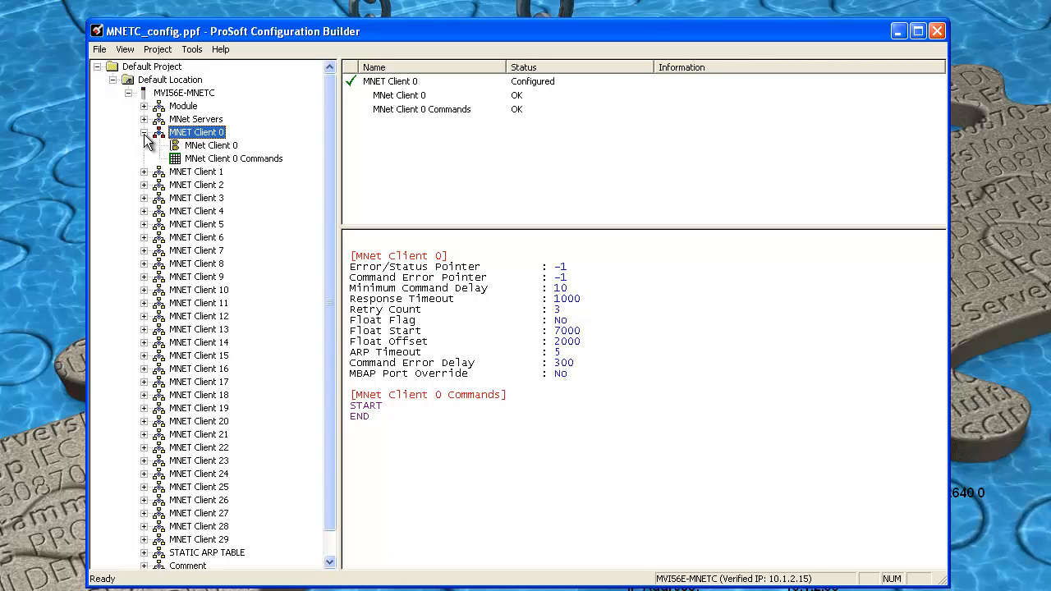
pyautogui.click(248, 160)
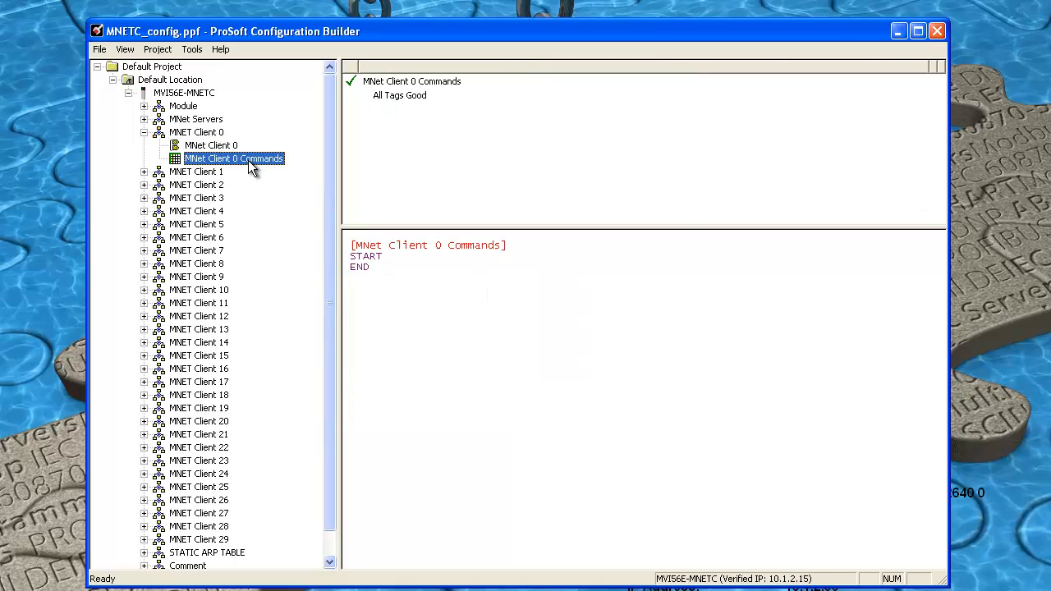
pyautogui.doubleClick(259, 160)
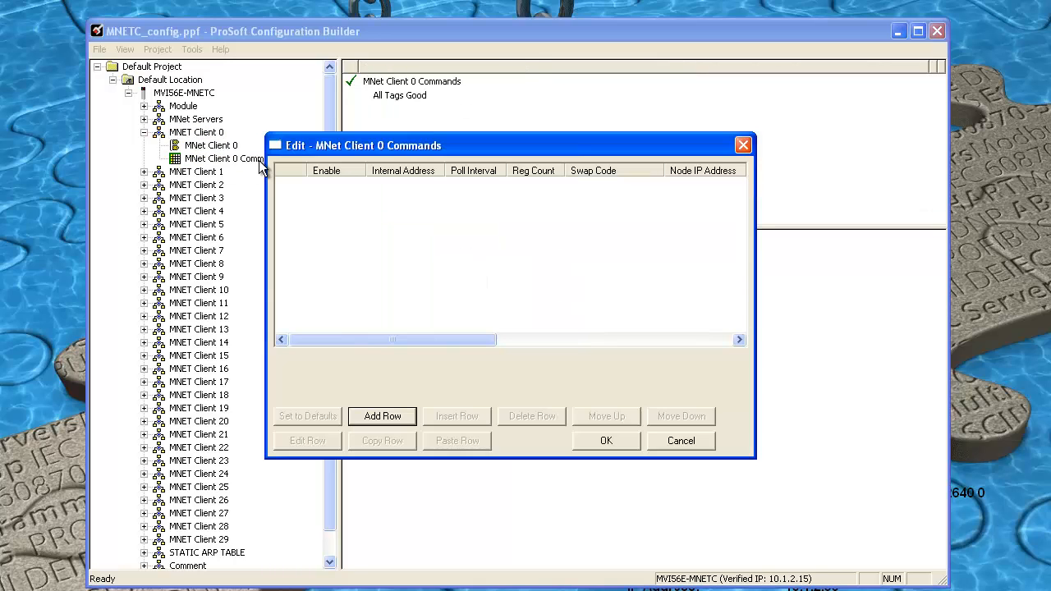
pyautogui.click(399, 417)
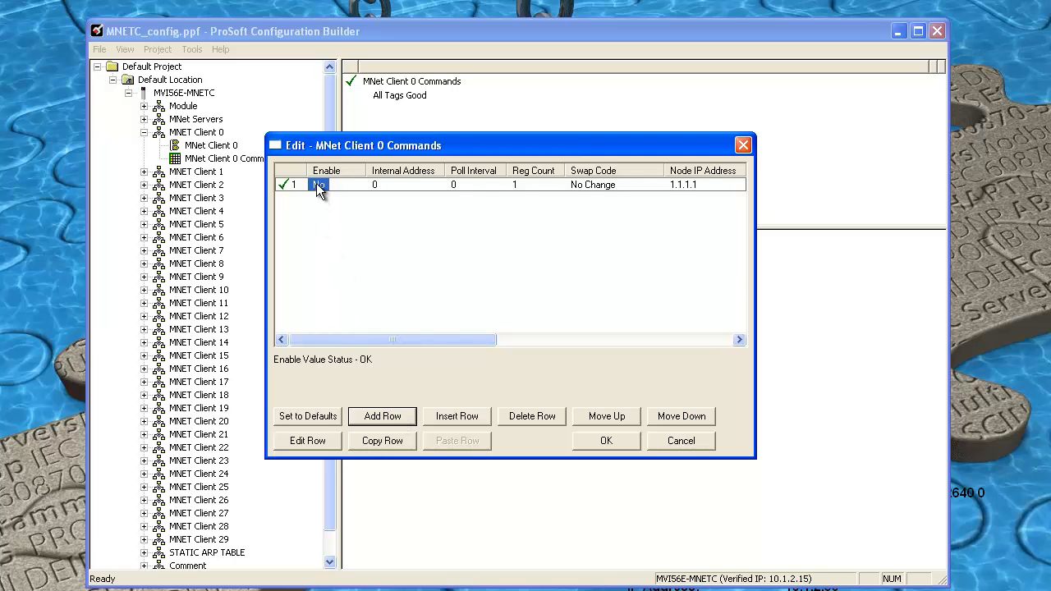
# Edit command row 1, setting Enable to Yes and the internal address to 1000.
pyautogui.click(326, 441)
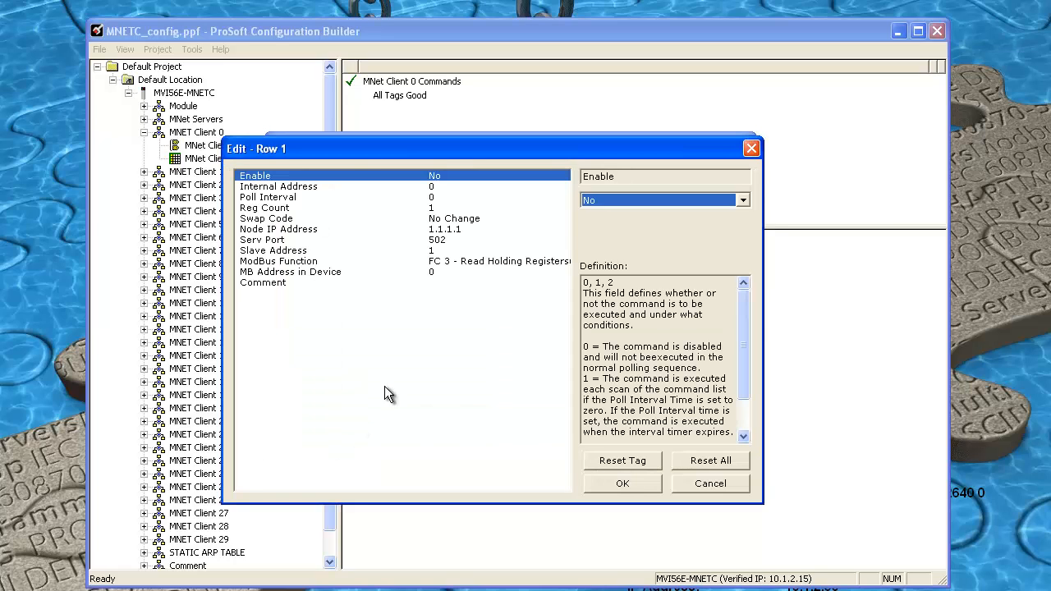
pyautogui.click(742, 200)
pyautogui.click(731, 222)
pyautogui.click(435, 187)
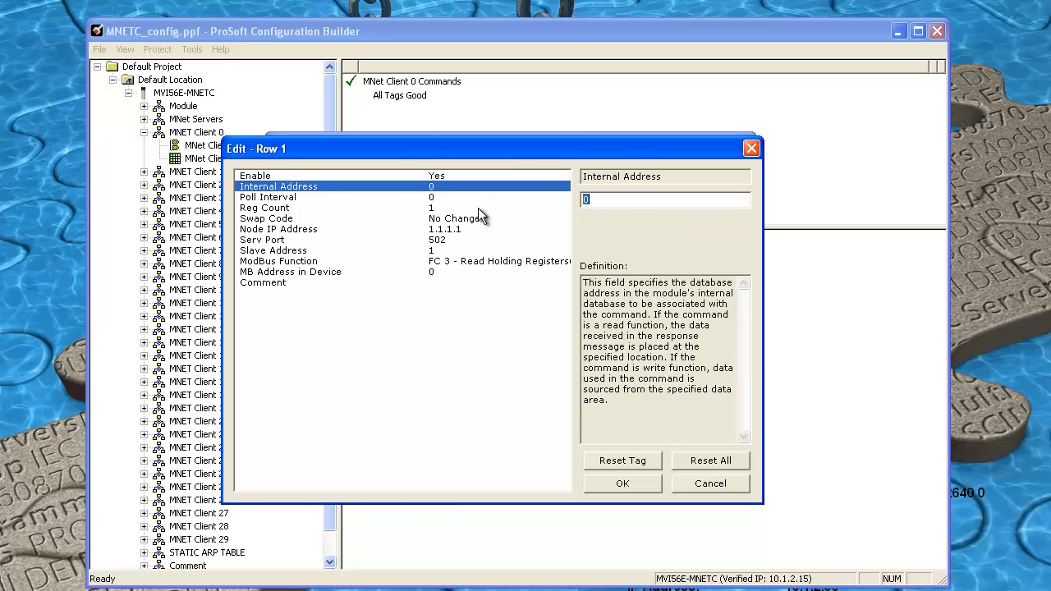
pyautogui.write('1000')
# Set row 1's register count to 10 and its node IP address to 10.1.2.40.
pyautogui.click(436, 197)
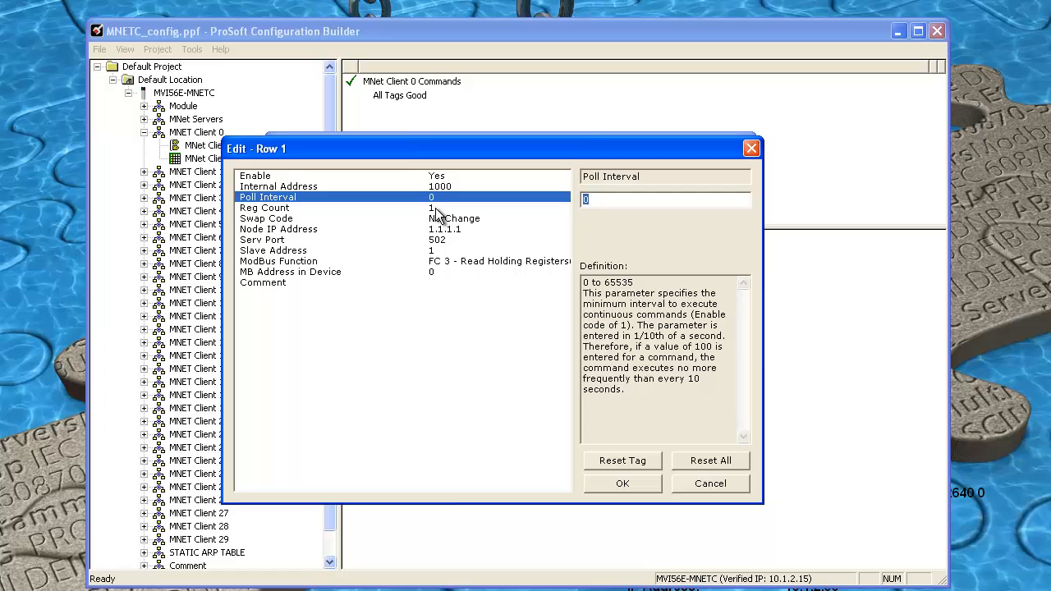
pyautogui.click(438, 209)
pyautogui.click(597, 198)
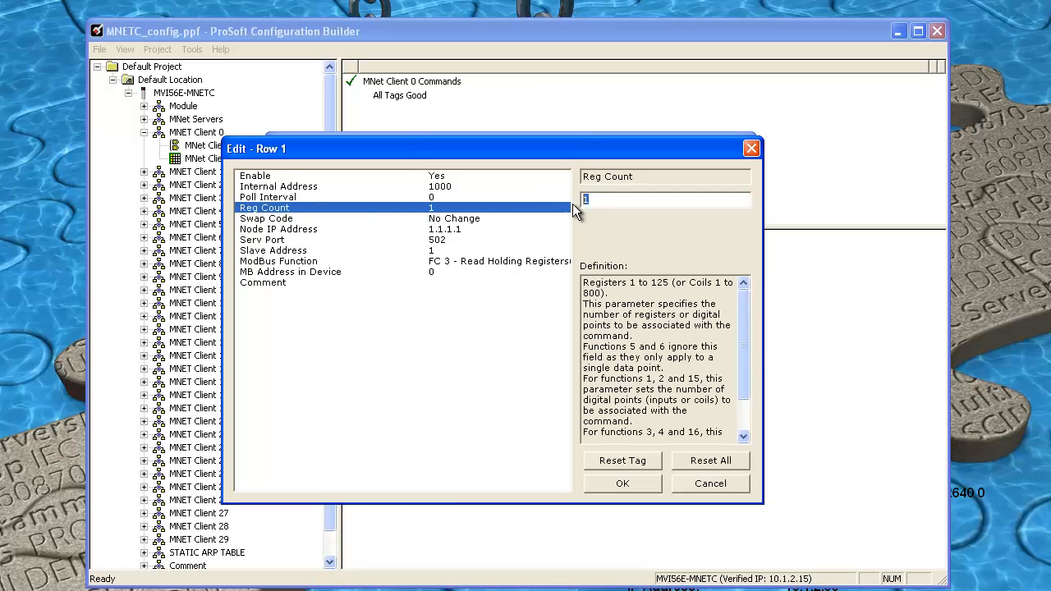
pyautogui.write('0')
pyautogui.click(439, 219)
pyautogui.click(438, 230)
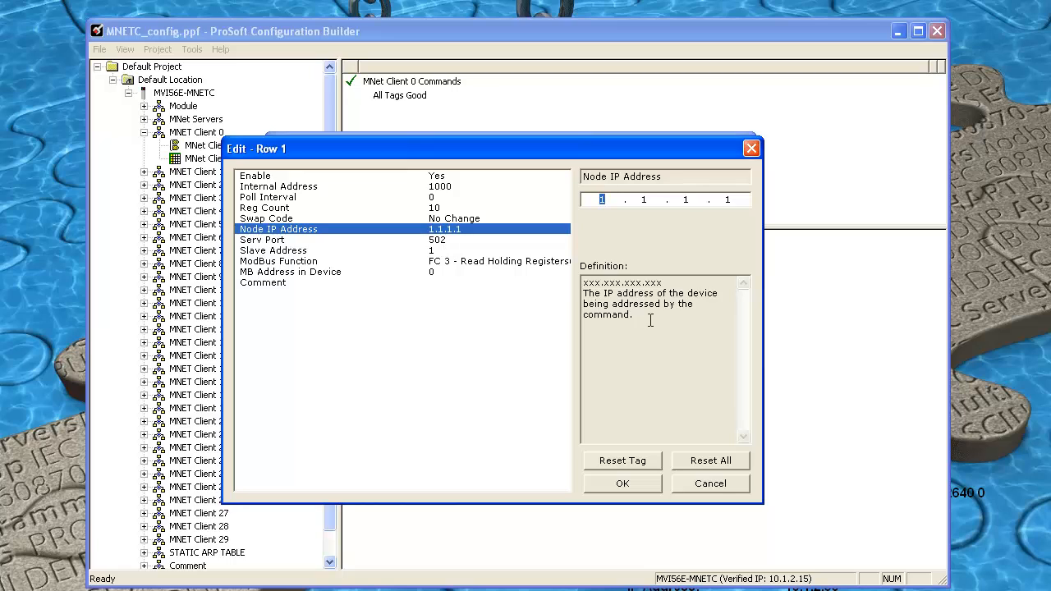
pyautogui.write('10.1.2.40')
# Check row 1's service port and slave address, and set its Modbus function to FC 16 - Preset (Write) Multiple Registers.
pyautogui.click(450, 242)
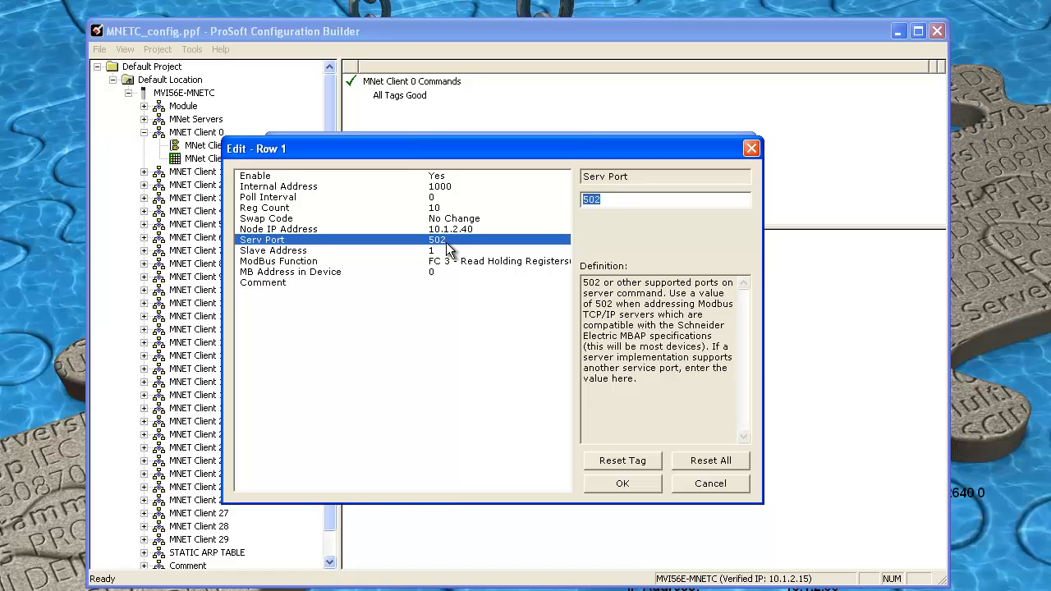
pyautogui.click(450, 252)
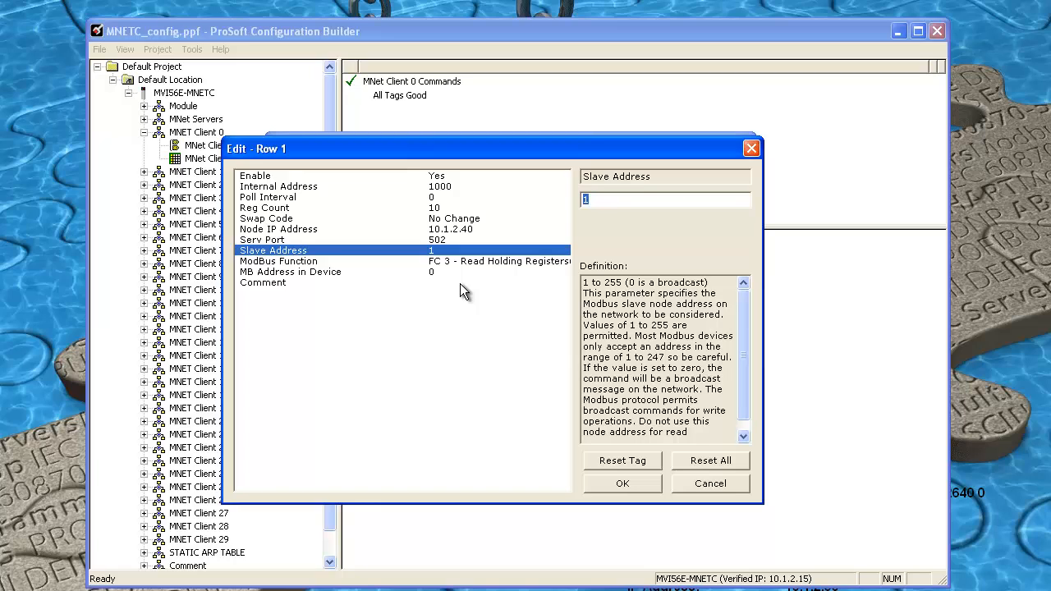
pyautogui.click(456, 262)
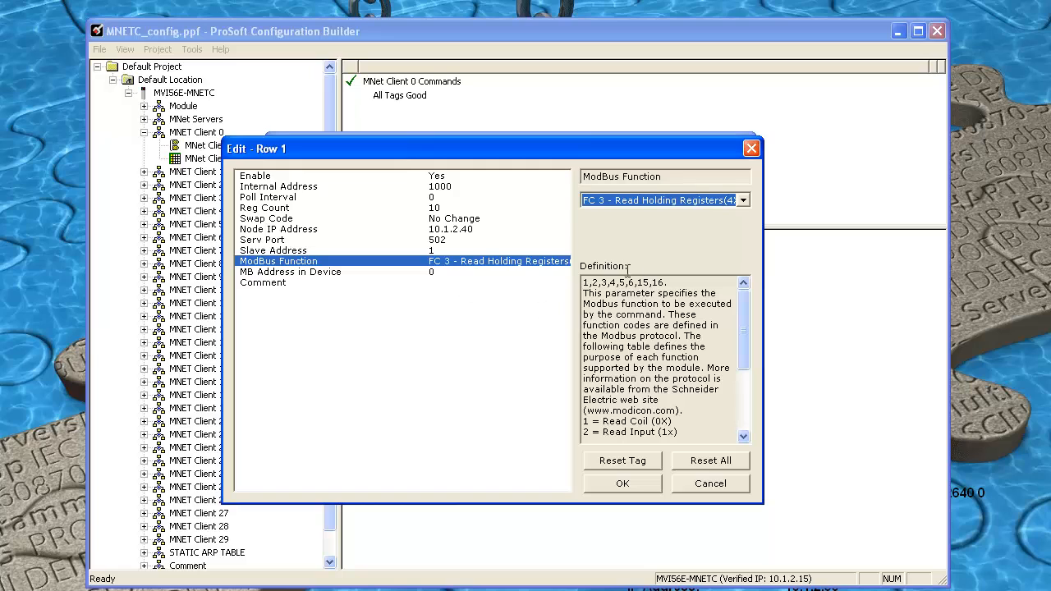
pyautogui.click(744, 201)
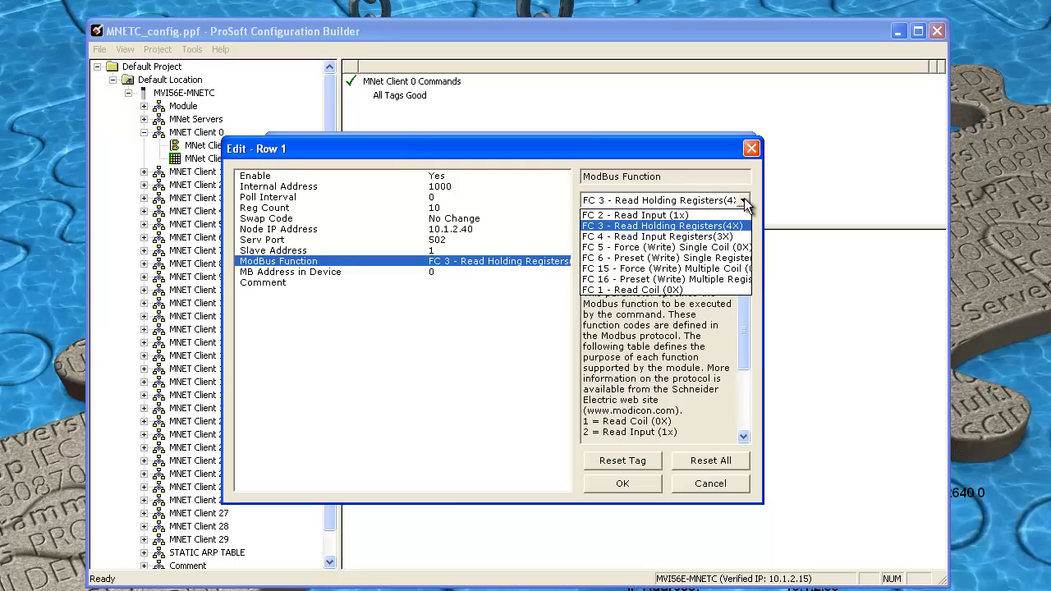
pyautogui.click(692, 279)
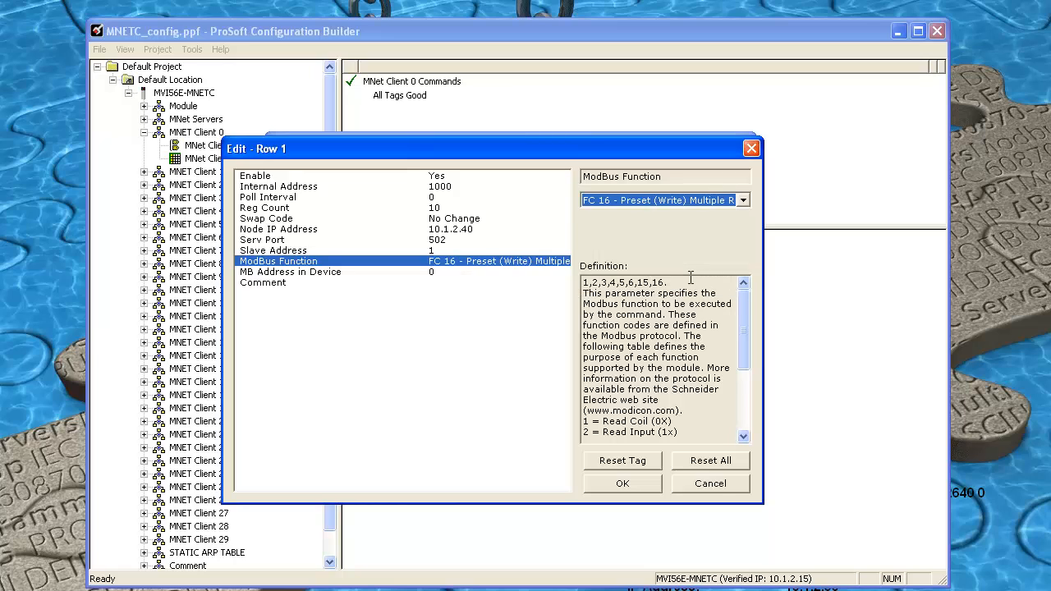
# Set row 1's MB Address in Device to 1000, add the comment "Write Command", and accept the row.
pyautogui.click(430, 273)
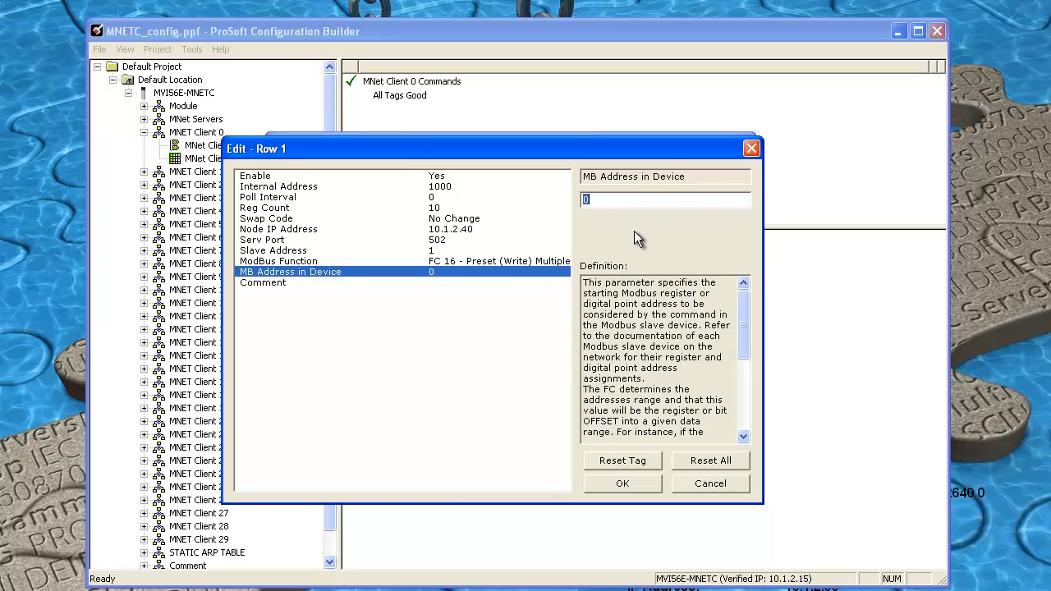
pyautogui.write('1000')
pyautogui.click(288, 288)
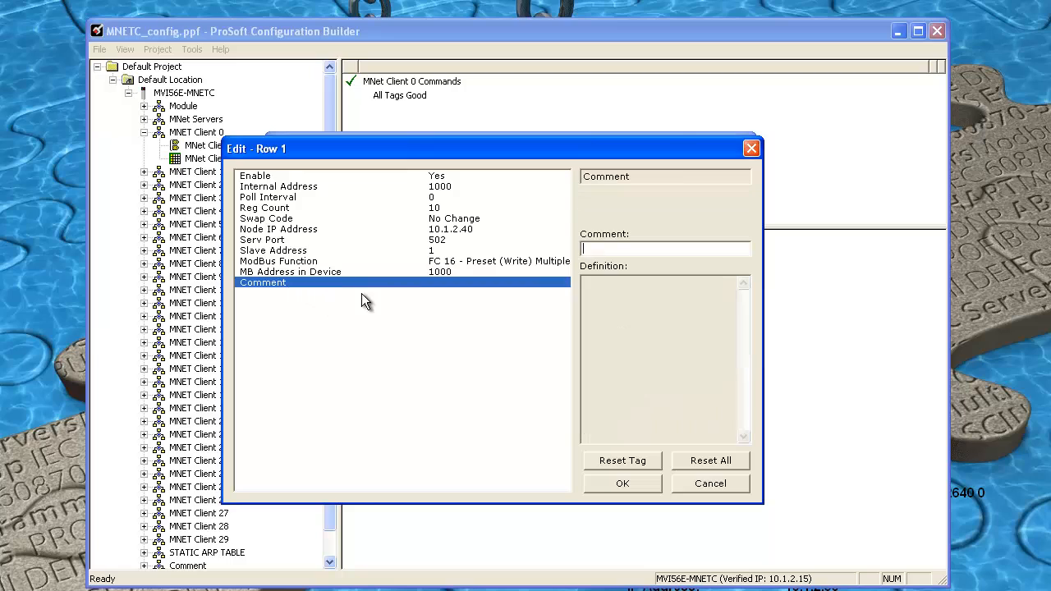
pyautogui.click(610, 251)
pyautogui.write('Write Command')
pyautogui.click(597, 482)
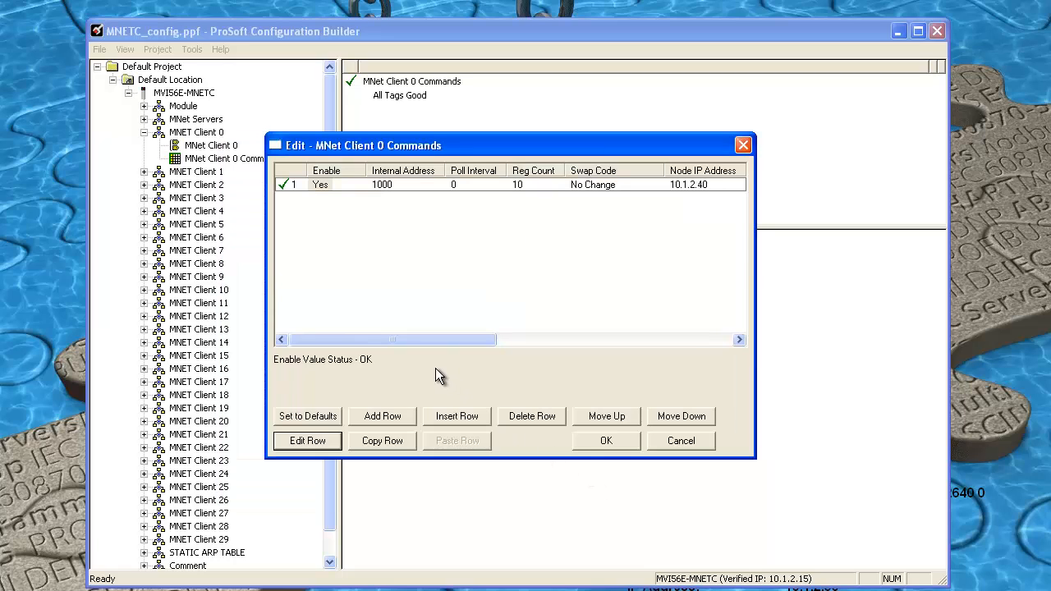
# Add a second command row with Enable set to Yes and a register count of 10.
pyautogui.click(399, 418)
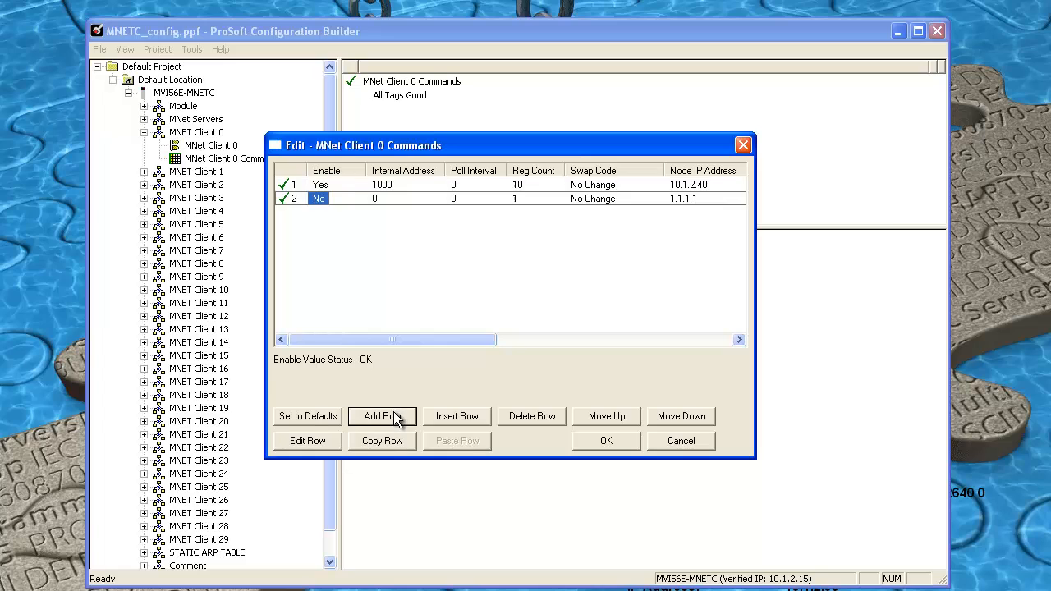
pyautogui.click(320, 443)
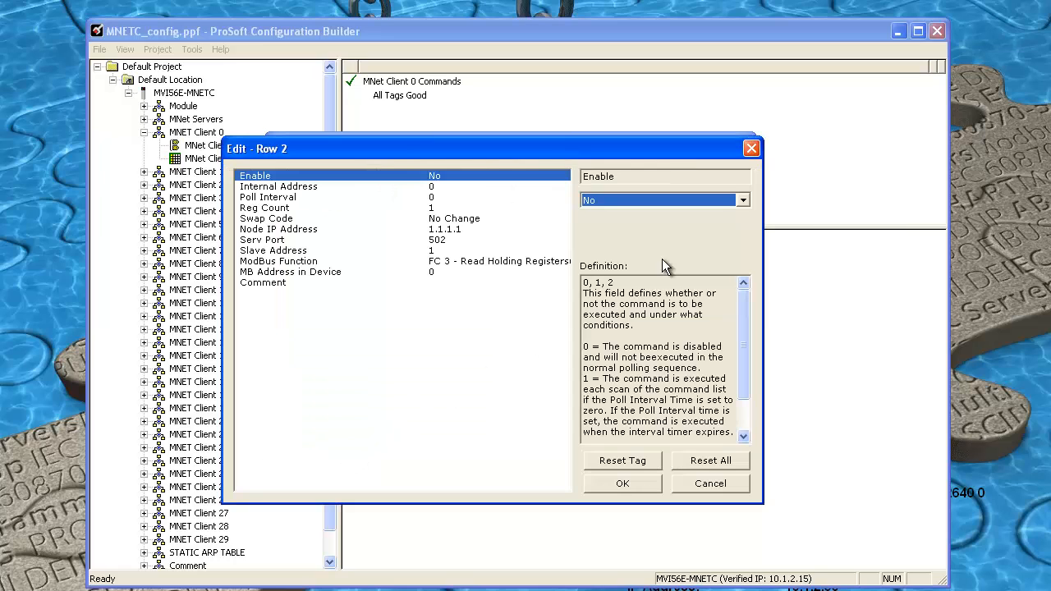
pyautogui.click(742, 200)
pyautogui.click(711, 212)
pyautogui.click(437, 189)
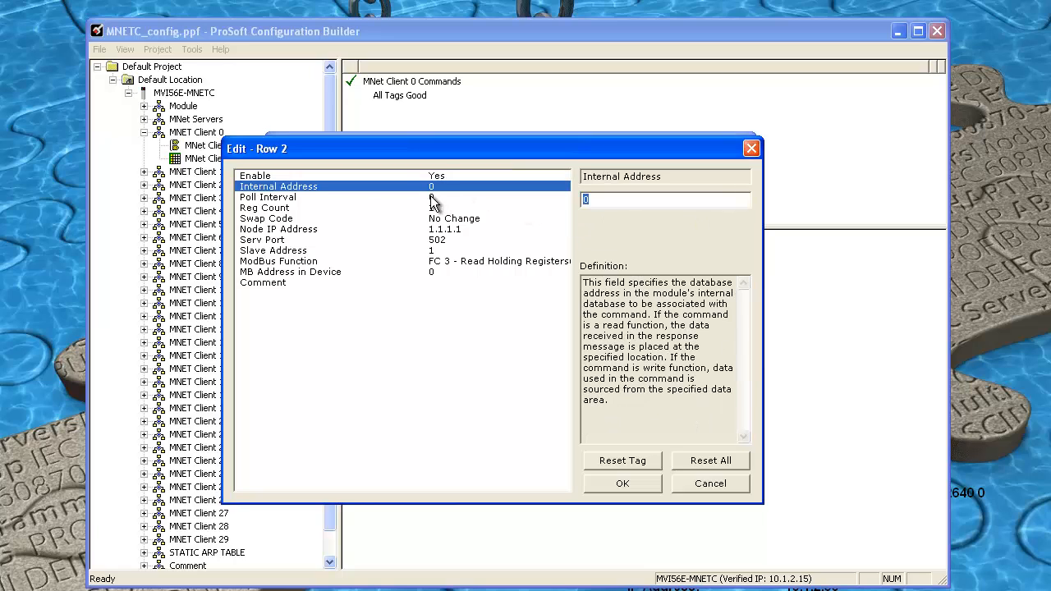
pyautogui.click(430, 197)
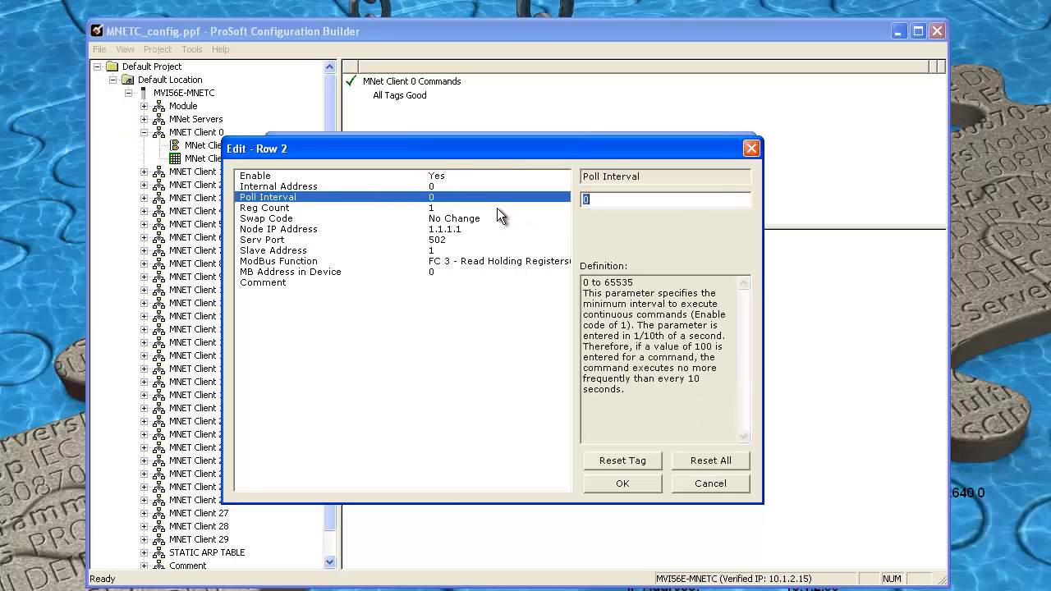
pyautogui.click(452, 208)
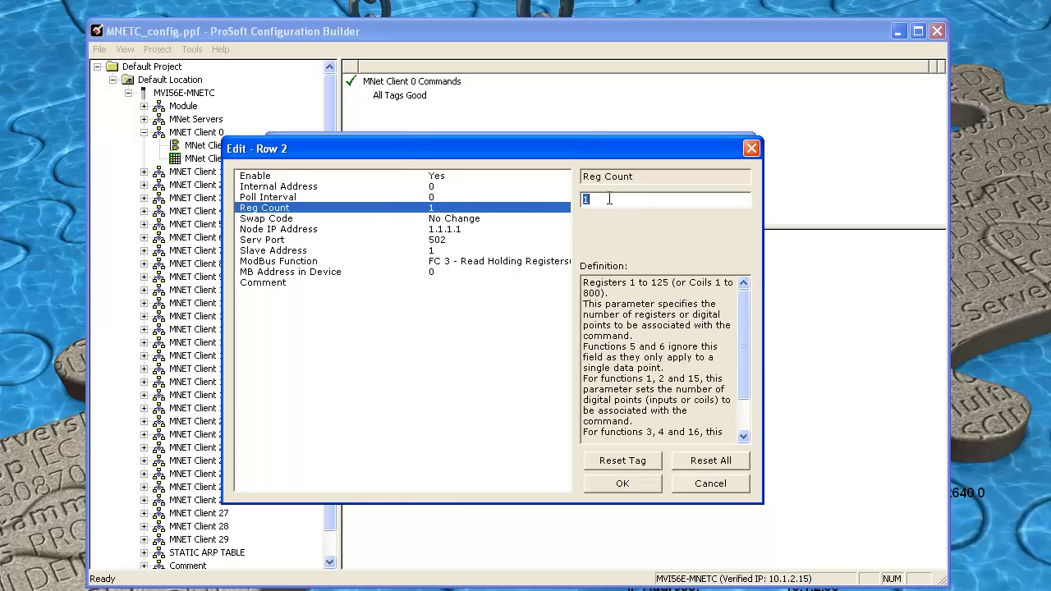
pyautogui.write('10')
# Set row 2's node IP address to 10.1.2.50 and select FC 3 - Read Holding Registers(4X) as its Modbus function.
pyautogui.click(437, 233)
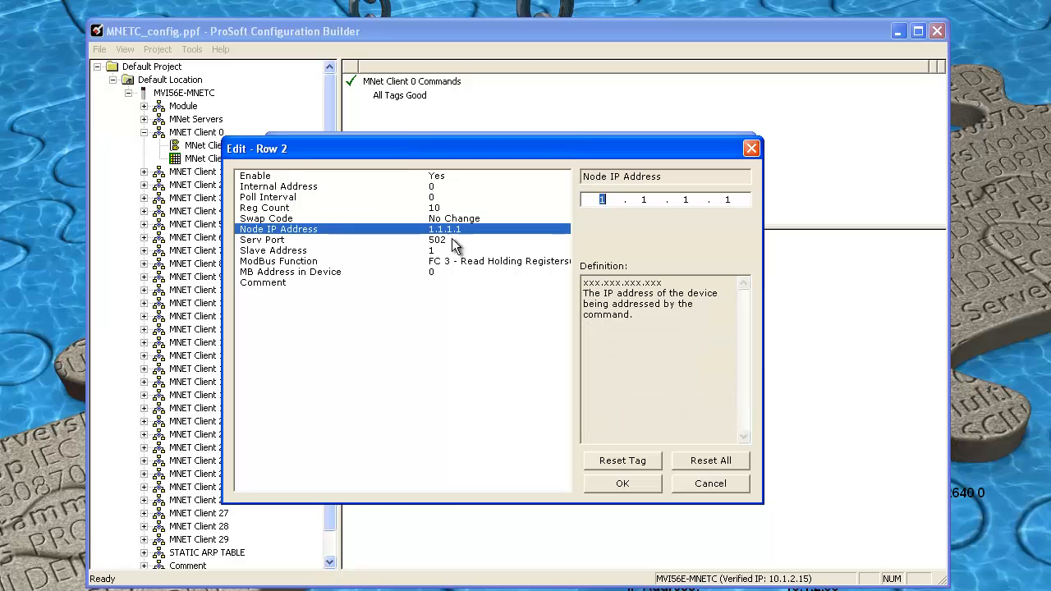
pyautogui.write('10.1.2.')
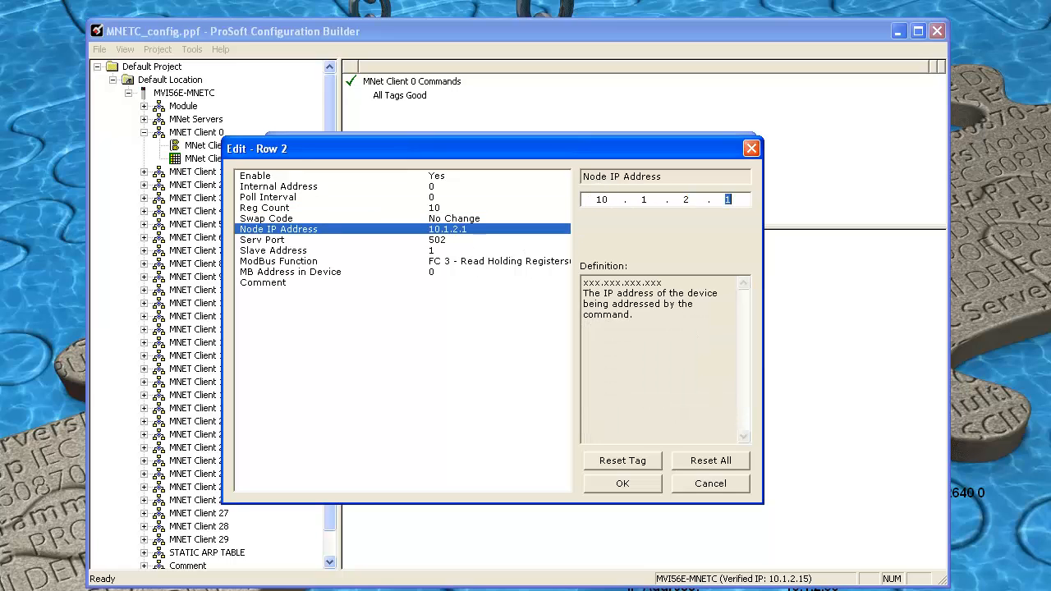
pyautogui.write('50')
pyautogui.click(546, 261)
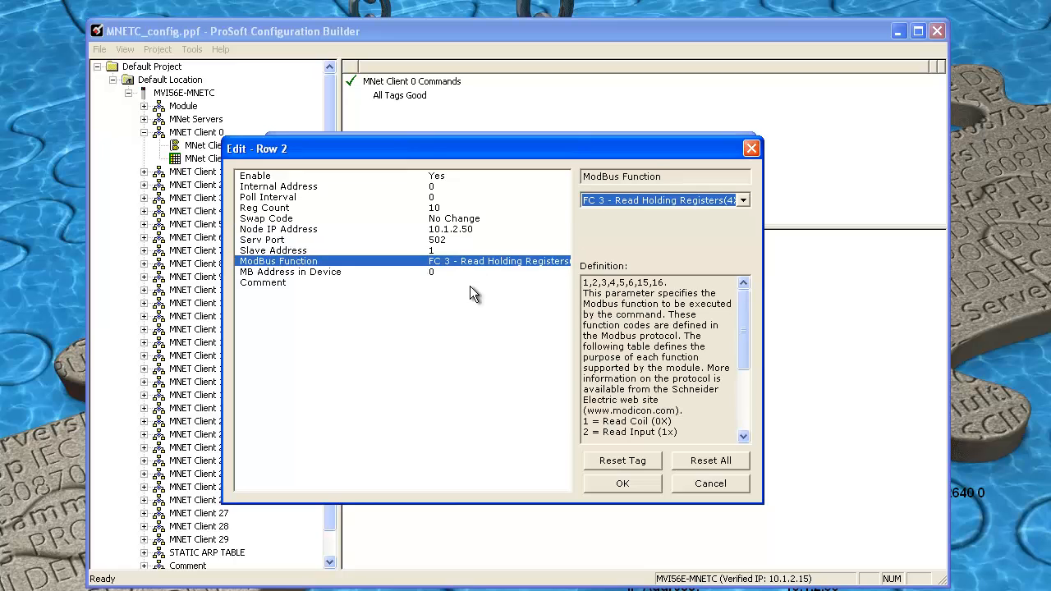
pyautogui.click(743, 200)
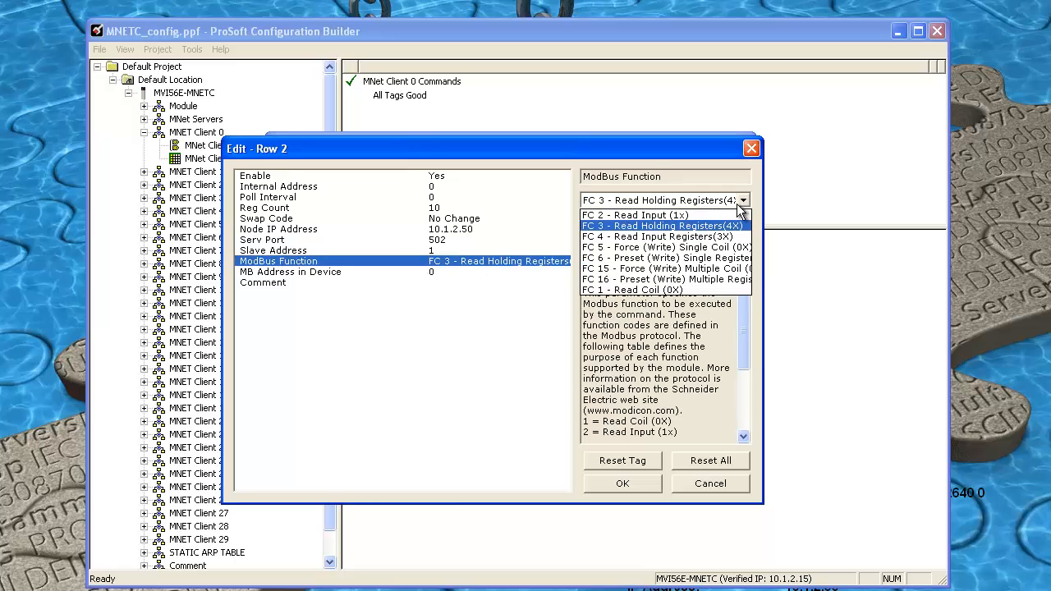
pyautogui.click(690, 226)
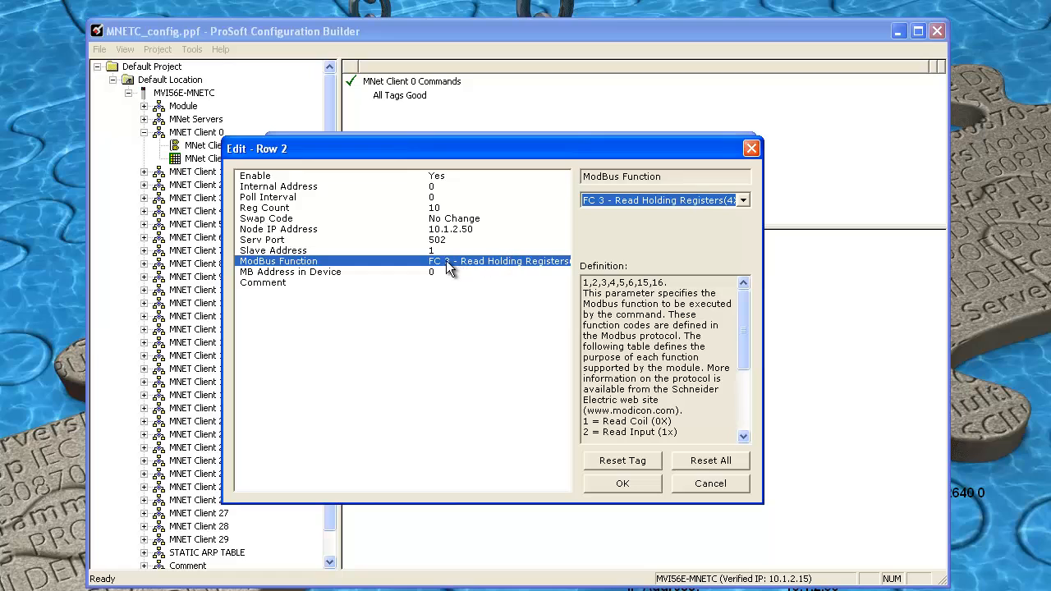
# Add the comment "Read Command" to row 2, accept the row, and save the Client 0 command list.
pyautogui.click(432, 273)
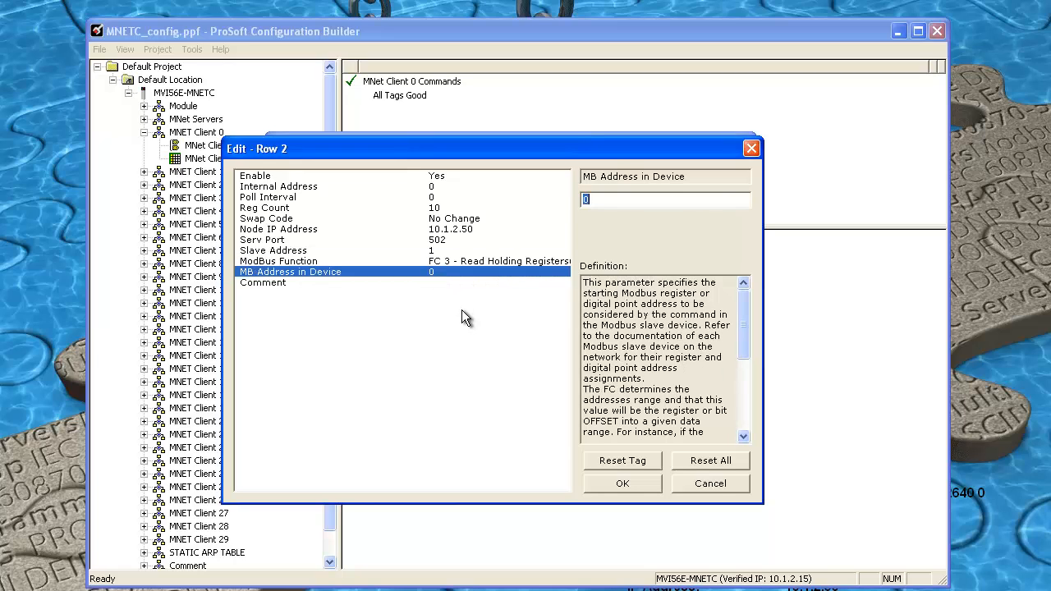
pyautogui.click(342, 283)
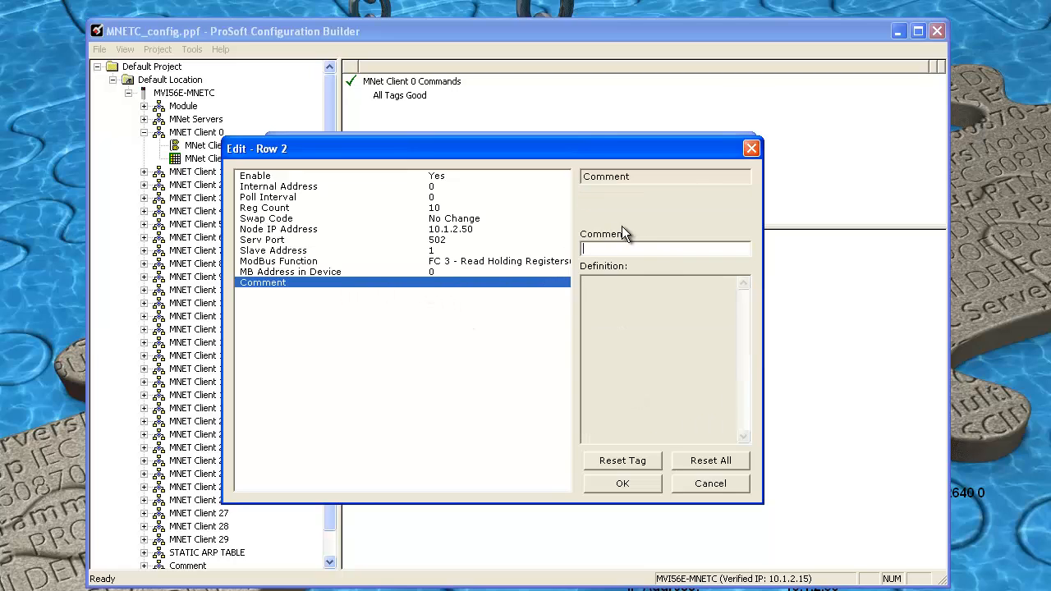
pyautogui.write('Read Command')
pyautogui.click(646, 483)
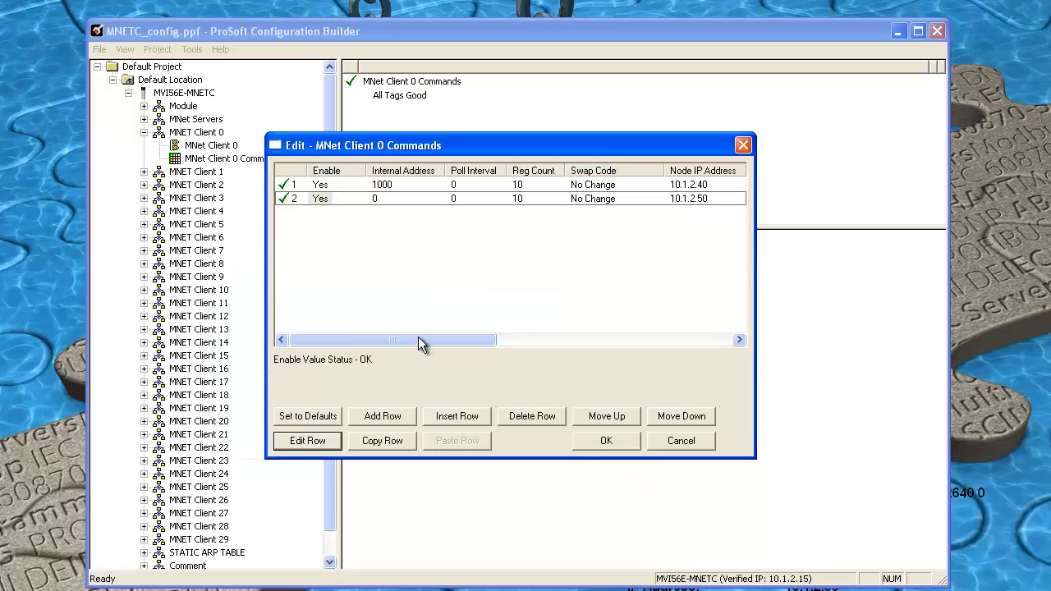
pyautogui.moveTo(418, 340)
pyautogui.mouseDown()
pyautogui.moveTo(657, 338)
pyautogui.moveTo(403, 341)
pyautogui.mouseUp()
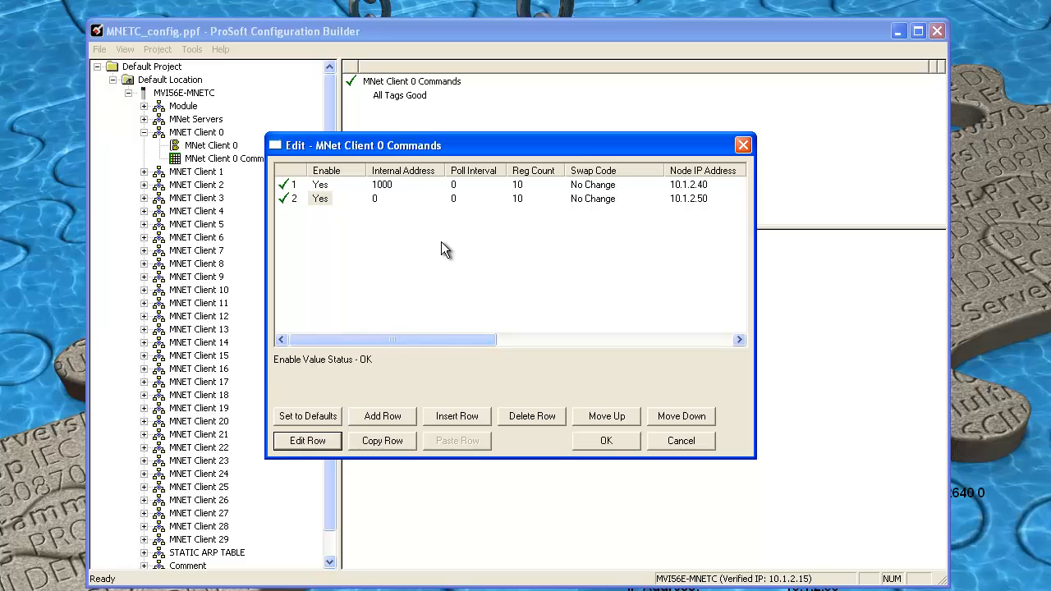
pyautogui.click(604, 442)
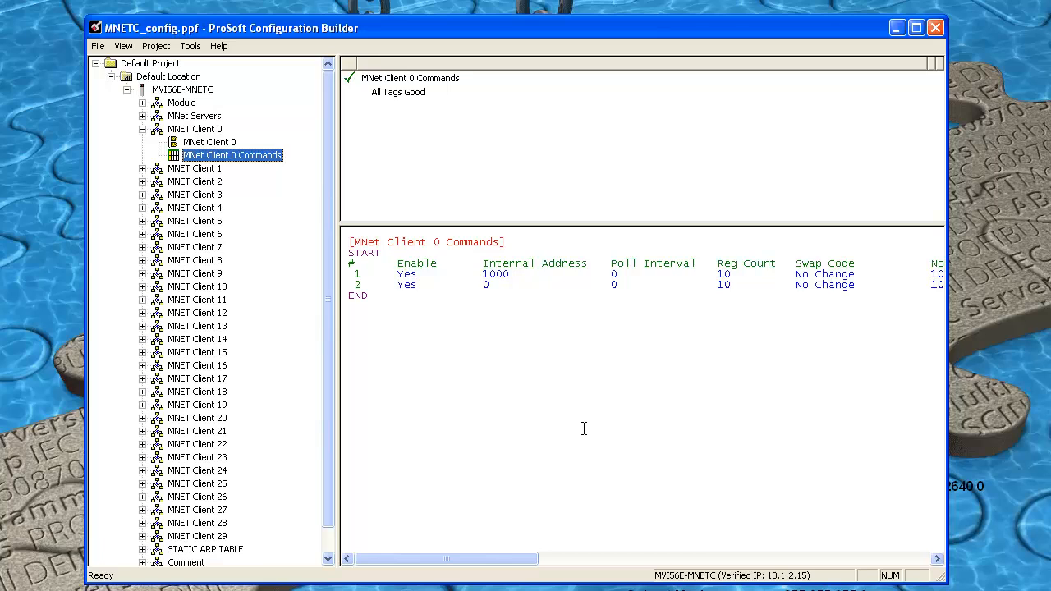
# Open the Ethernet Configuration of the MVI56E-MNETC module for editing and set my_ip to 10.1.2.15.
pyautogui.moveTo(329, 258); pyautogui.dragTo(327, 325)
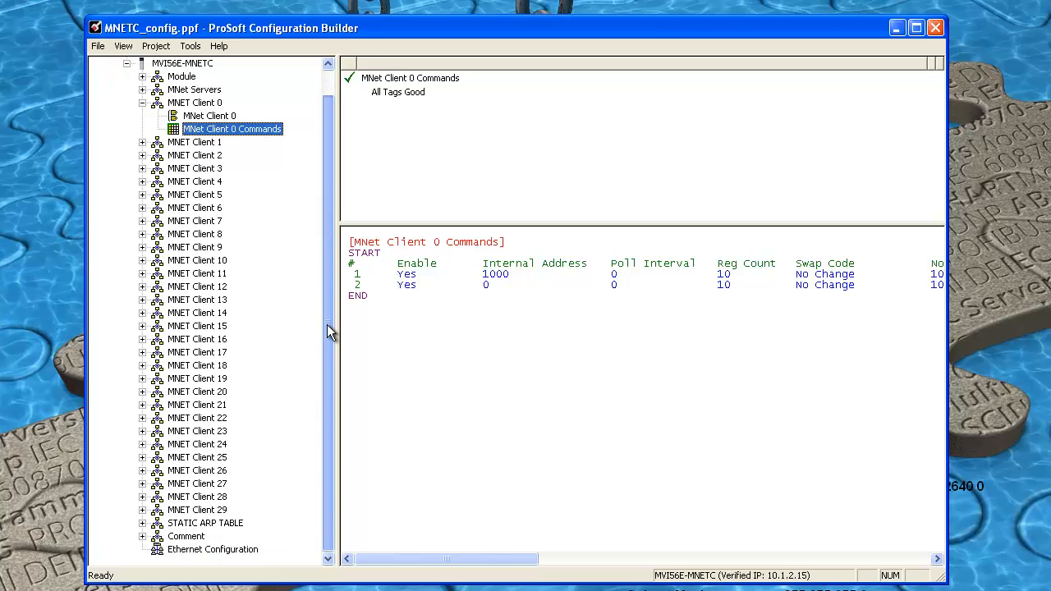
pyautogui.click(217, 552)
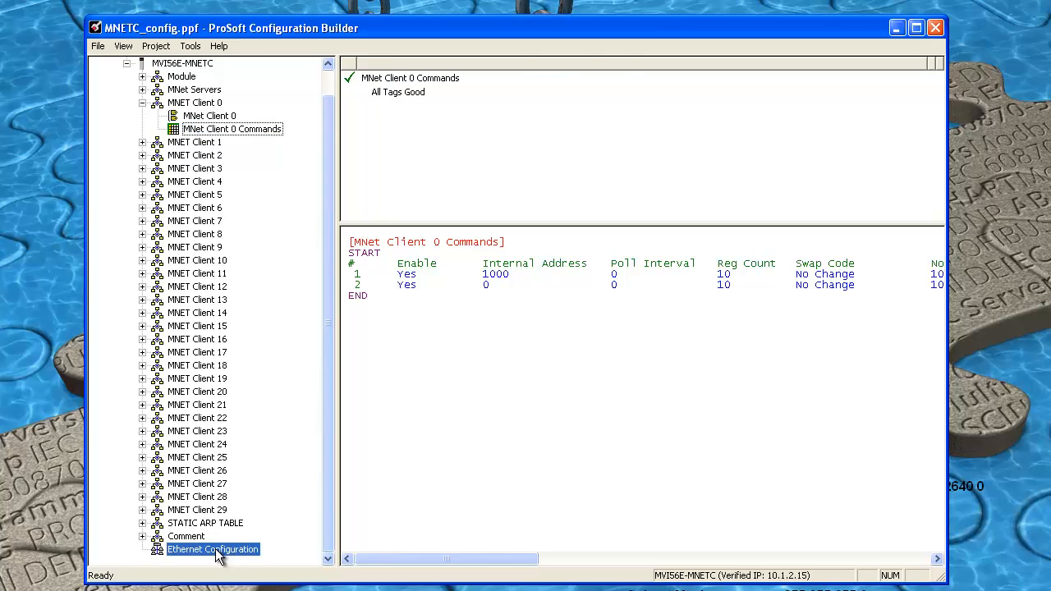
pyautogui.rightClick(217, 553)
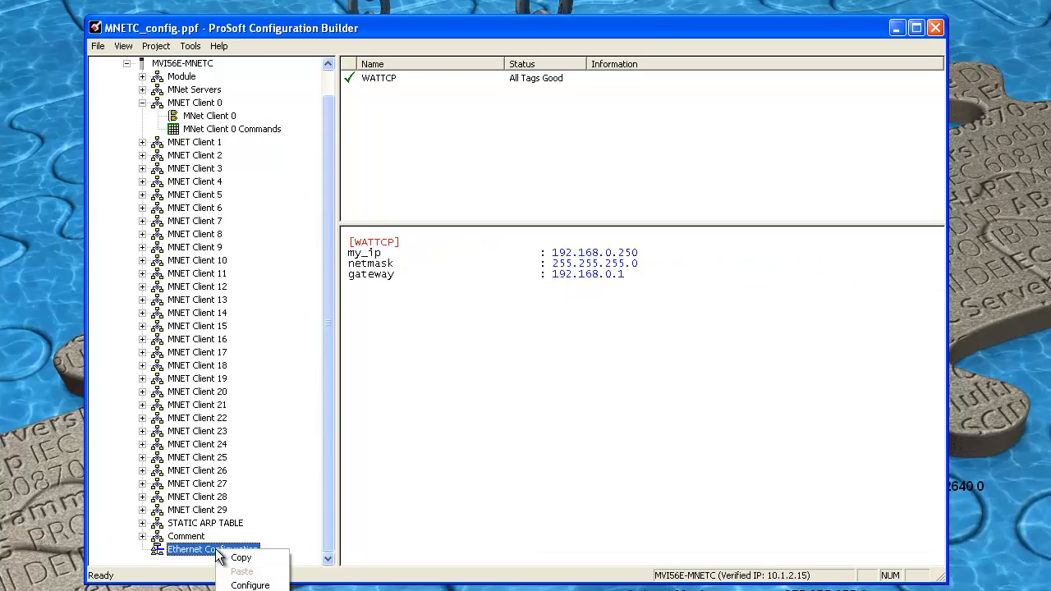
pyautogui.click(250, 585)
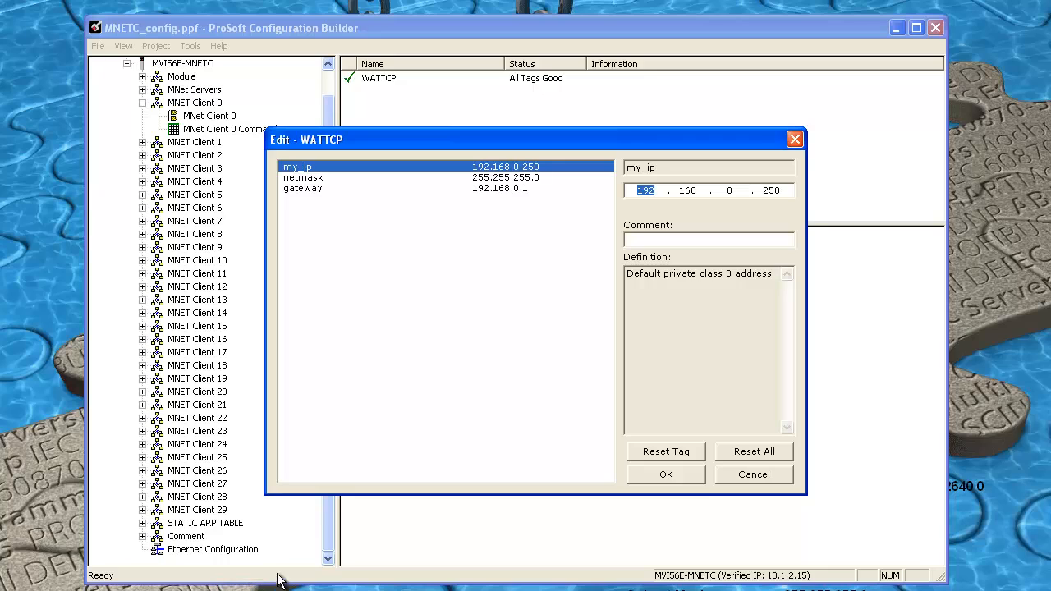
pyautogui.write('10.1.2.15')
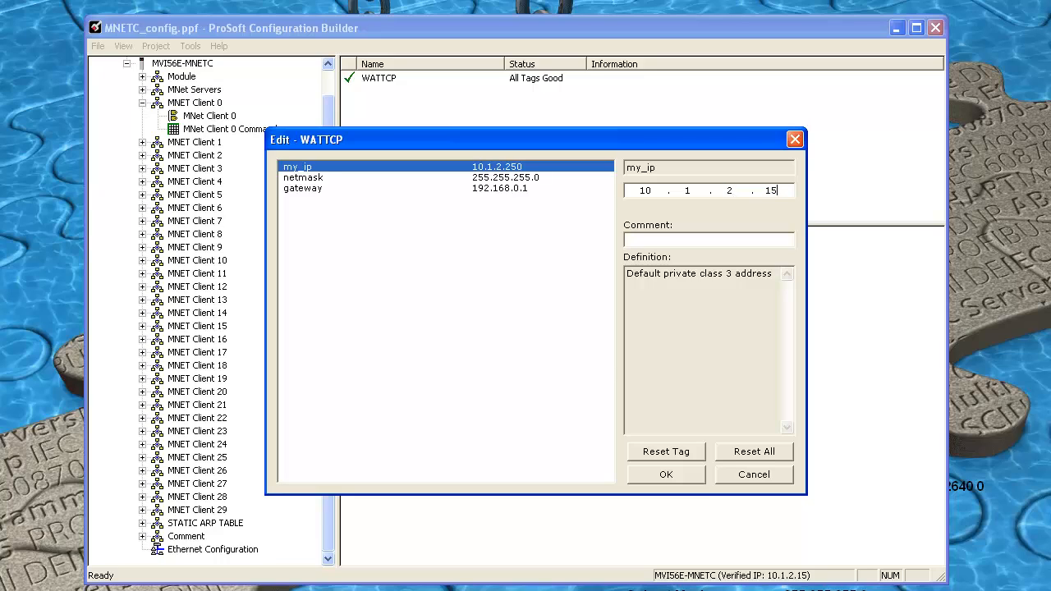
# Set the gateway address to 10.1.2.1 and accept the Ethernet settings.
pyautogui.click(511, 188)
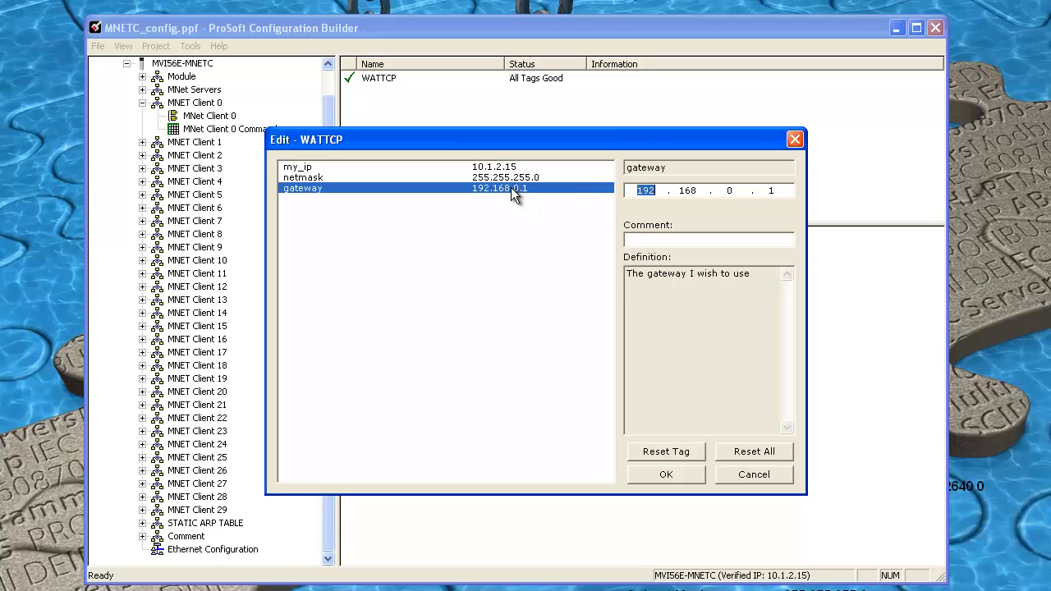
pyautogui.write('10.1.2')
pyautogui.click(509, 167)
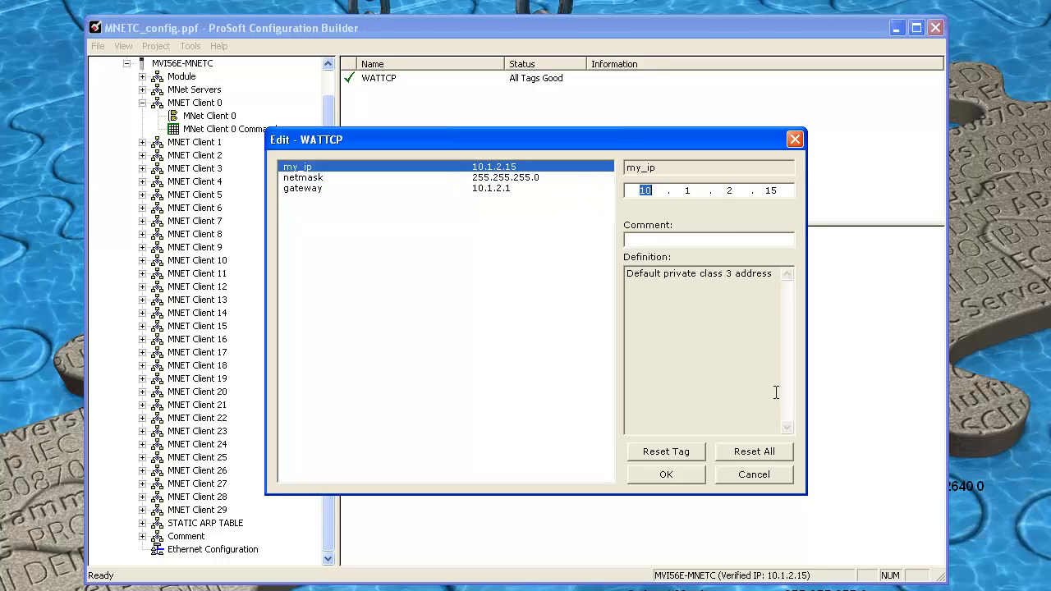
pyautogui.click(683, 473)
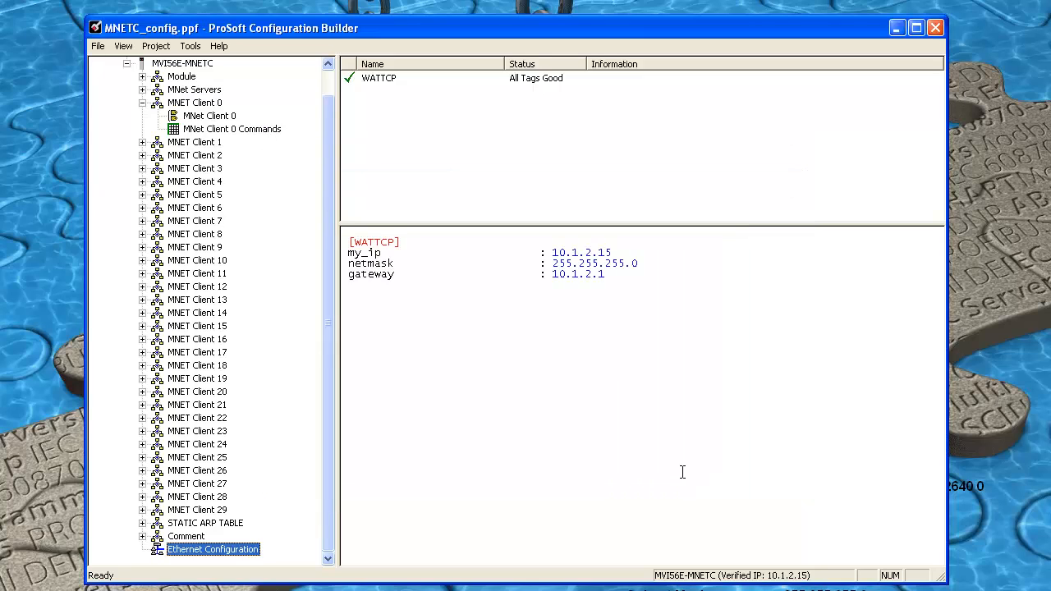
# Test the Ethernet connection at 10.1.2.254 and download the configuration from the PC to the MVI56E-MNETC module.
pyautogui.moveTo(326, 238); pyautogui.dragTo(331, 194)
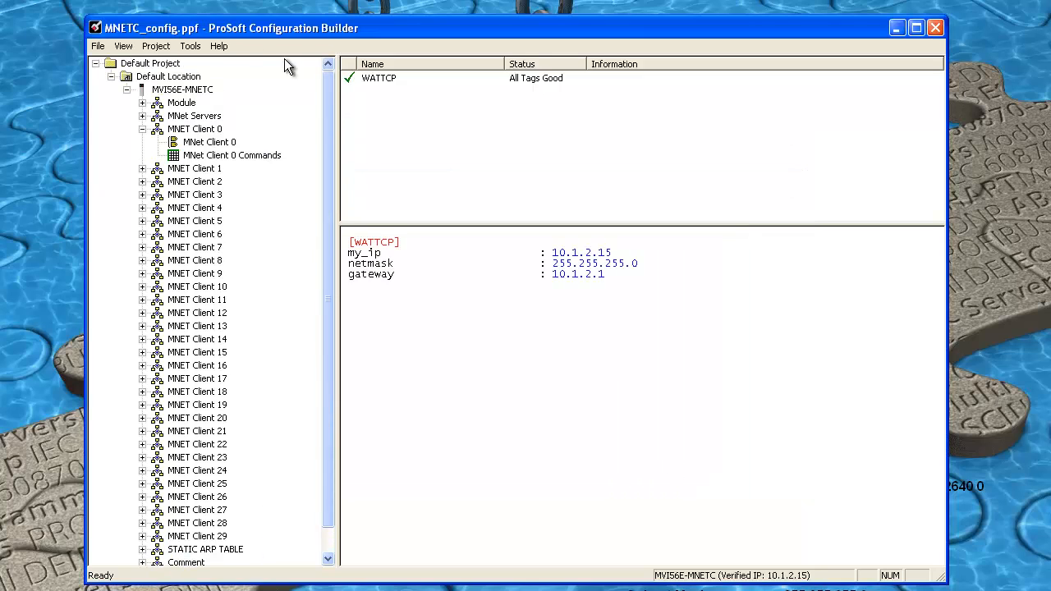
pyautogui.rightClick(174, 90)
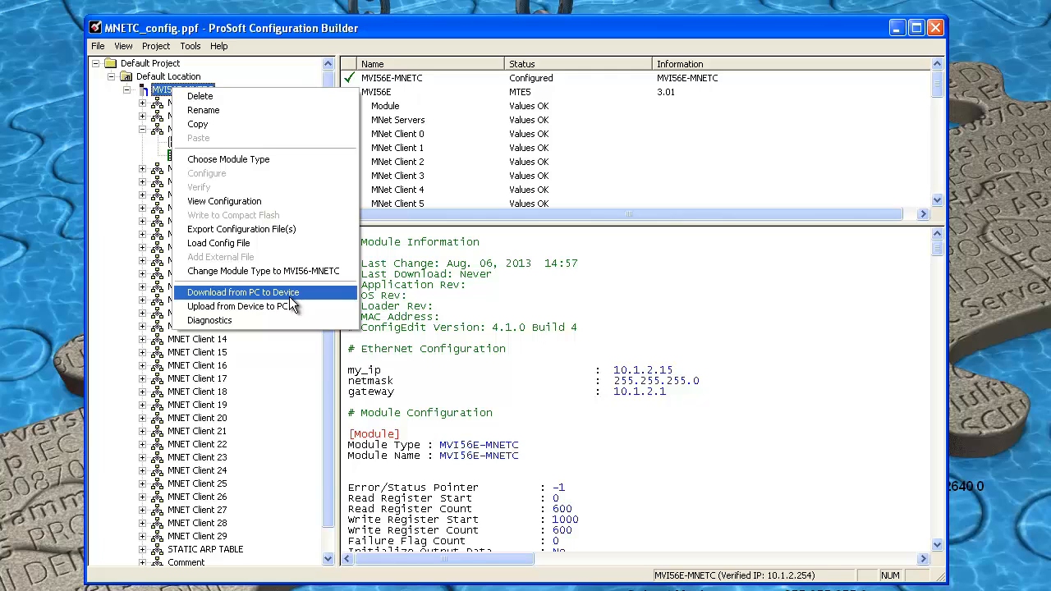
pyautogui.click(246, 292)
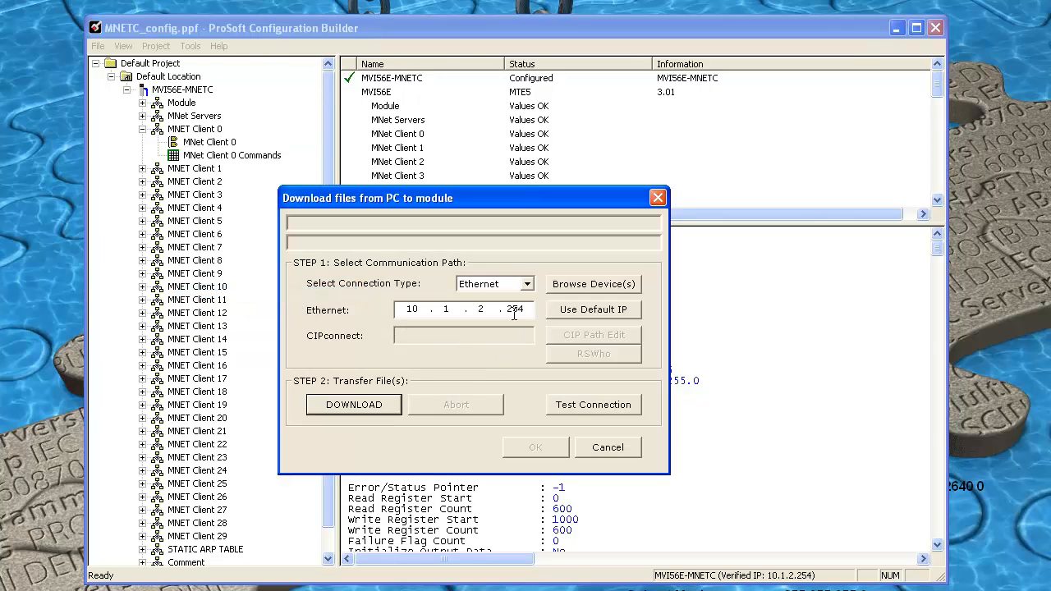
pyautogui.moveTo(507, 310); pyautogui.dragTo(539, 307)
pyautogui.click(532, 308)
pyautogui.click(577, 405)
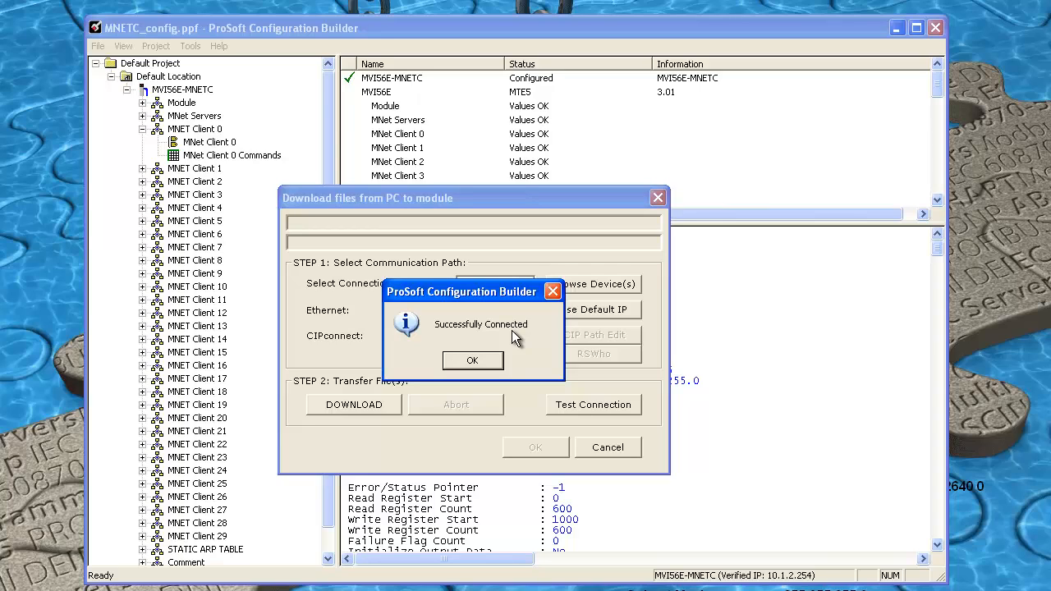
pyautogui.click(495, 363)
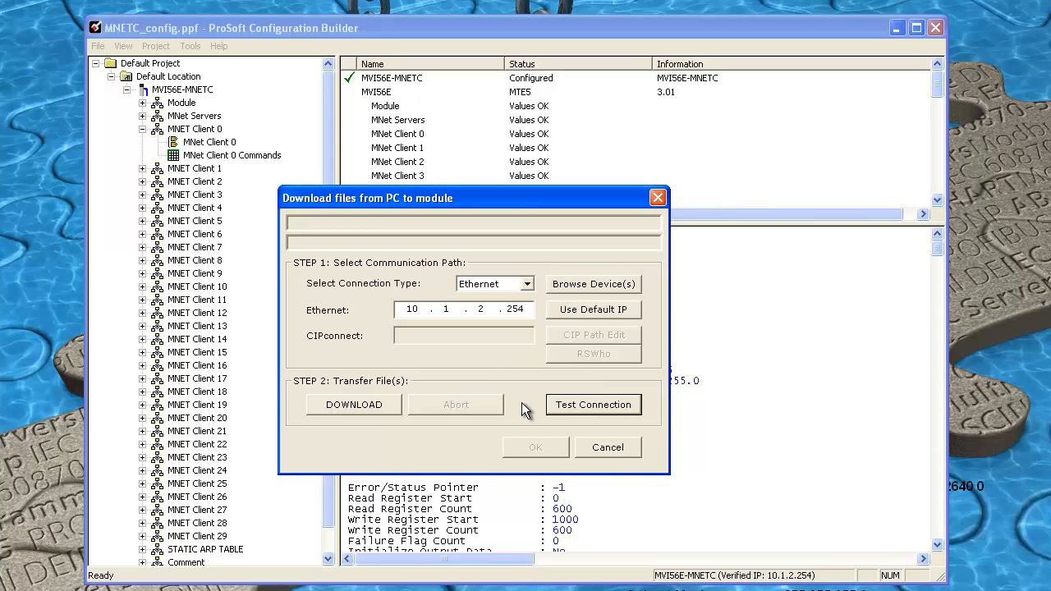
pyautogui.click(379, 404)
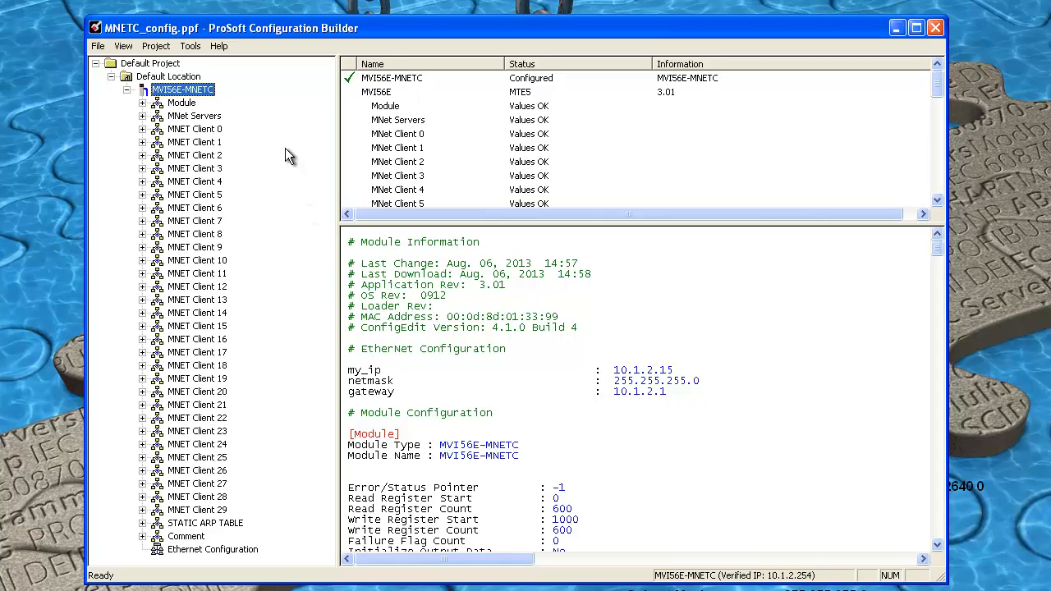
# Start another download to the MVI56E-MNETC module, select 1756 ENBT as the connection type, and open the CIPconnect Path Editor.
pyautogui.rightClick(170, 89)
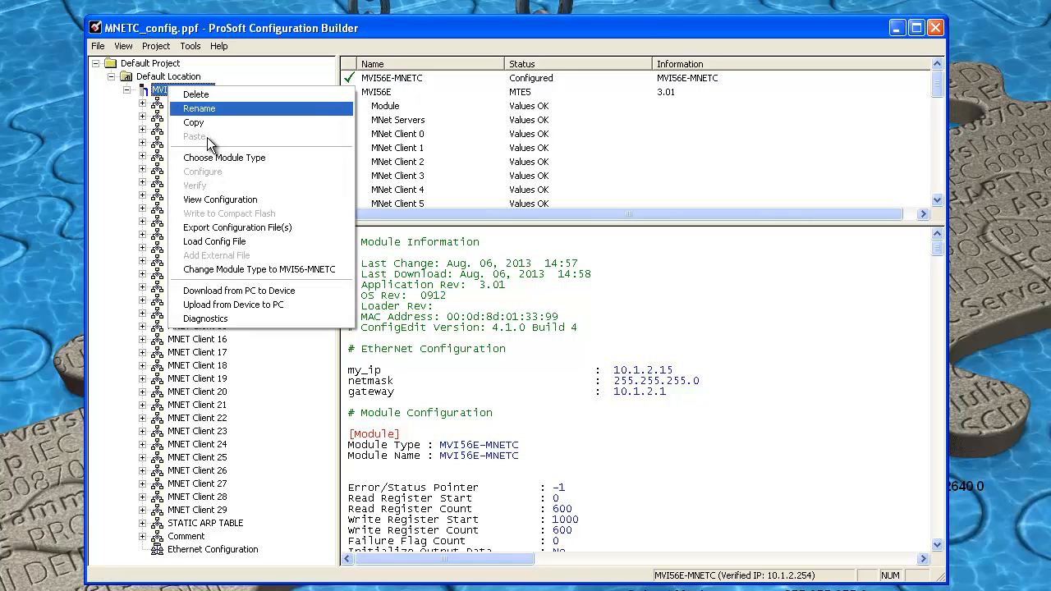
pyautogui.click(264, 292)
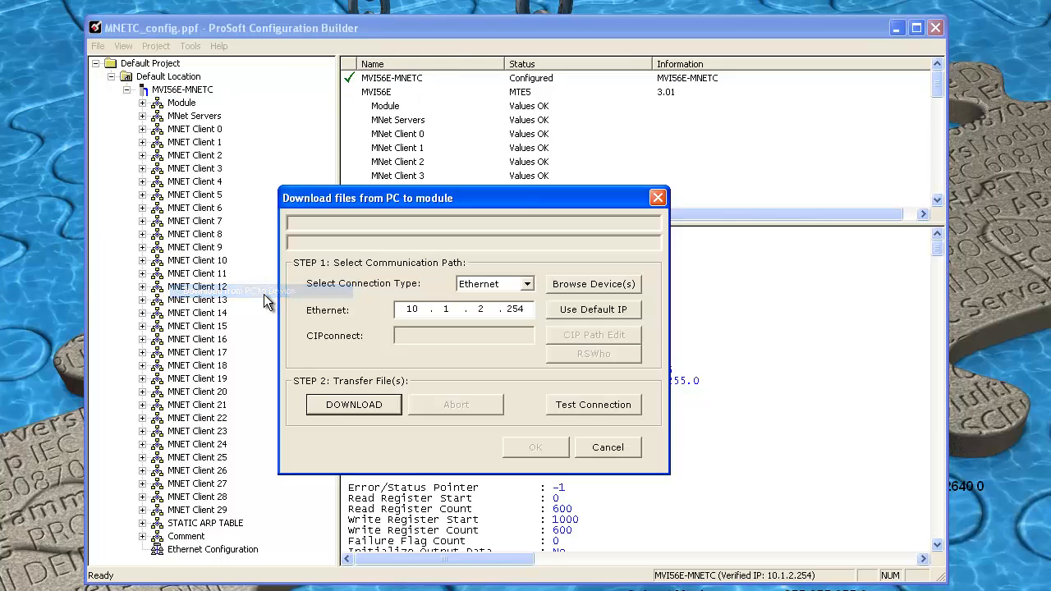
pyautogui.click(528, 284)
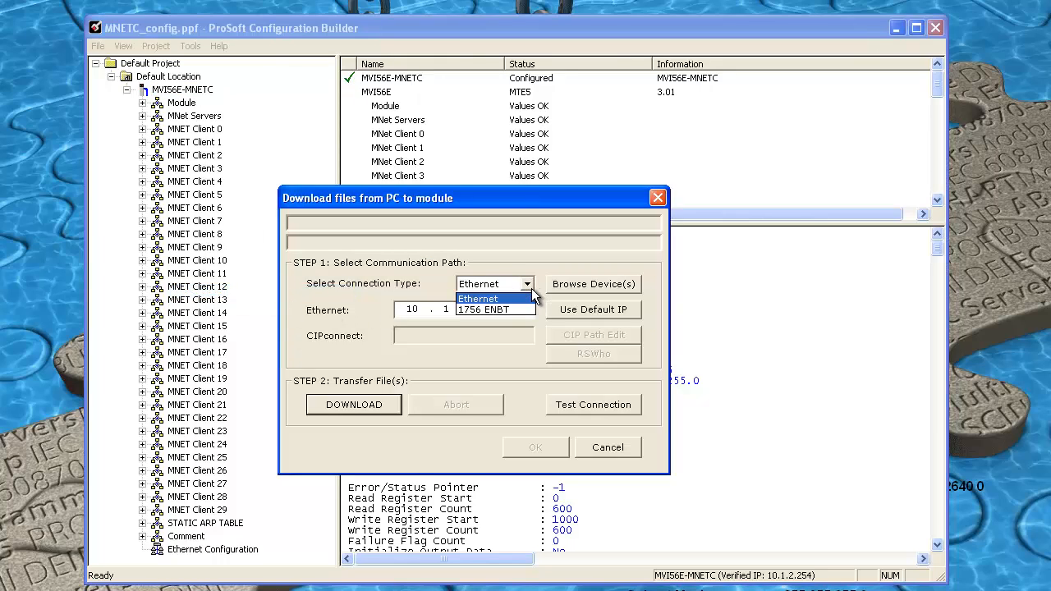
pyautogui.click(504, 314)
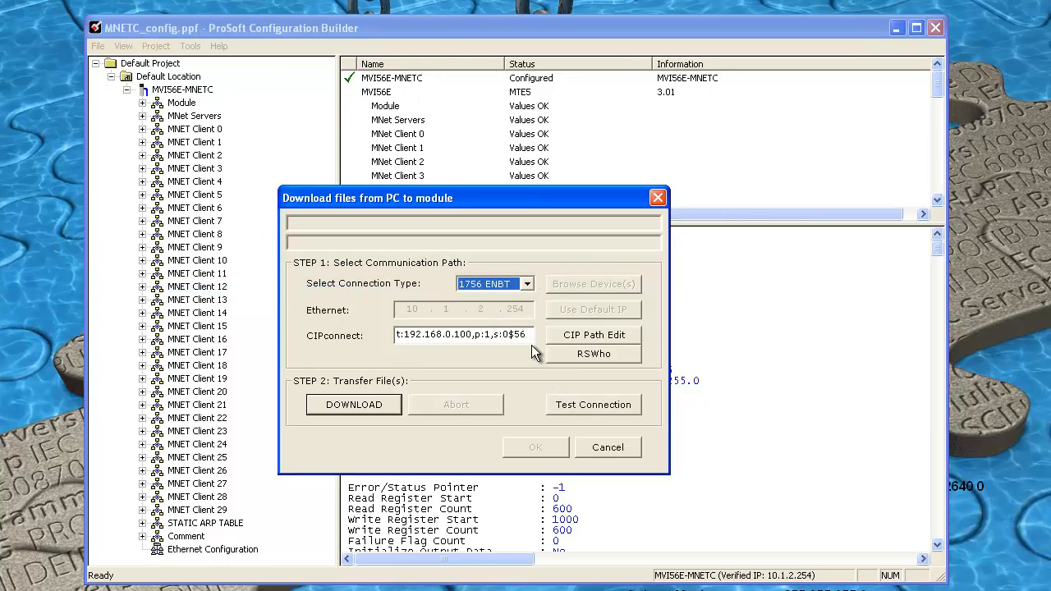
pyautogui.click(594, 339)
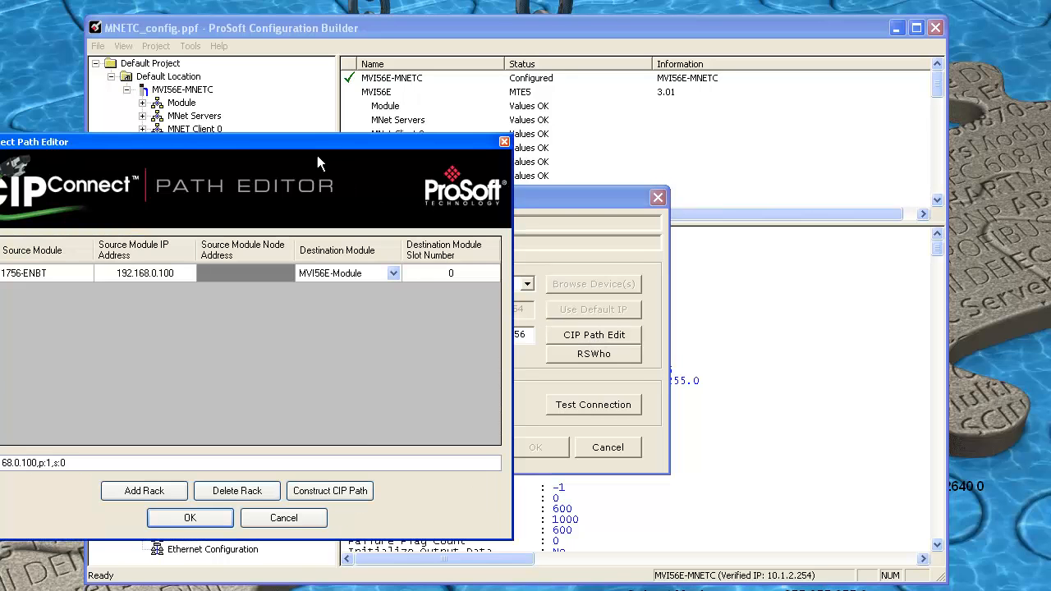
pyautogui.moveTo(312, 142); pyautogui.dragTo(582, 132)
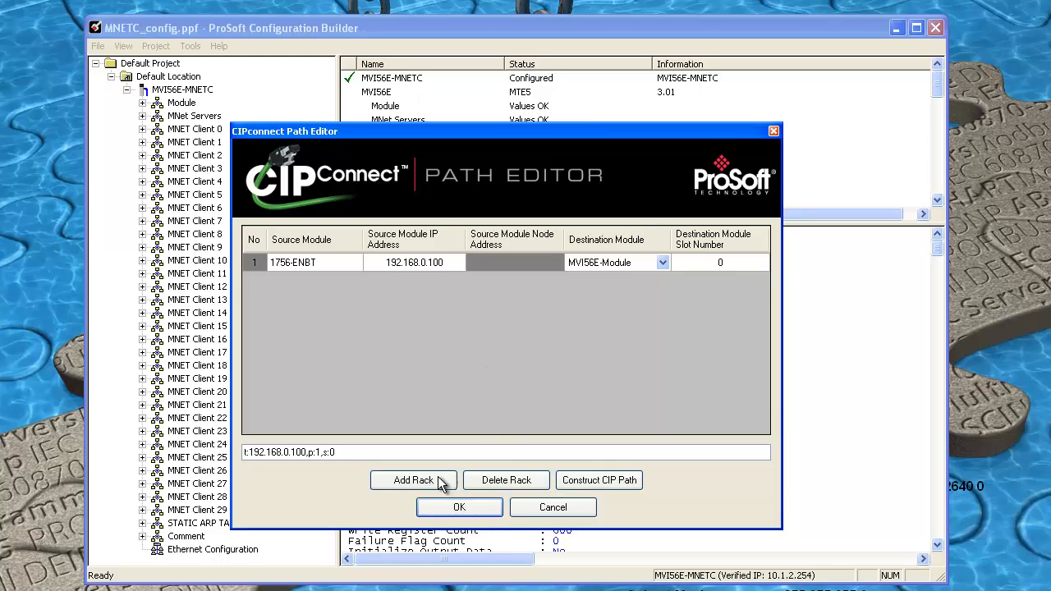
# Set the 1756-ENBT source IP address to 10.1.2.115 and the destination slot to 2, then construct and accept the CIP path.
pyautogui.click(406, 483)
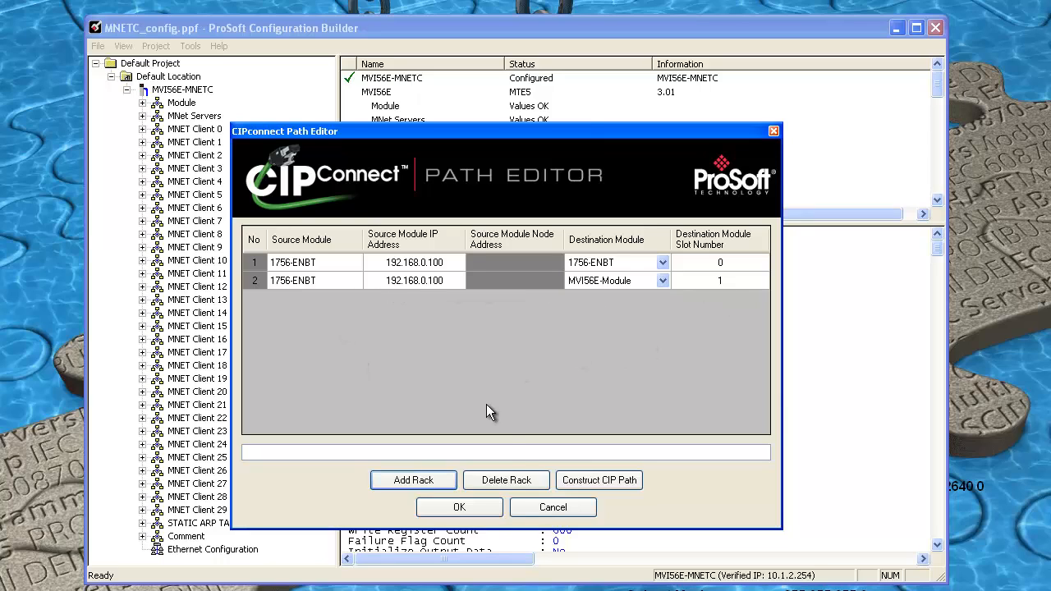
pyautogui.click(519, 484)
pyautogui.click(374, 259)
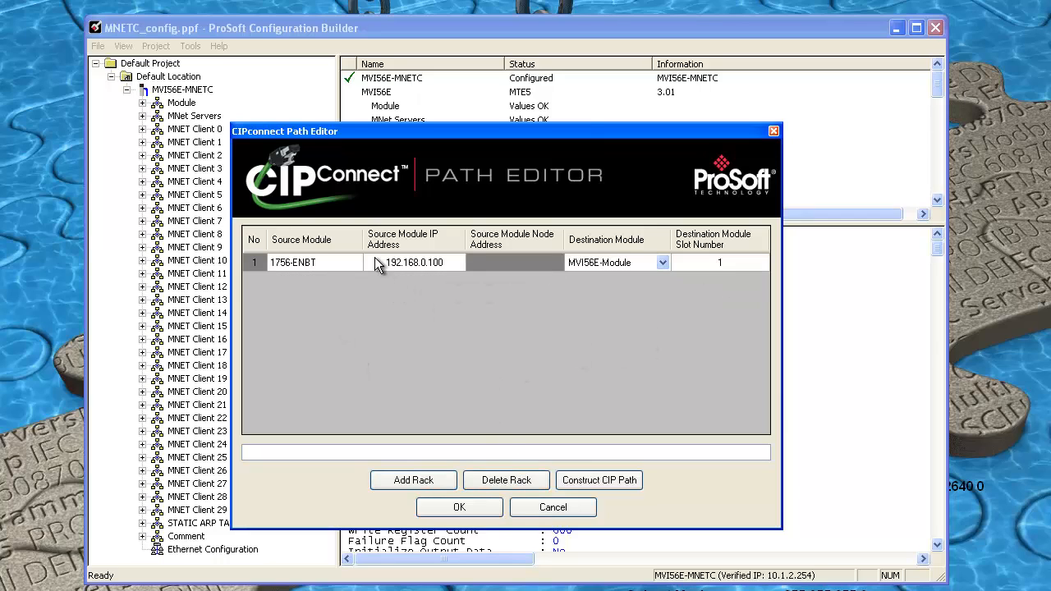
pyautogui.click(386, 263)
pyautogui.write('10.1.2.115')
pyautogui.click(731, 262)
pyautogui.write('2')
pyautogui.click(598, 484)
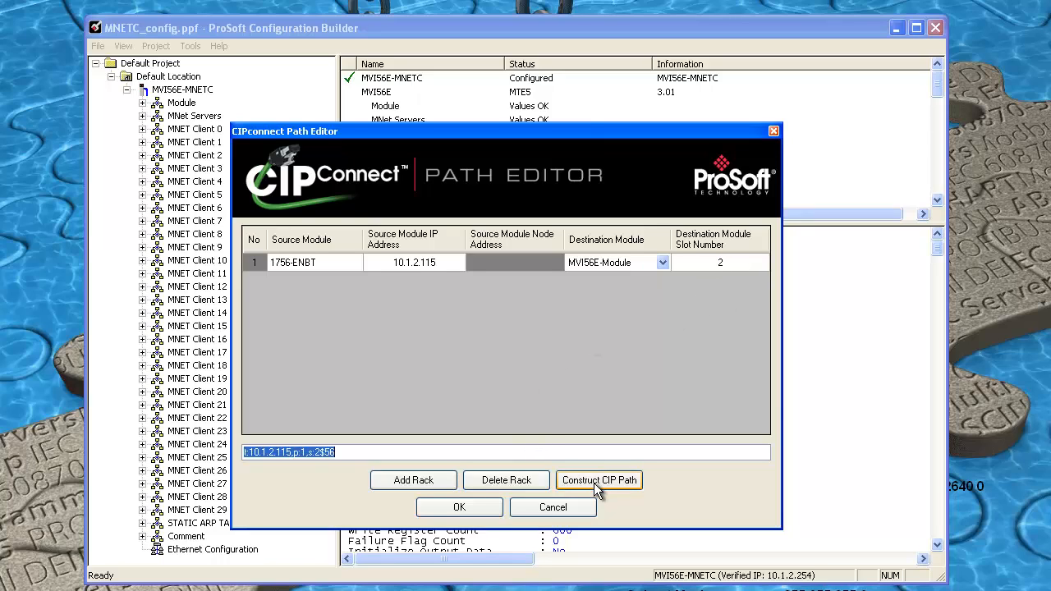
pyautogui.click(471, 509)
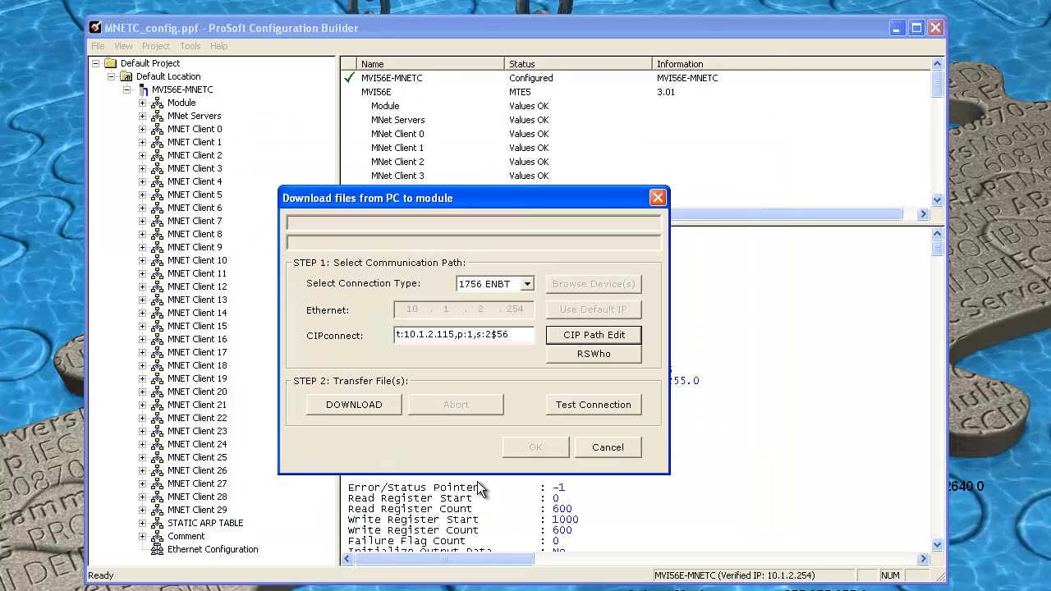
# Test the 1756 ENBT connection, download the configuration to the module over it, and close the finished transfer.
pyautogui.click(587, 407)
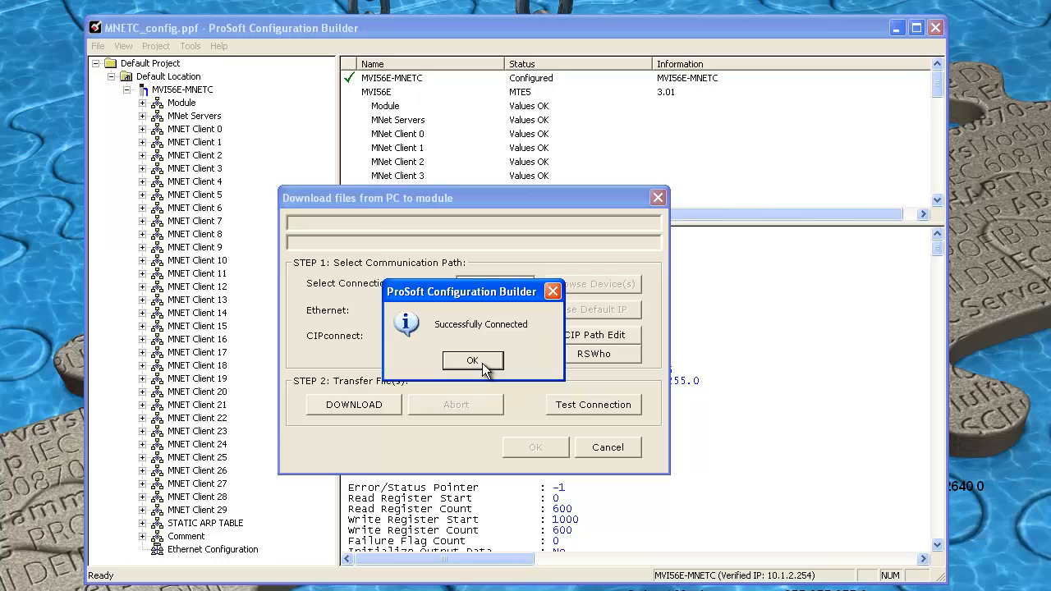
pyautogui.click(473, 361)
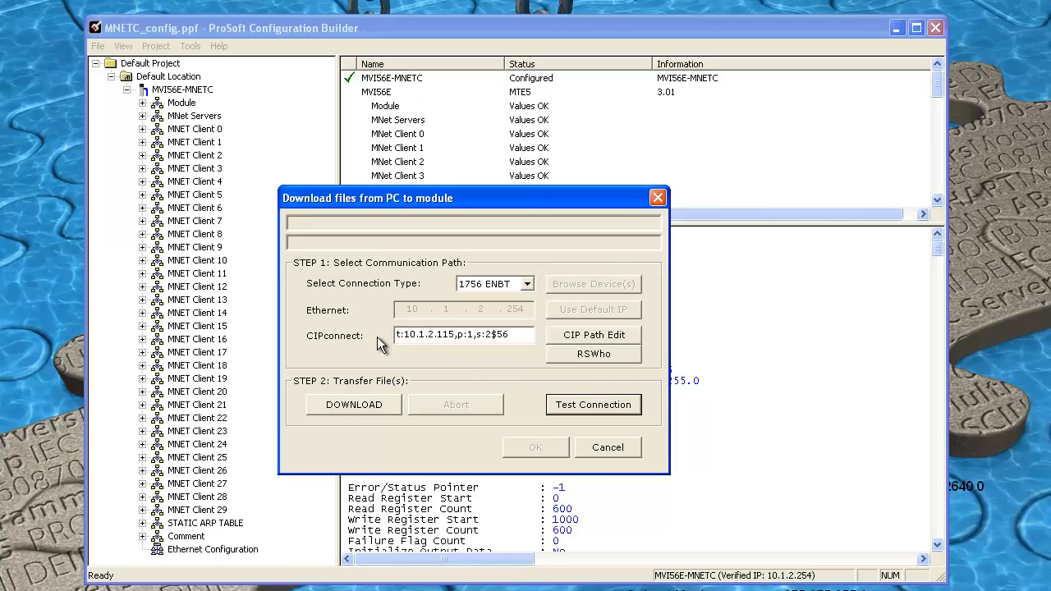
pyautogui.click(369, 404)
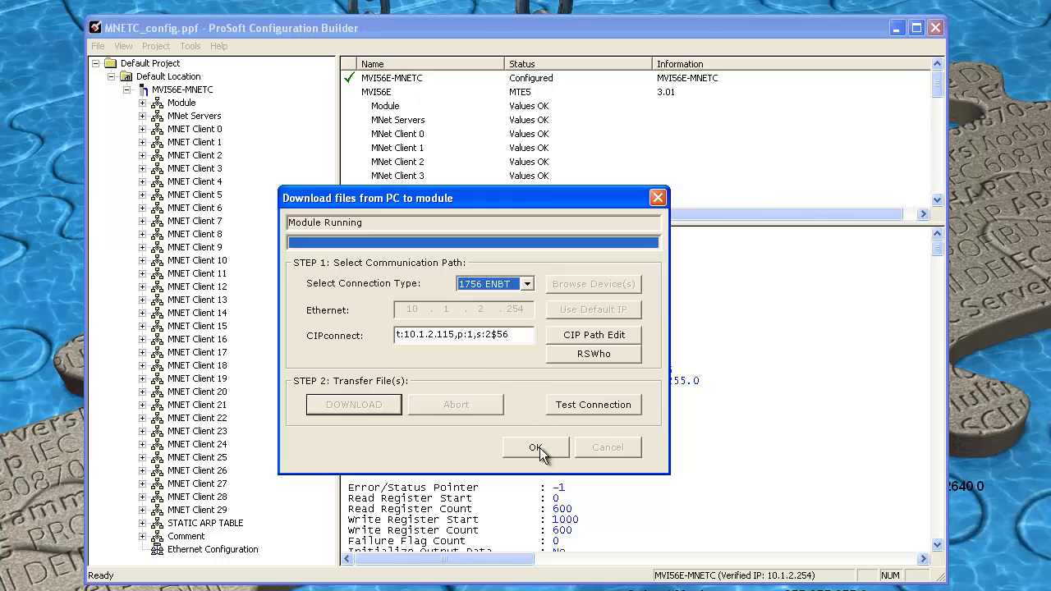
pyautogui.click(534, 448)
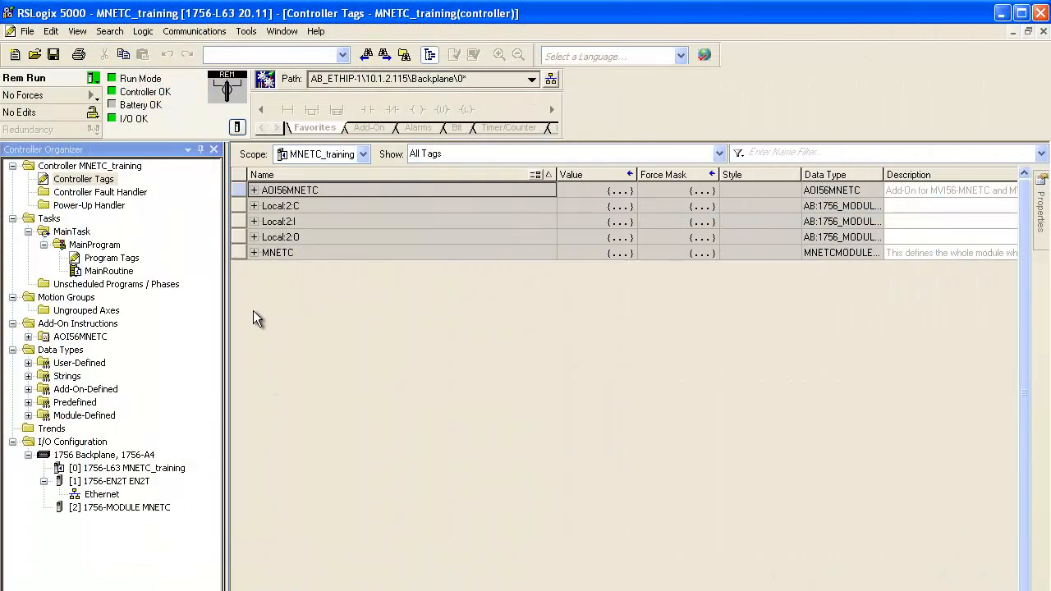
# Switch to RSLogix 5000 and select the MNETC tag in the controller tags.
pyautogui.click(255, 253)
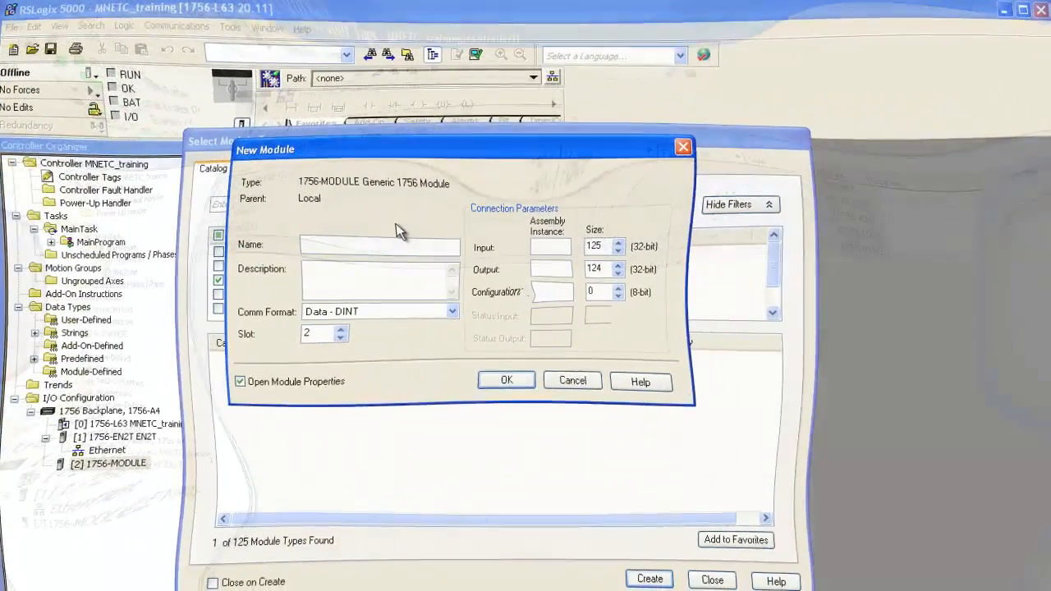
# Name the new generic 1756 module MNETC and go to its description field.
pyautogui.write('MN')
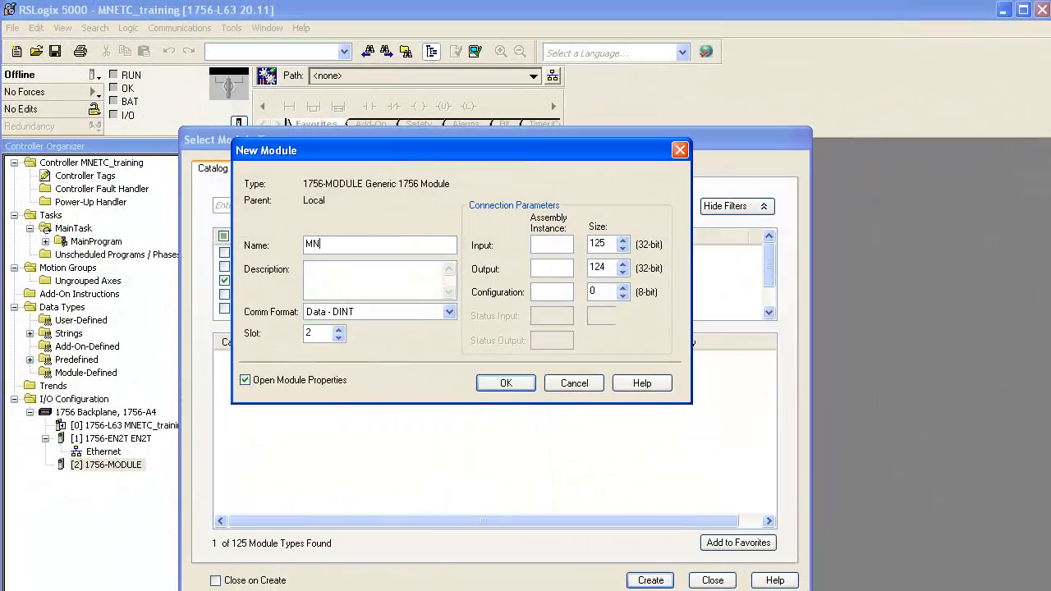
pyautogui.write('ETC')
pyautogui.click(395, 276)
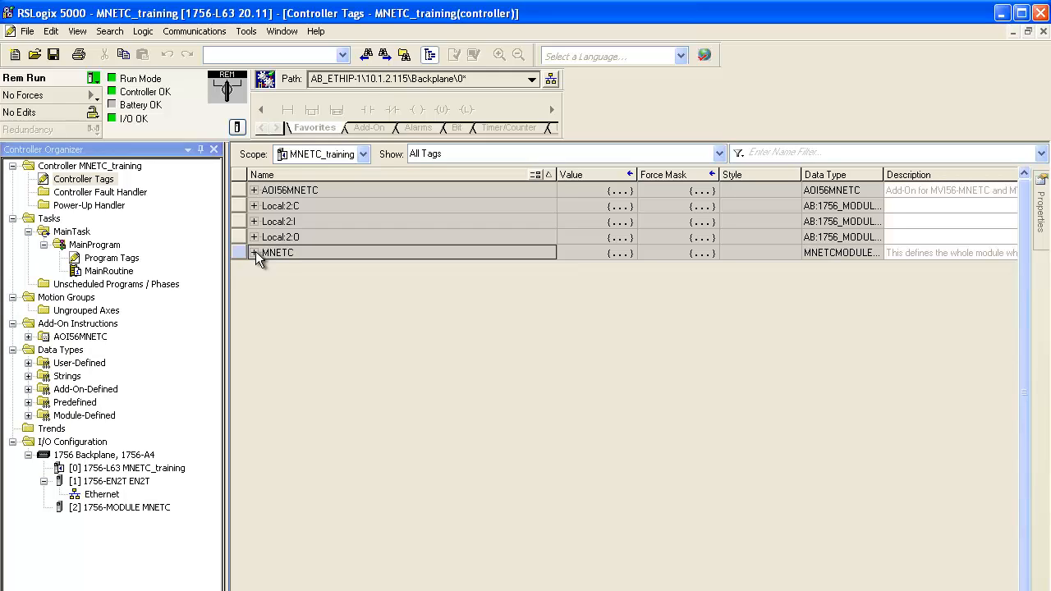
# Expand MNETC.DATA in the controller tags, examine the ReadData array values, and collapse the array again.
pyautogui.click(255, 252)
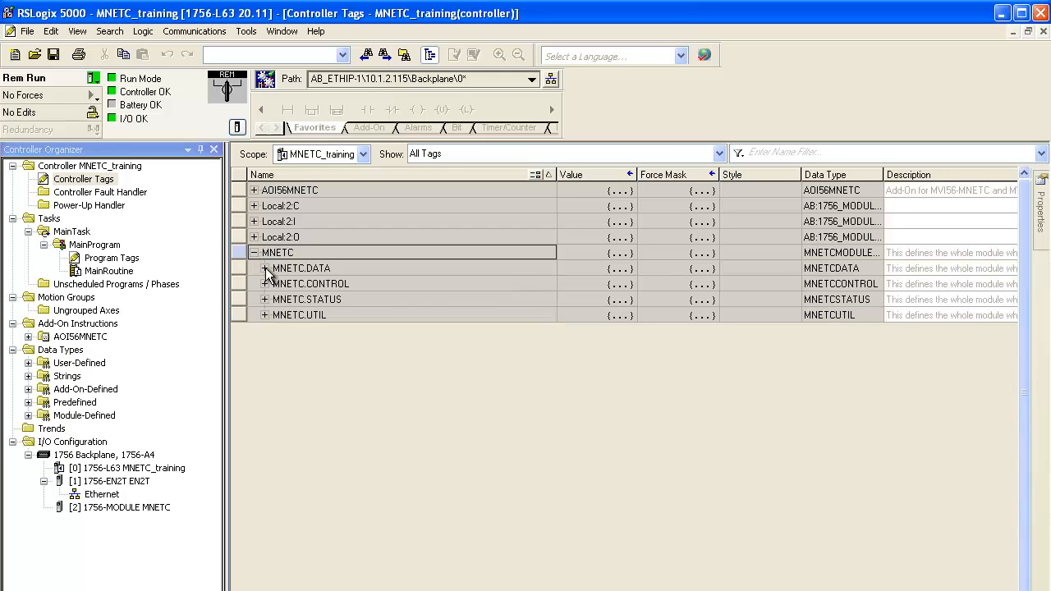
pyautogui.click(264, 269)
pyautogui.click(277, 285)
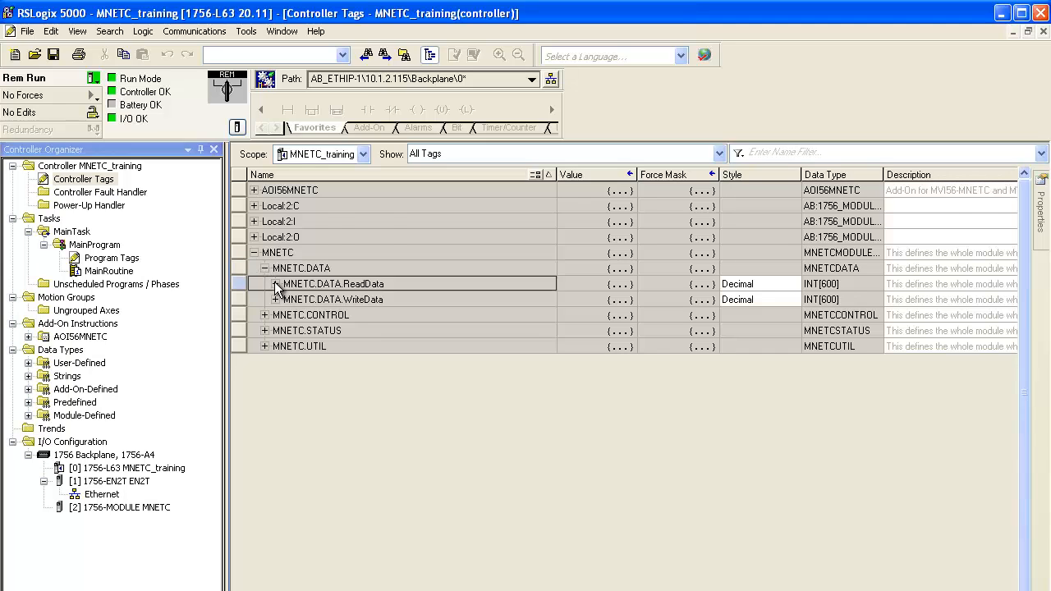
pyautogui.click(276, 284)
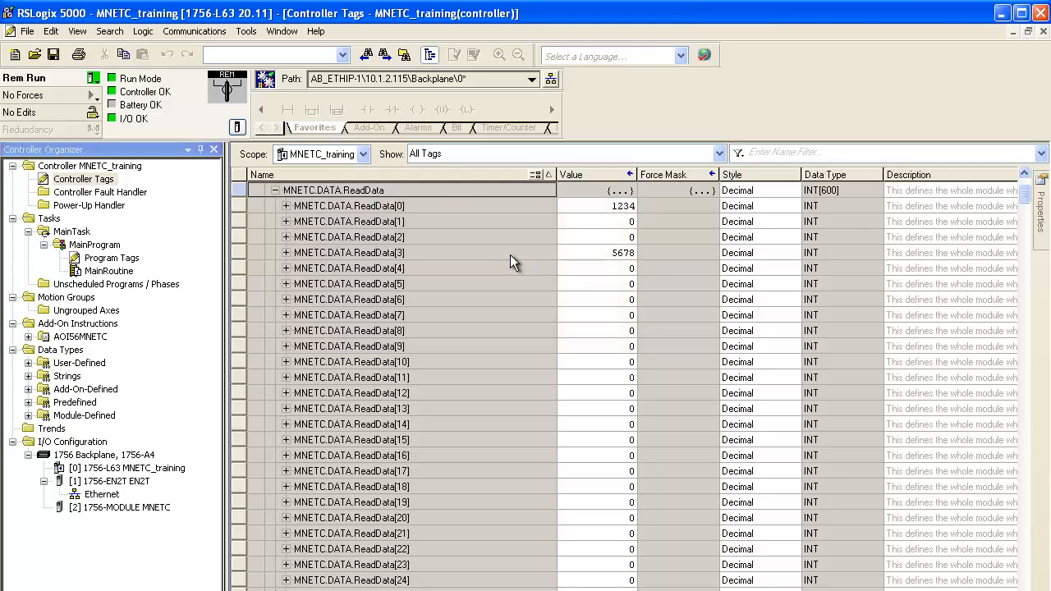
pyautogui.click(275, 189)
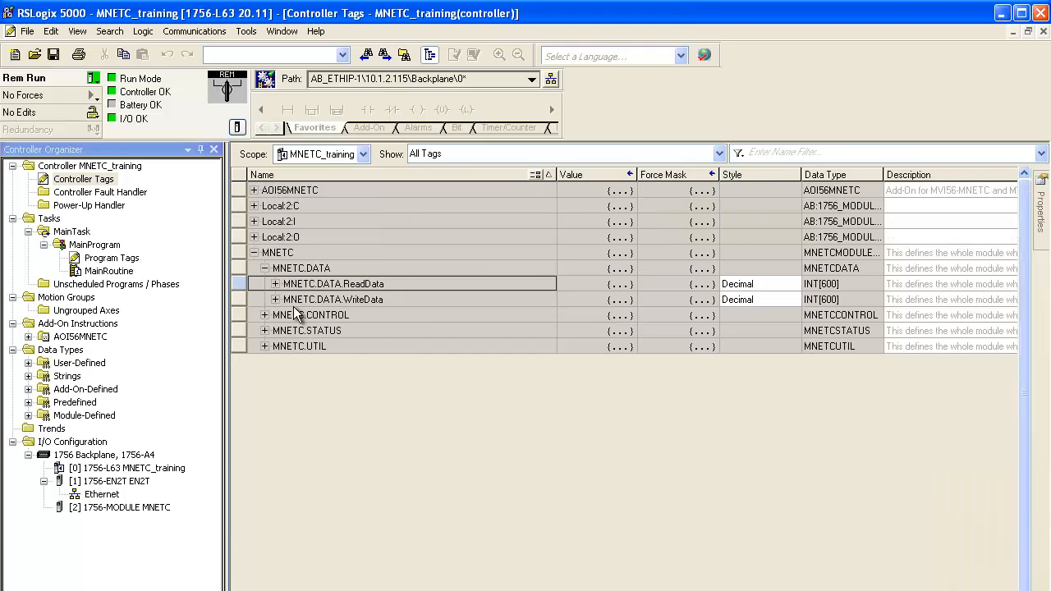
# In the MNETC.DATA.WriteData array, set element 0 to 4567, element 2 to 258 and element 4 to 95.
pyautogui.click(275, 299)
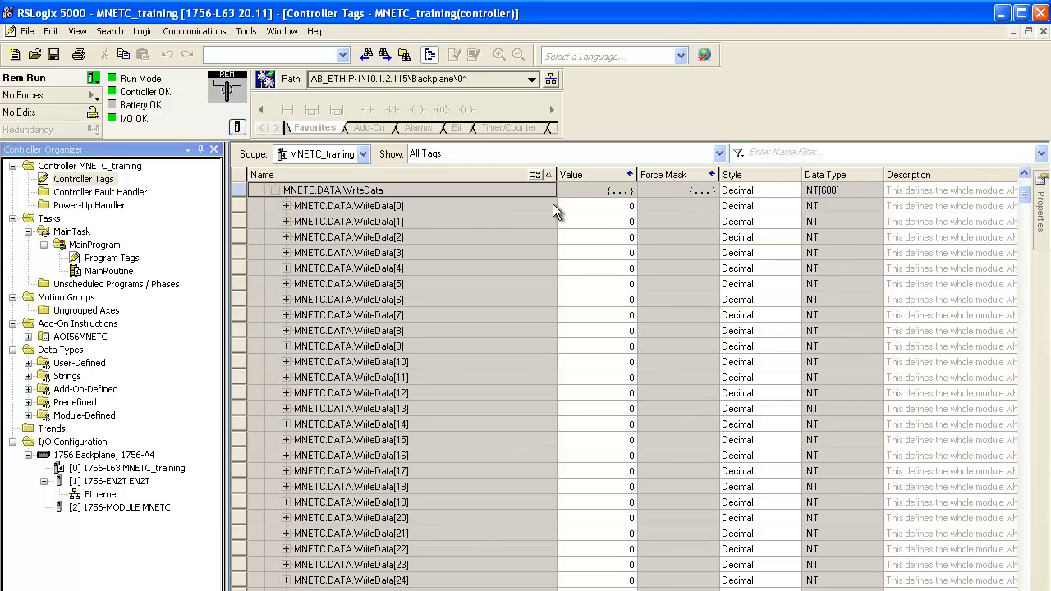
pyautogui.click(617, 206)
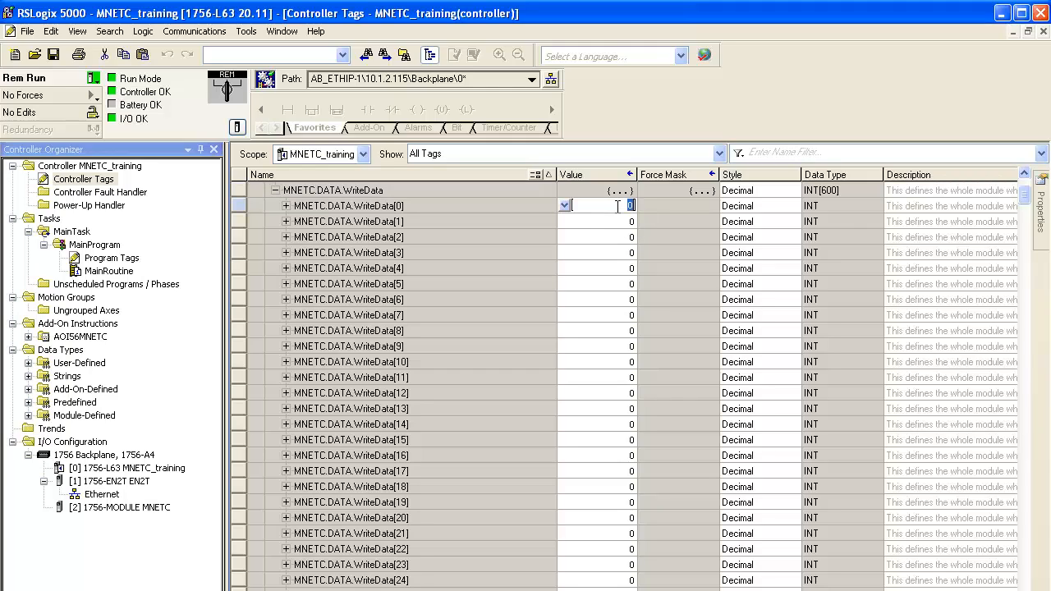
pyautogui.write('4567')
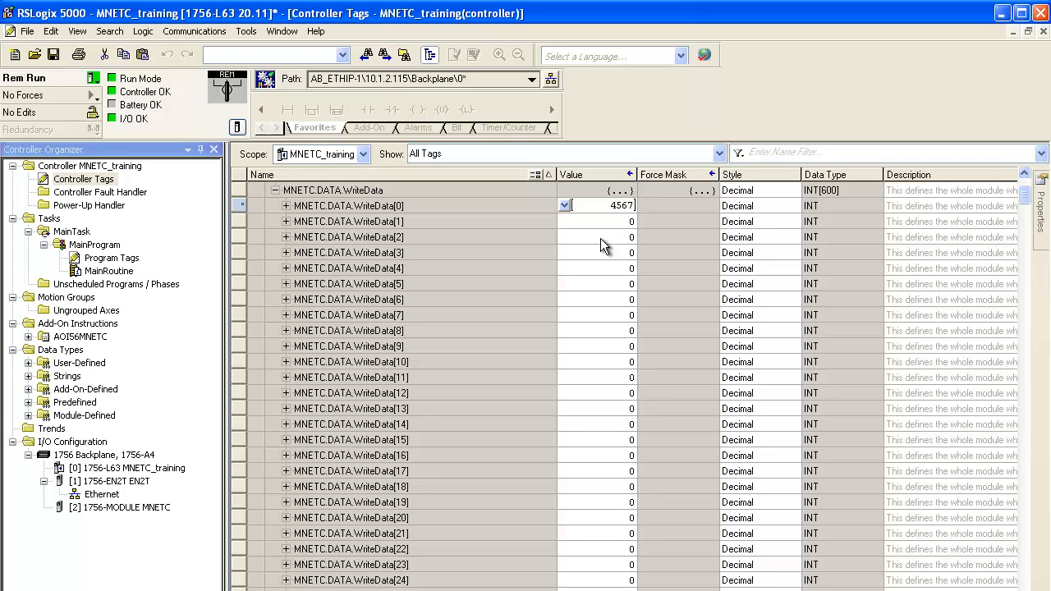
pyautogui.click(601, 237)
pyautogui.write('258')
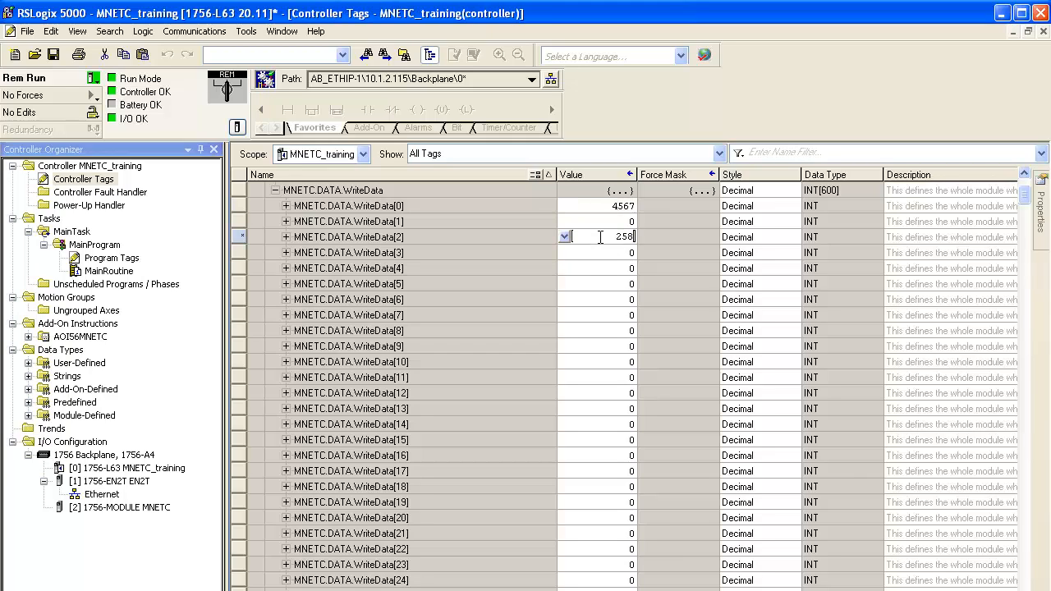
pyautogui.click(624, 268)
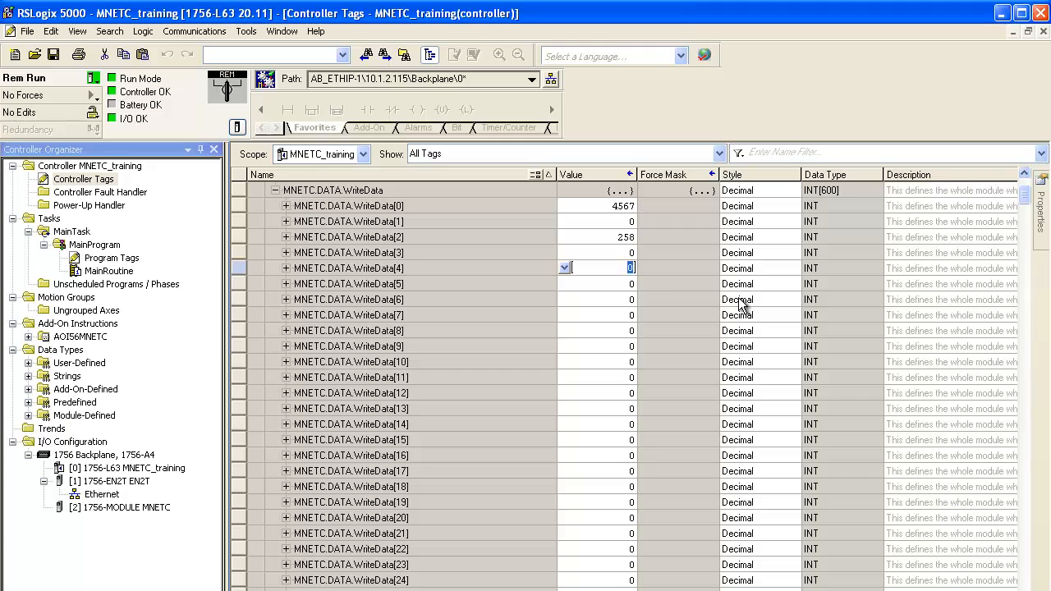
pyautogui.write('95')
pyautogui.click(636, 299)
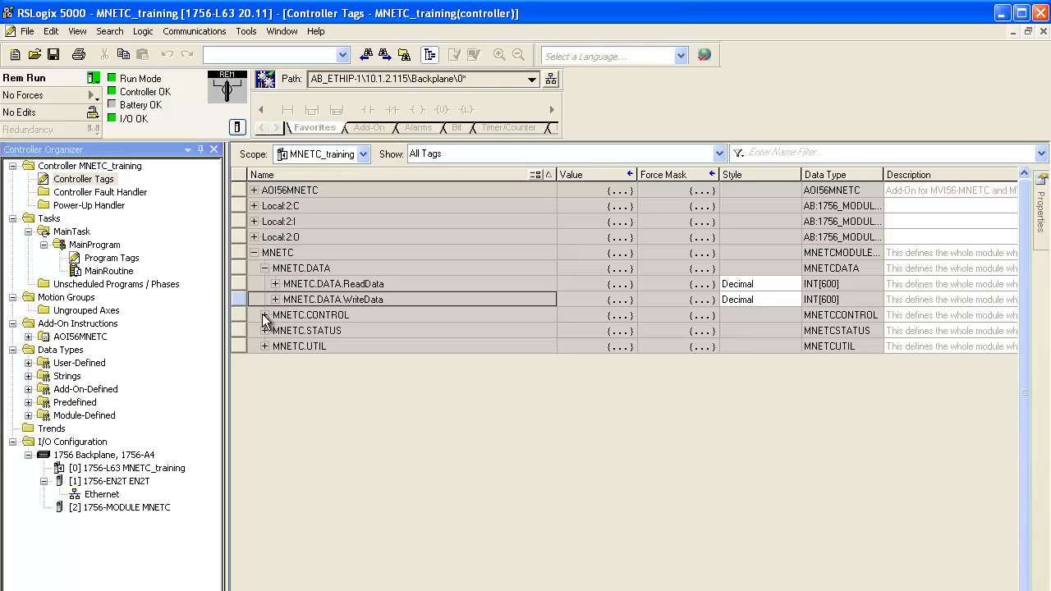
# Under MNETC.CONTROL, expand CmdControl.WriteCmdBits, examine the individual bits of element 0, and collapse that element again.
pyautogui.click(265, 315)
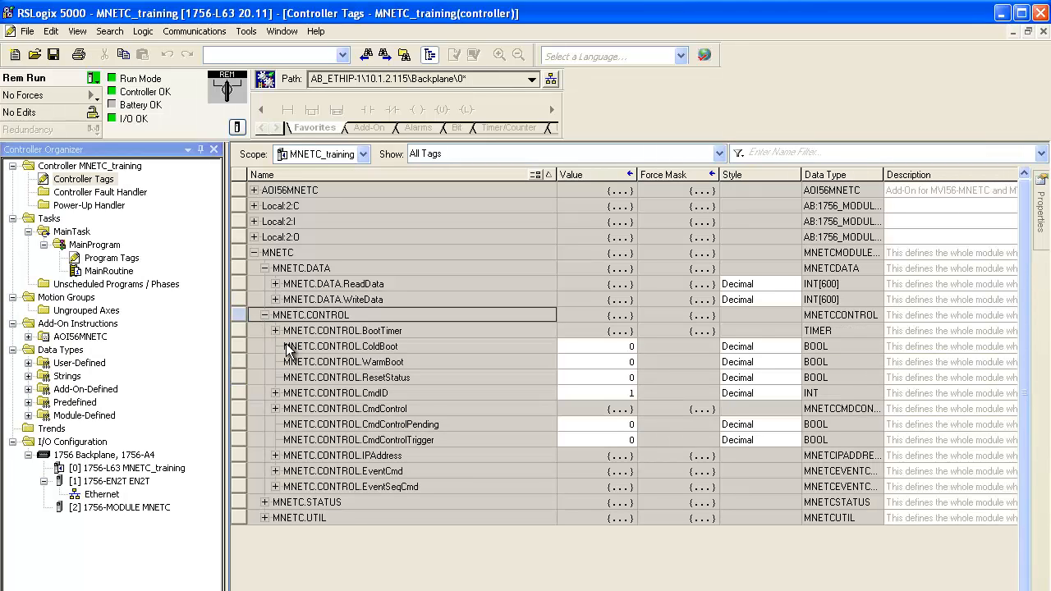
pyautogui.click(276, 409)
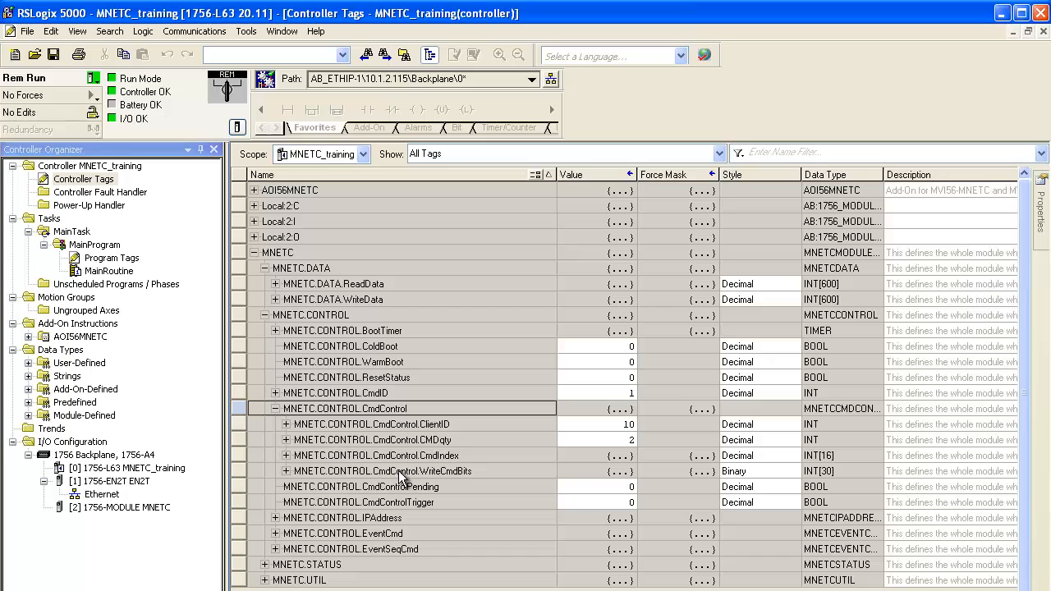
pyautogui.click(285, 471)
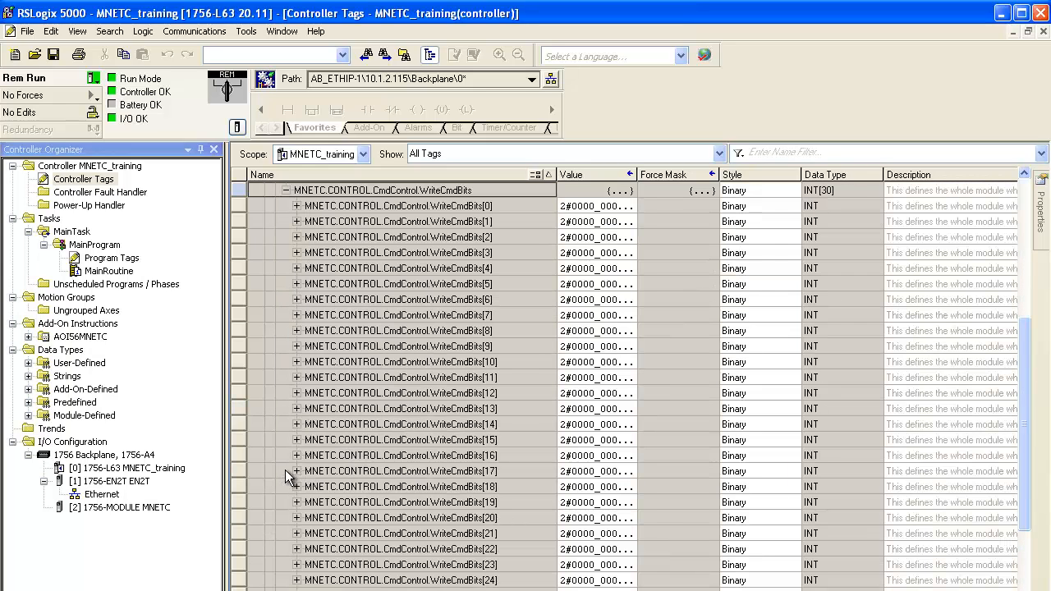
pyautogui.click(298, 208)
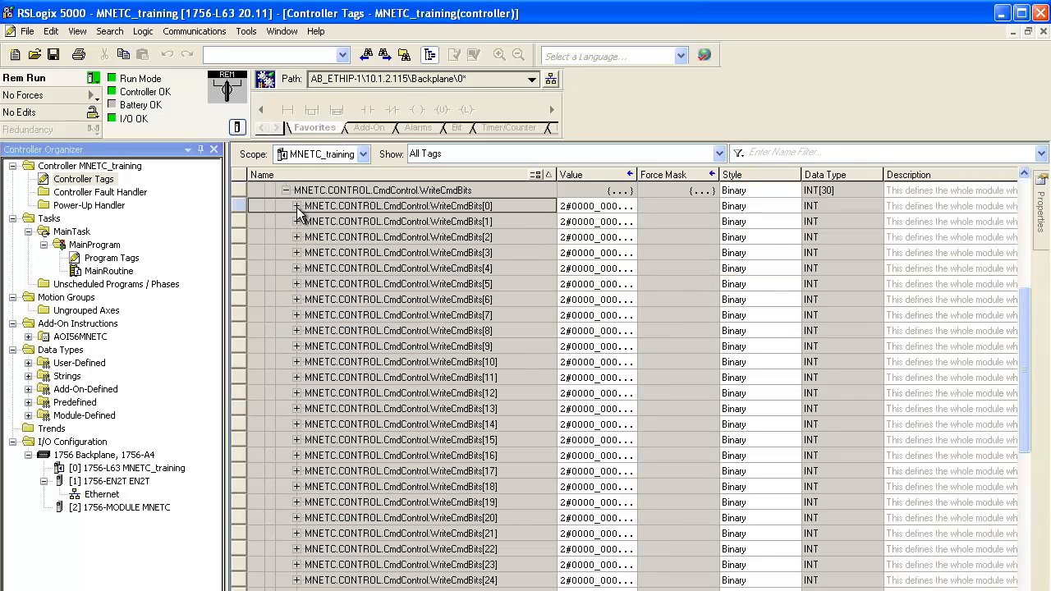
pyautogui.click(296, 206)
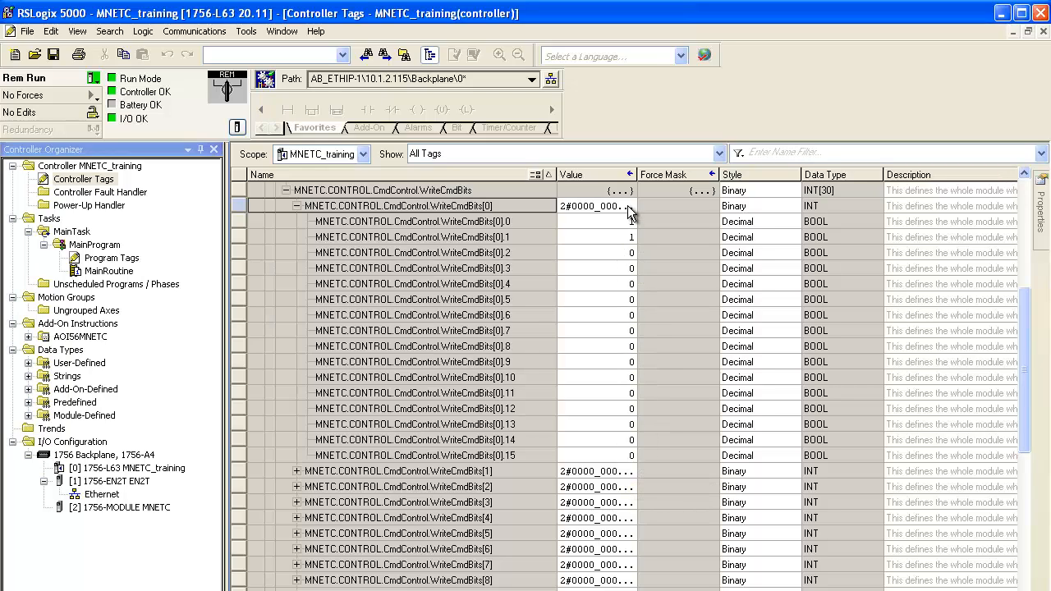
pyautogui.click(295, 205)
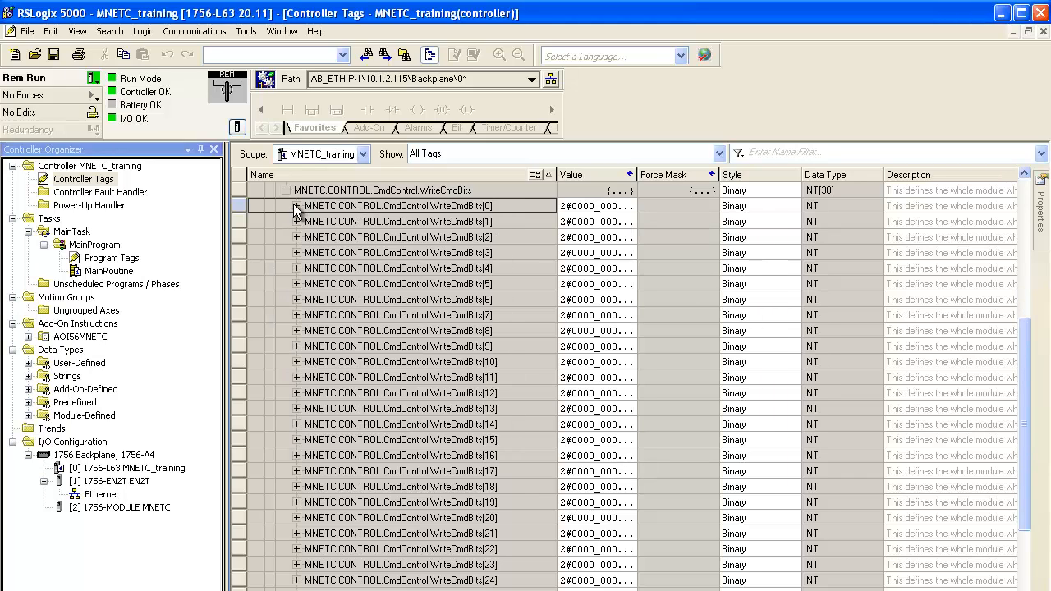
# Examine the individual bits of WriteCmdBits elements 2 and 10, collapsing each element after viewing it.
pyautogui.click(298, 238)
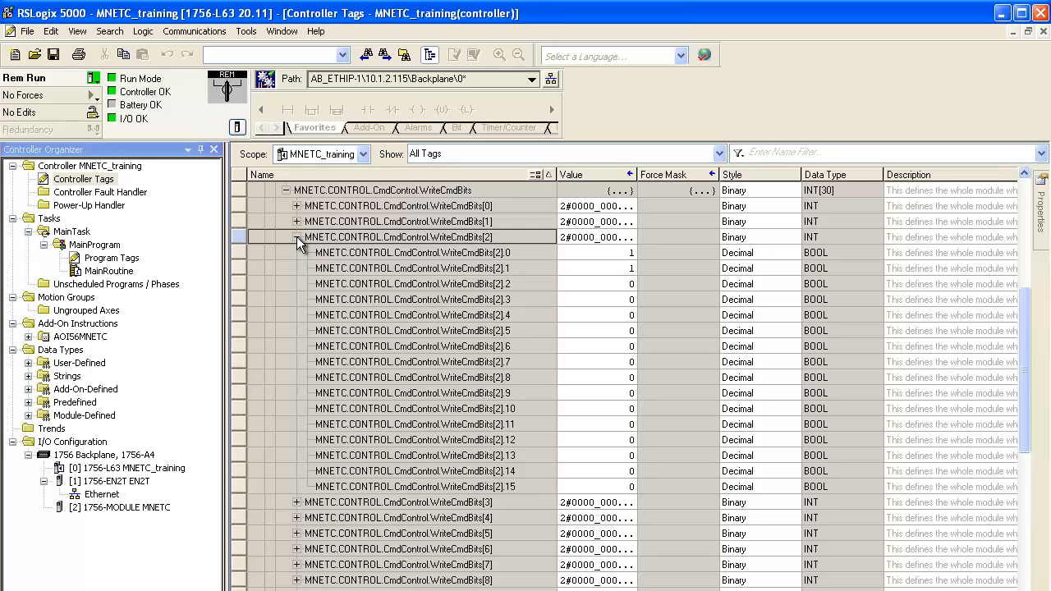
pyautogui.click(296, 236)
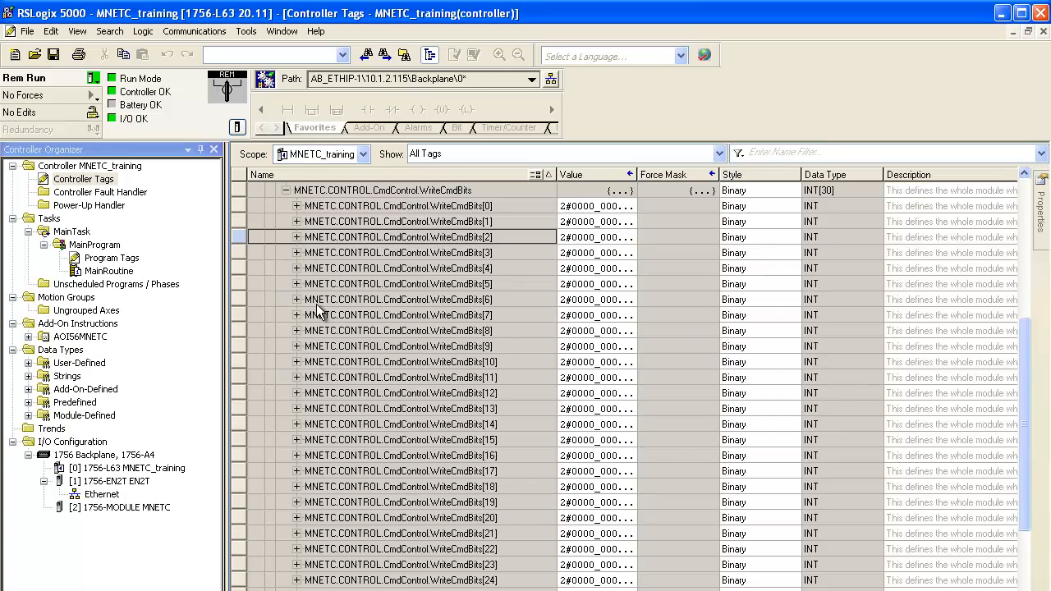
pyautogui.click(297, 362)
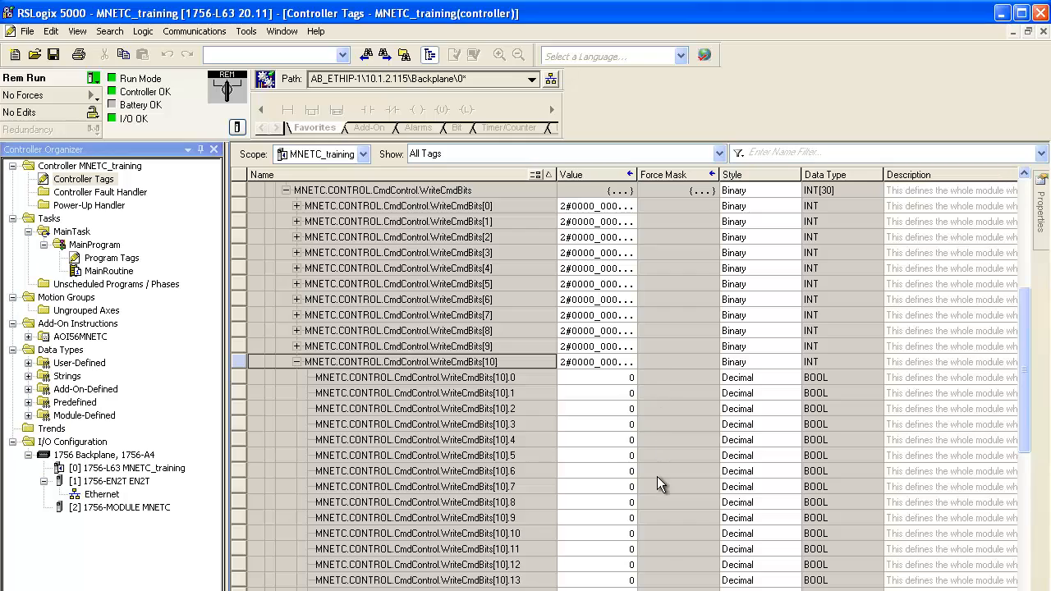
pyautogui.scroll(-2, 657, 509)
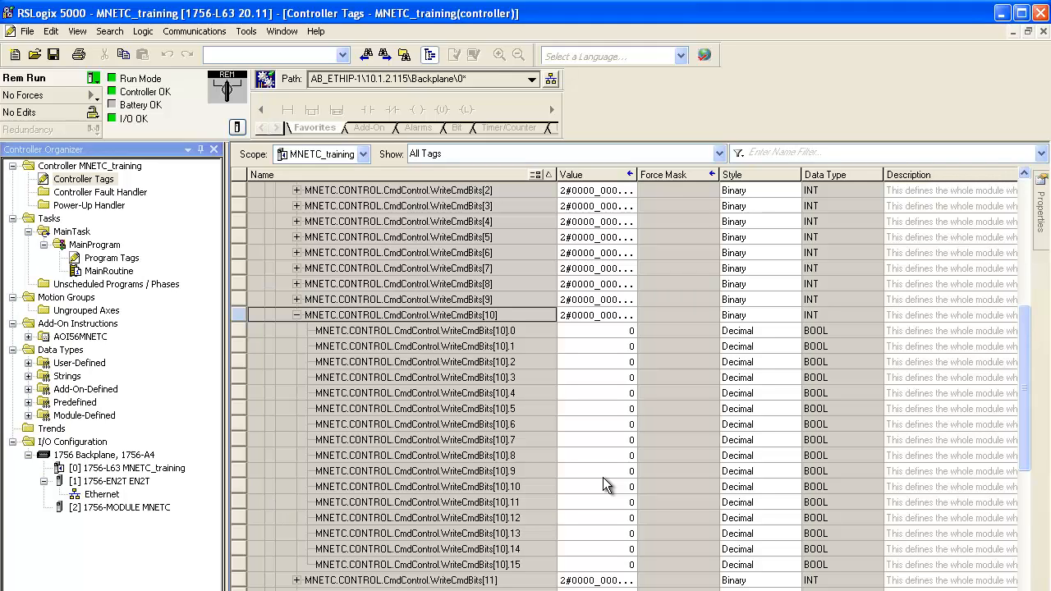
pyautogui.click(297, 316)
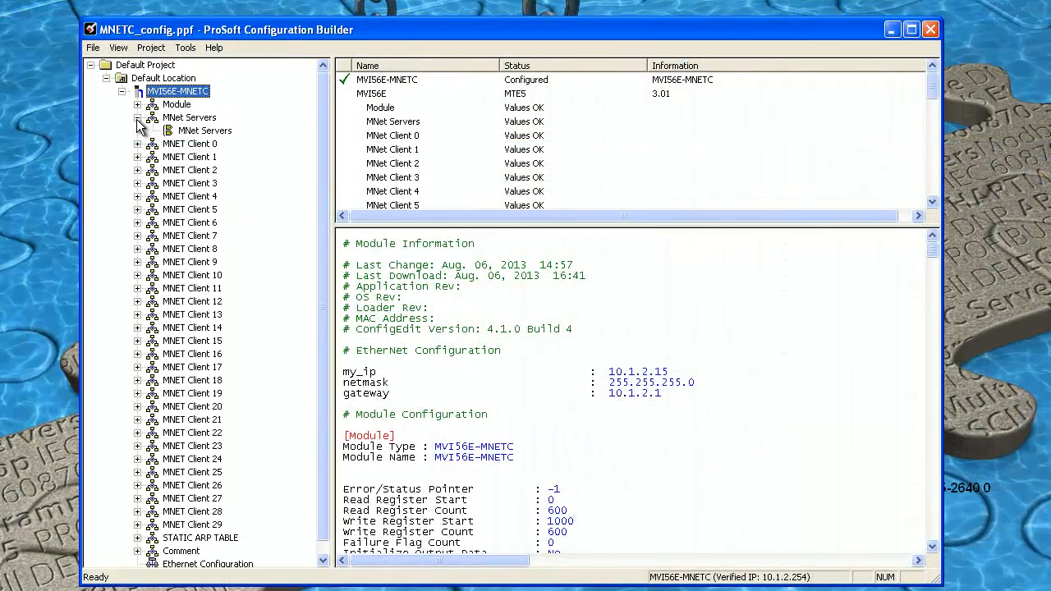
# Open the MNet Servers settings and examine the definitions of the output, bit input, holding register, word input and float parameters.
pyautogui.doubleClick(197, 133)
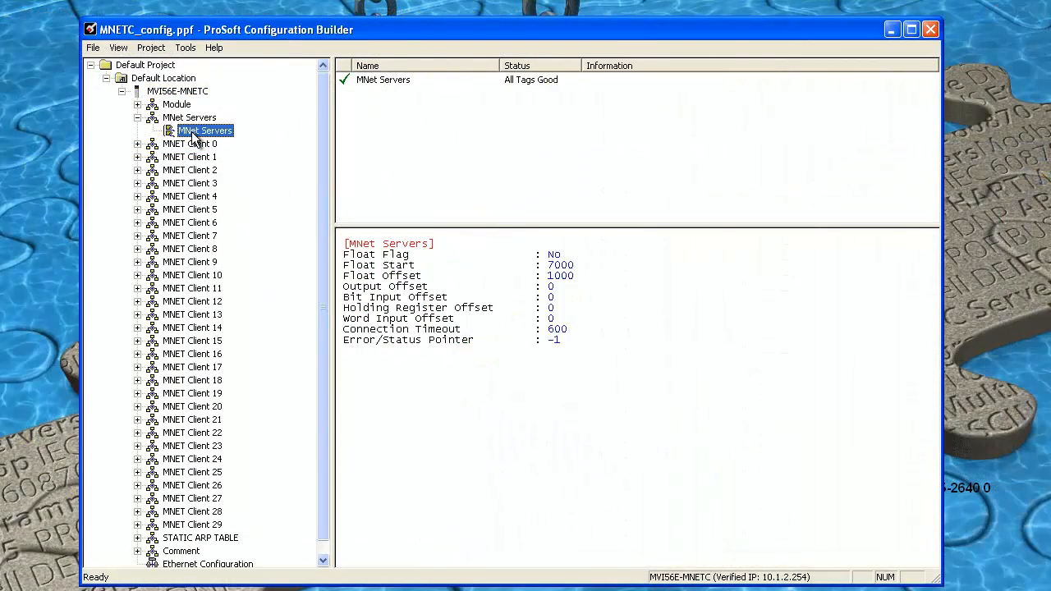
pyautogui.moveTo(432, 140); pyautogui.dragTo(388, 146)
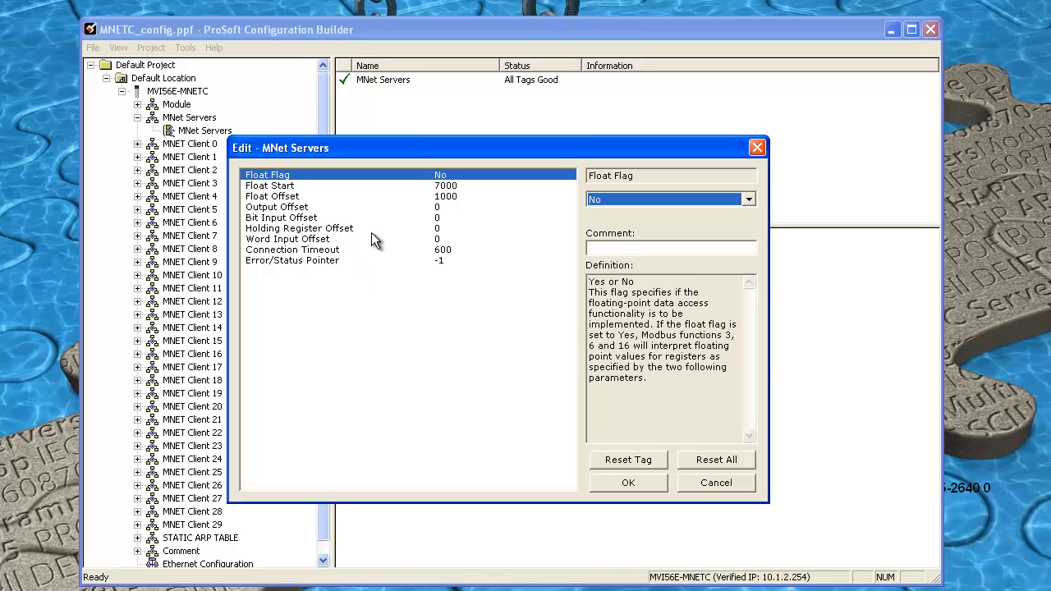
pyautogui.click(443, 207)
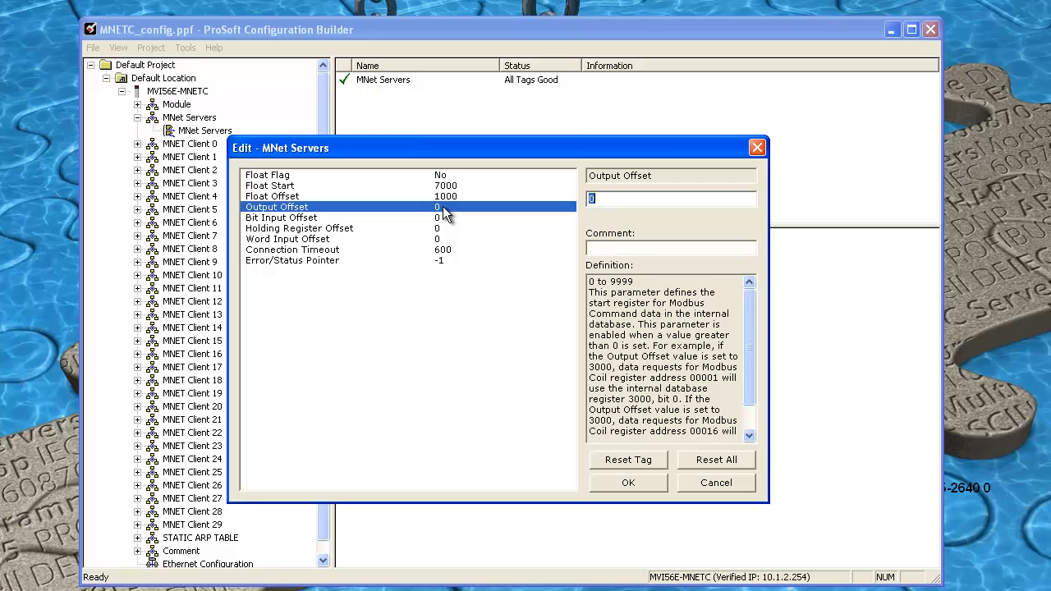
pyautogui.click(442, 218)
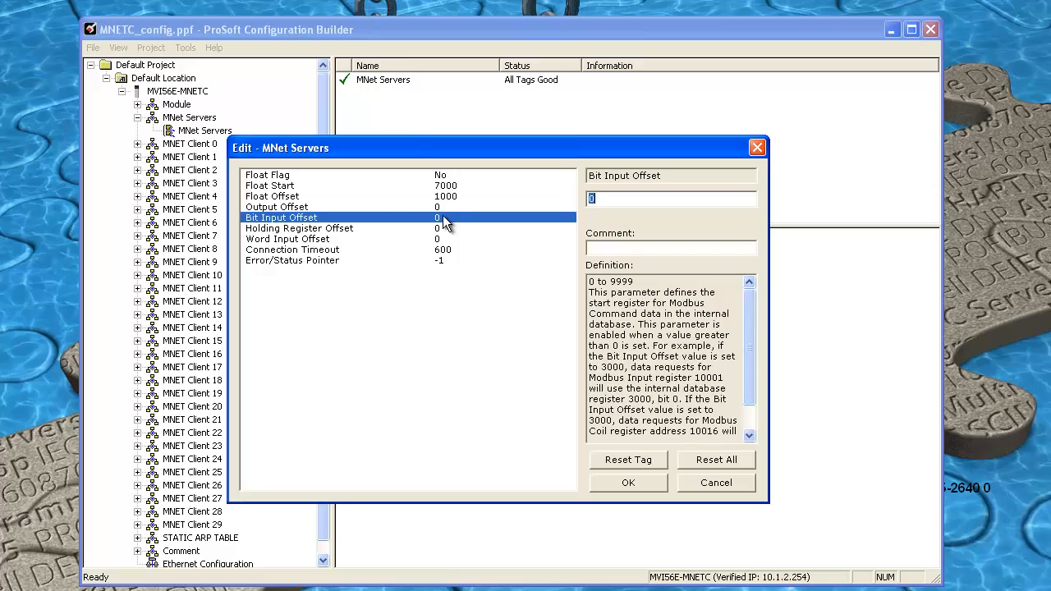
pyautogui.click(443, 229)
pyautogui.click(442, 239)
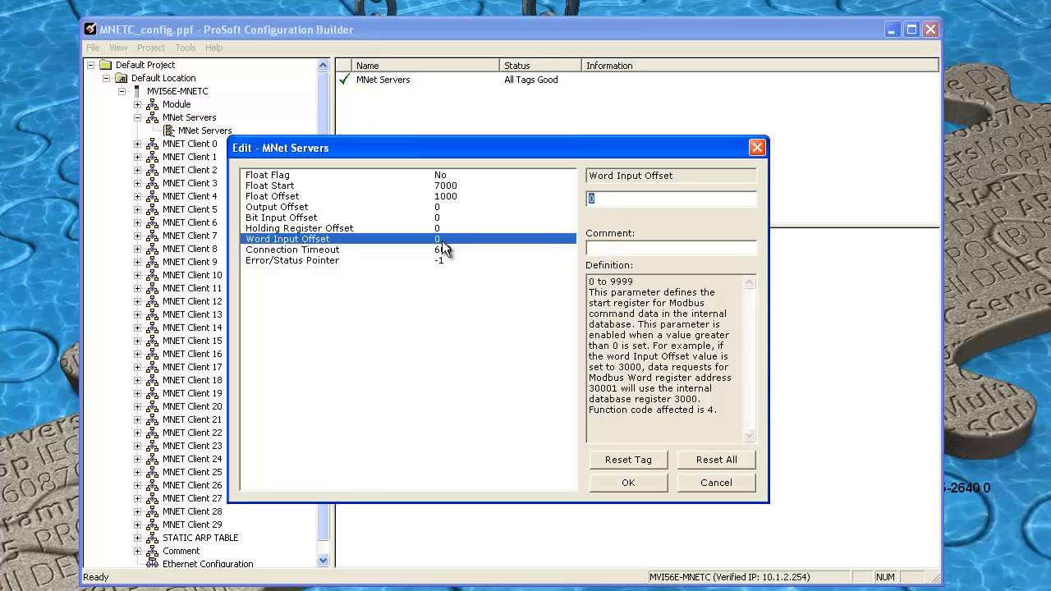
pyautogui.click(448, 187)
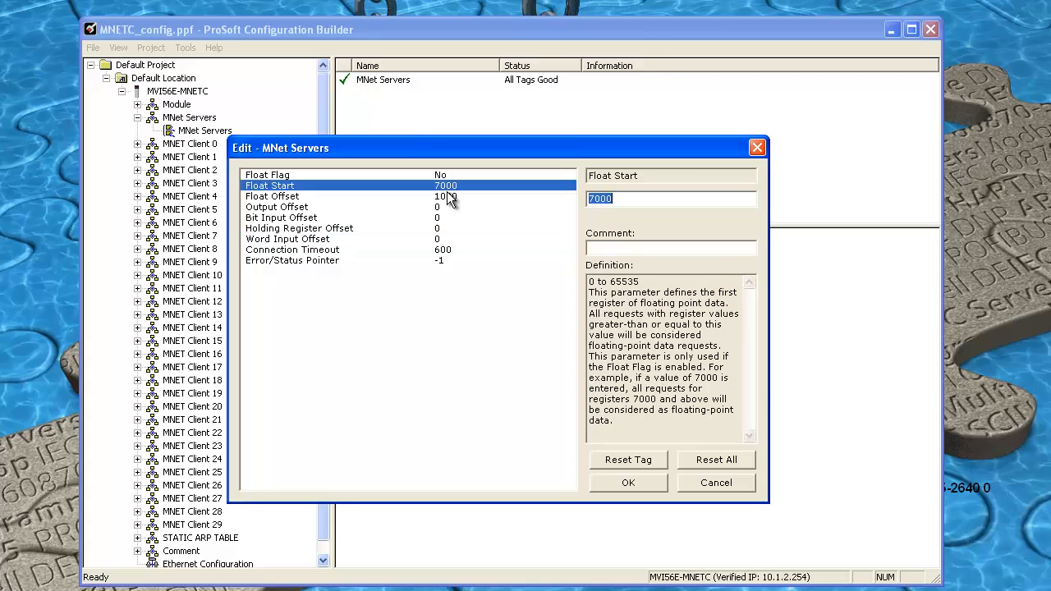
pyautogui.click(448, 197)
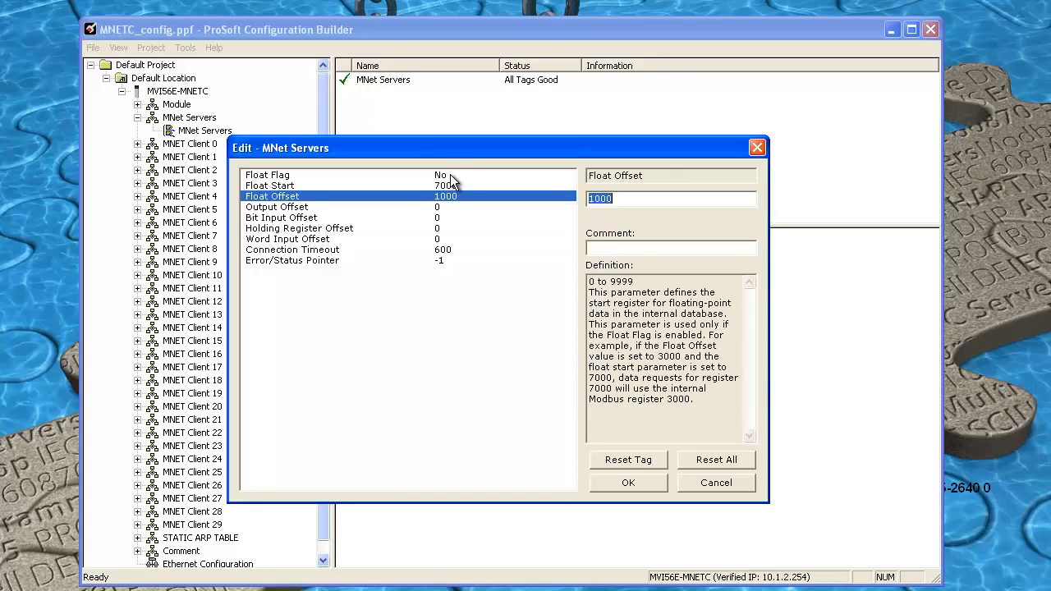
# Try the Float Flag of the MNet Servers as Yes and return it to No.
pyautogui.click(451, 176)
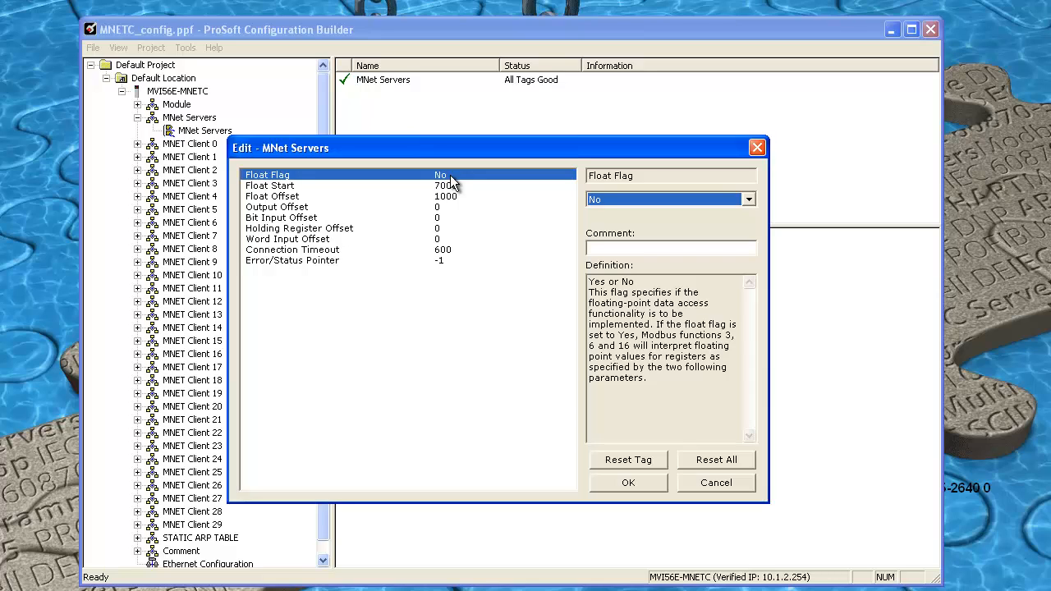
pyautogui.click(748, 200)
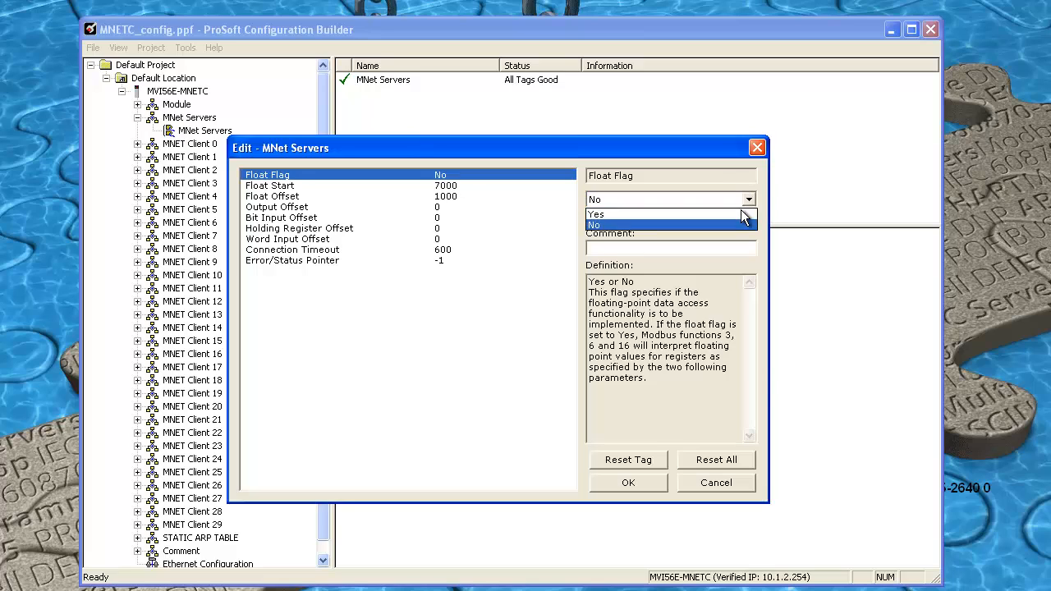
pyautogui.click(743, 214)
pyautogui.click(747, 201)
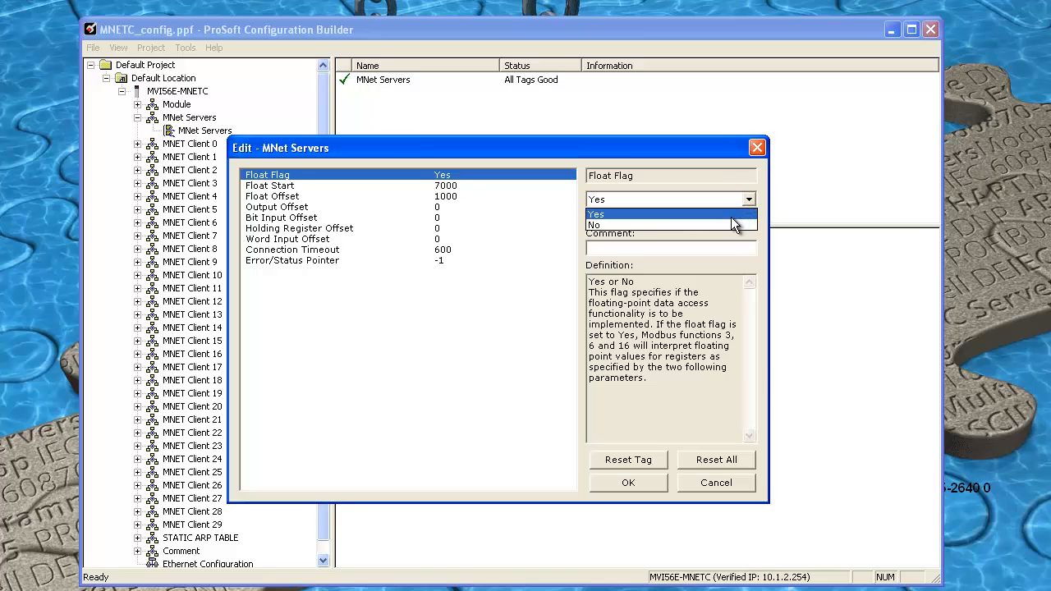
pyautogui.click(731, 224)
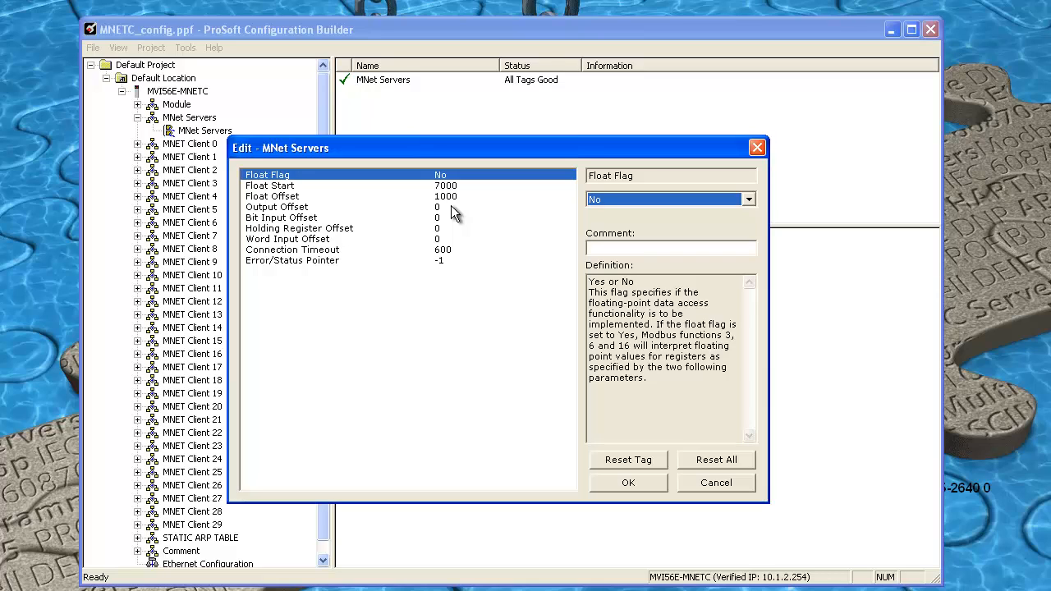
# Set the Holding Register Offset of the MNet Servers to 50 and accept the settings.
pyautogui.click(317, 228)
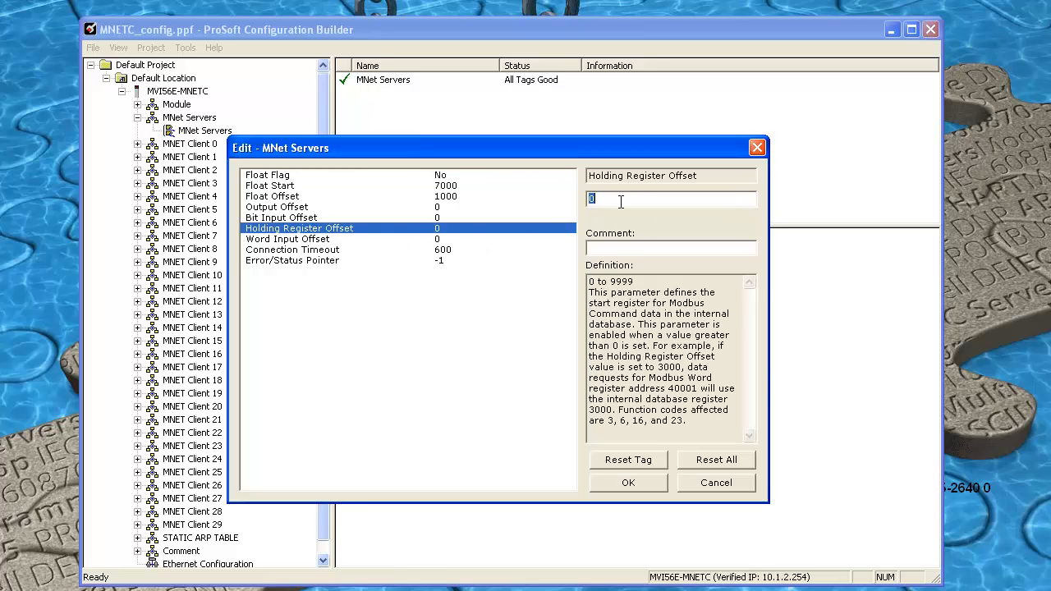
pyautogui.moveTo(620, 202); pyautogui.dragTo(581, 202)
pyautogui.write('50')
pyautogui.press('Return')
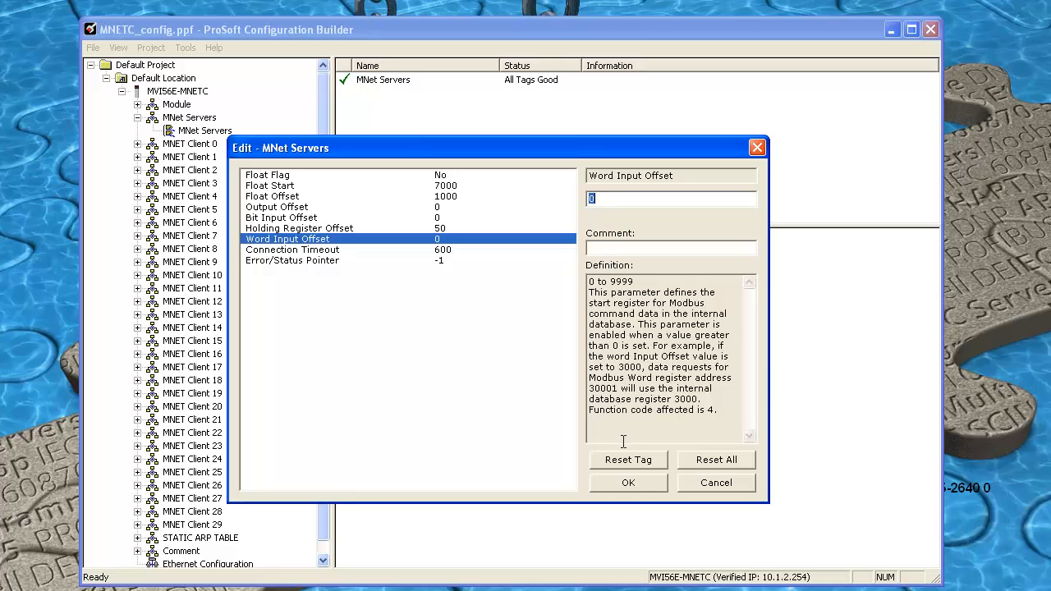
pyautogui.click(629, 482)
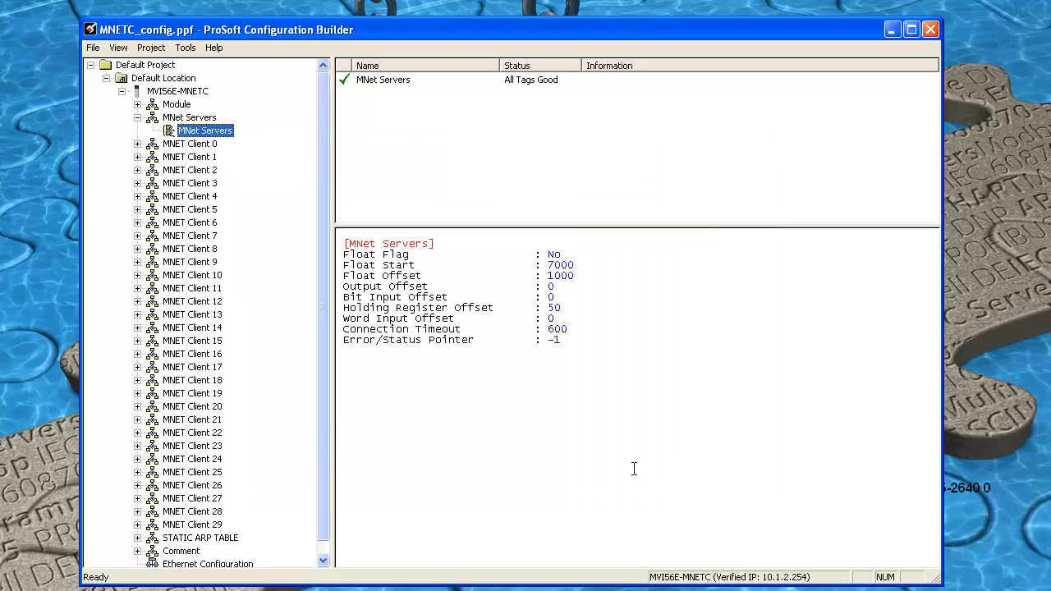
# Prepare the MVI56E-MNETC configuration download from PC to device, choosing Ethernet as connection type and testing the connection.
pyautogui.rightClick(180, 92)
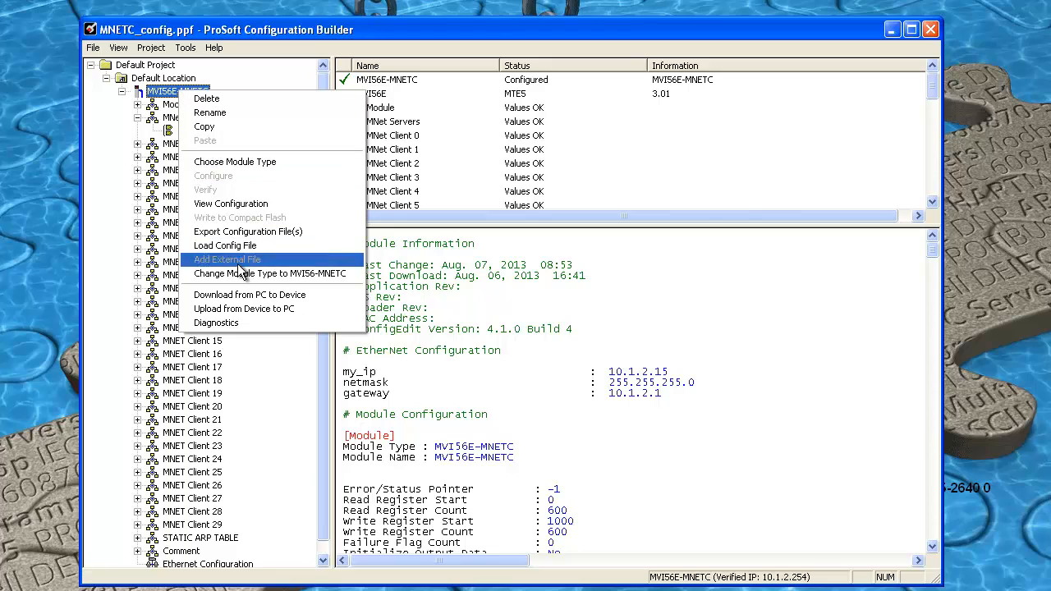
pyautogui.click(249, 295)
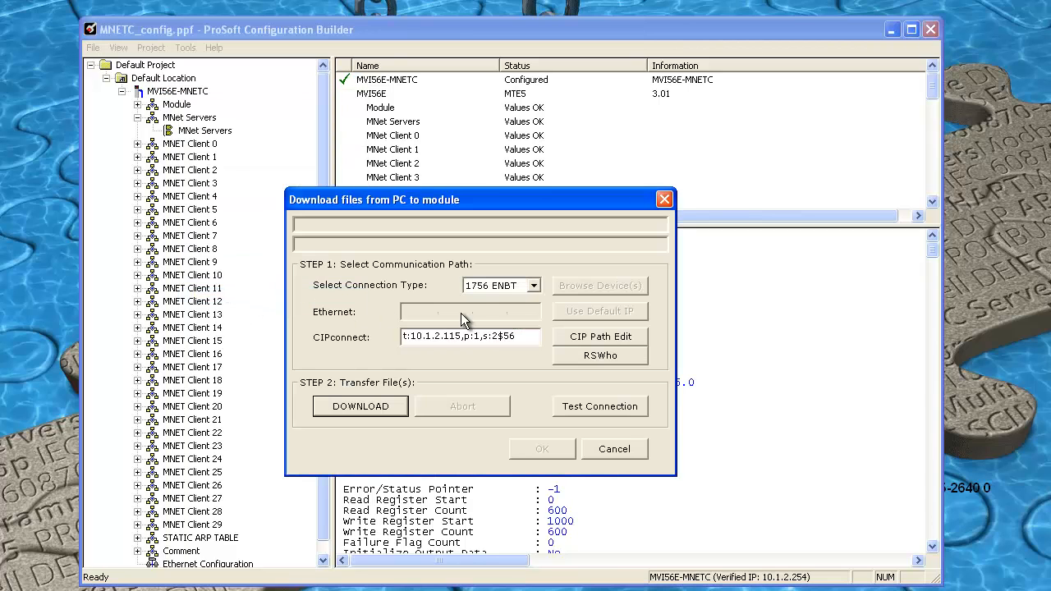
pyautogui.click(534, 285)
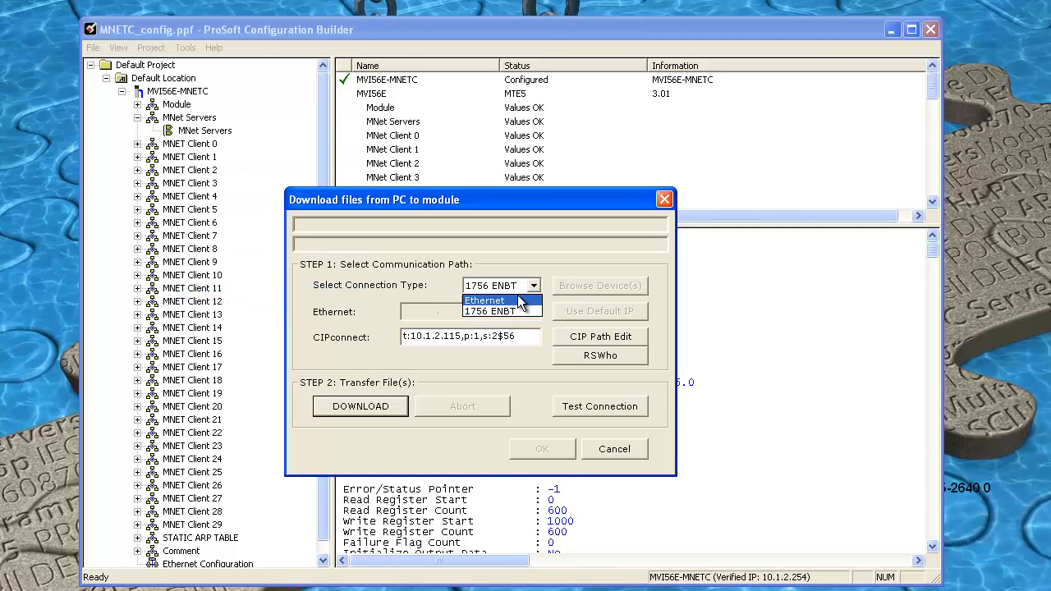
pyautogui.click(485, 299)
pyautogui.click(584, 403)
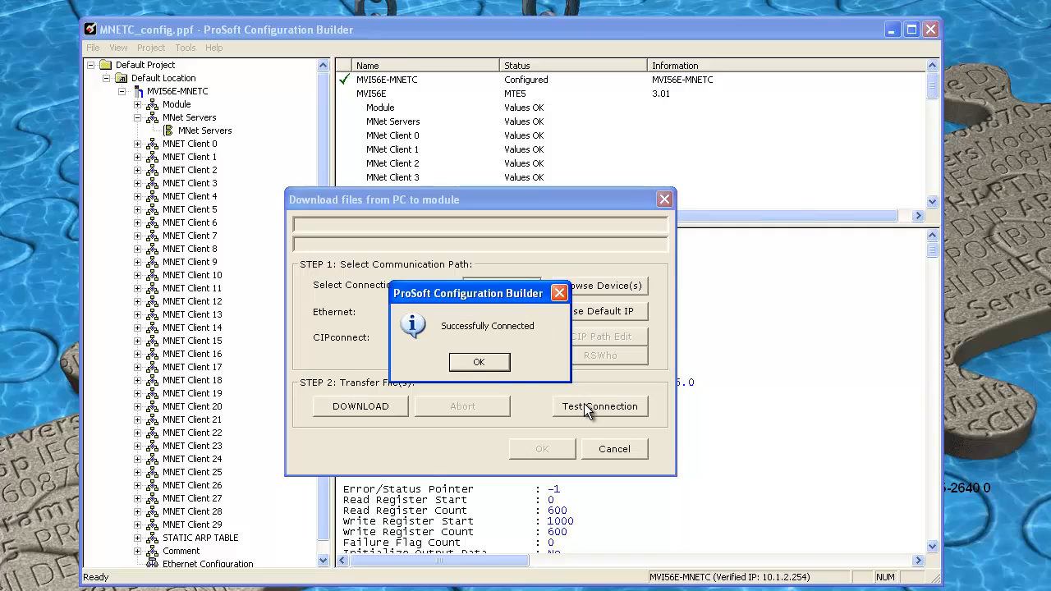
pyautogui.click(479, 359)
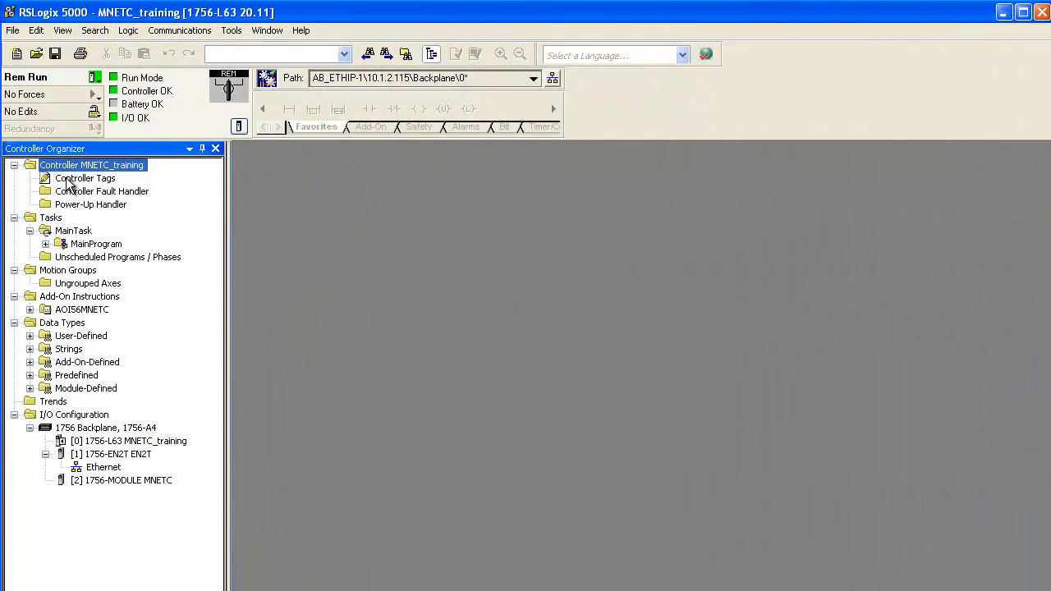
# Switch to RSLogix 5000 and examine the MNETC.DATA.ReadData controller tag values around elements 50 to 54, collapsing the array after viewing.
pyautogui.doubleClick(84, 178)
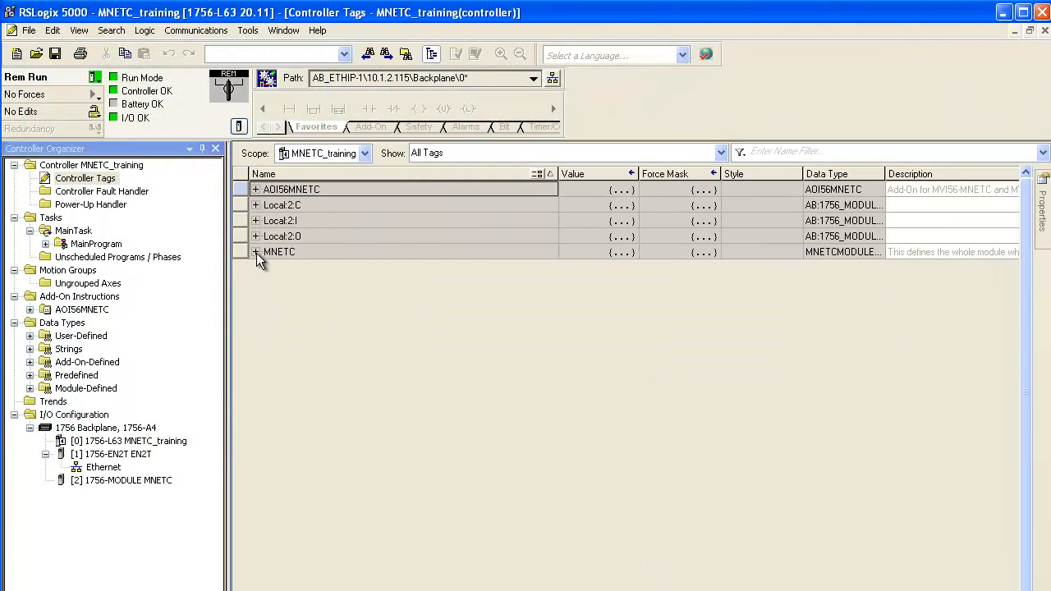
pyautogui.click(255, 252)
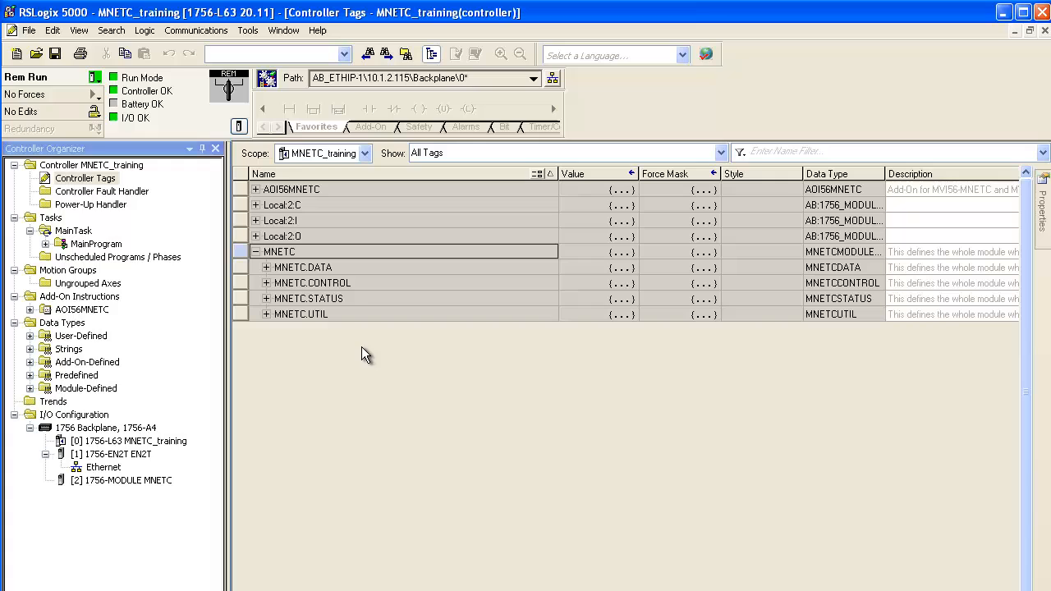
pyautogui.click(265, 267)
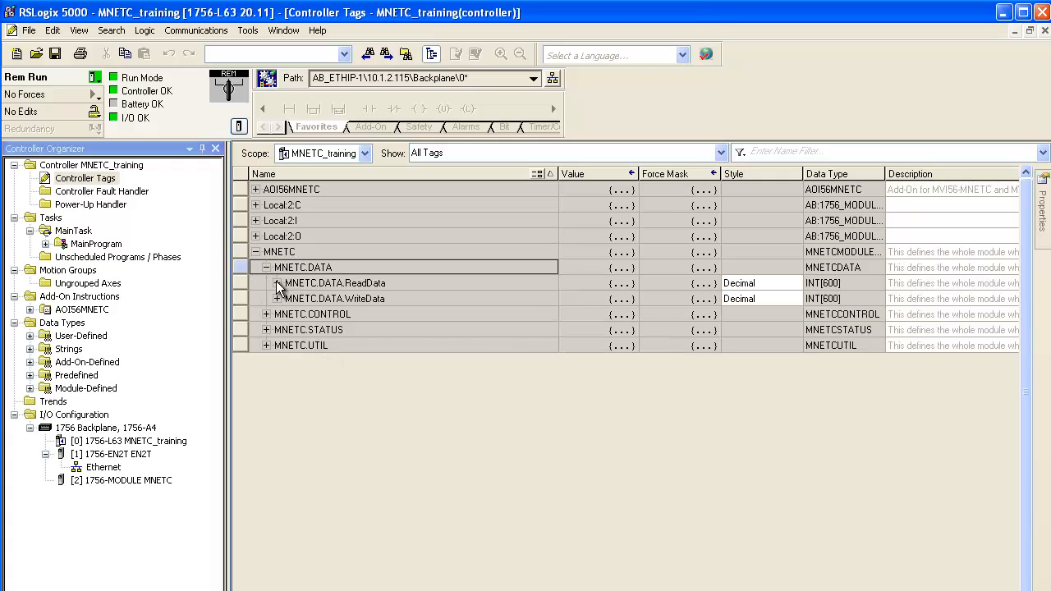
pyautogui.click(277, 282)
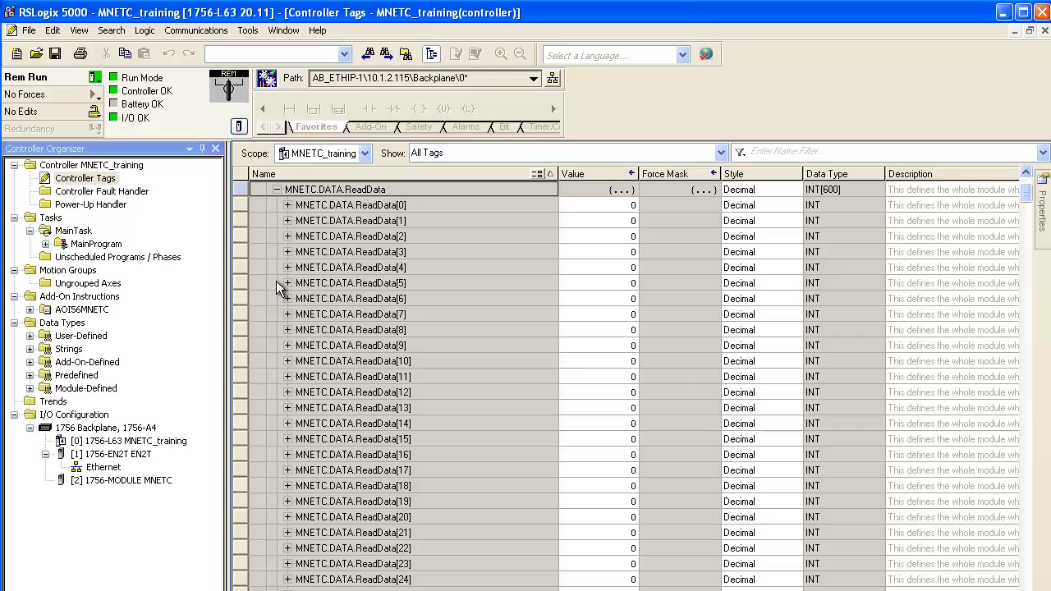
pyautogui.scroll(-6, 523, 415)
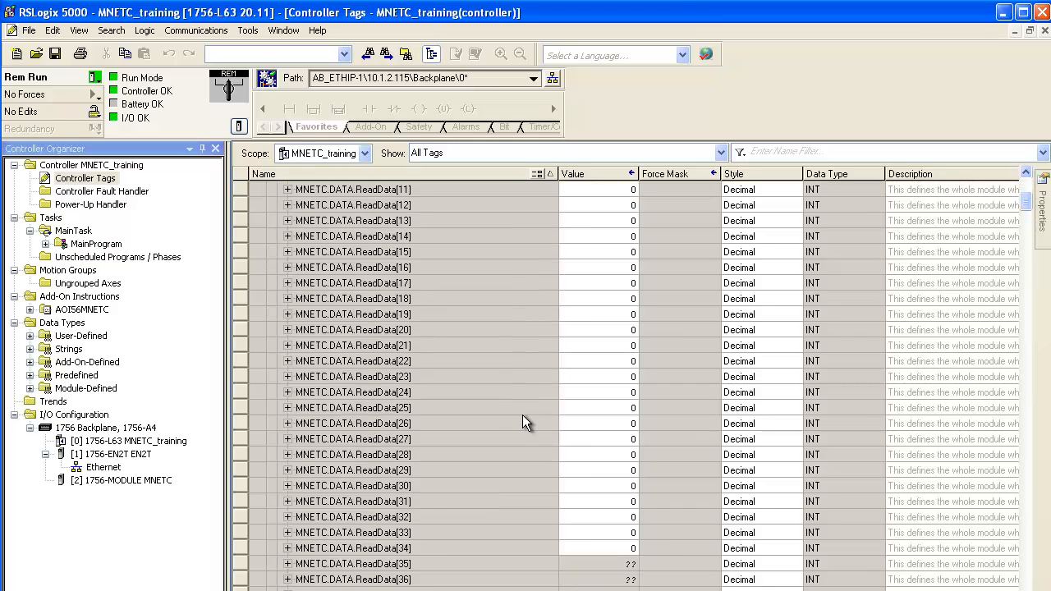
pyautogui.scroll(-5, 523, 416)
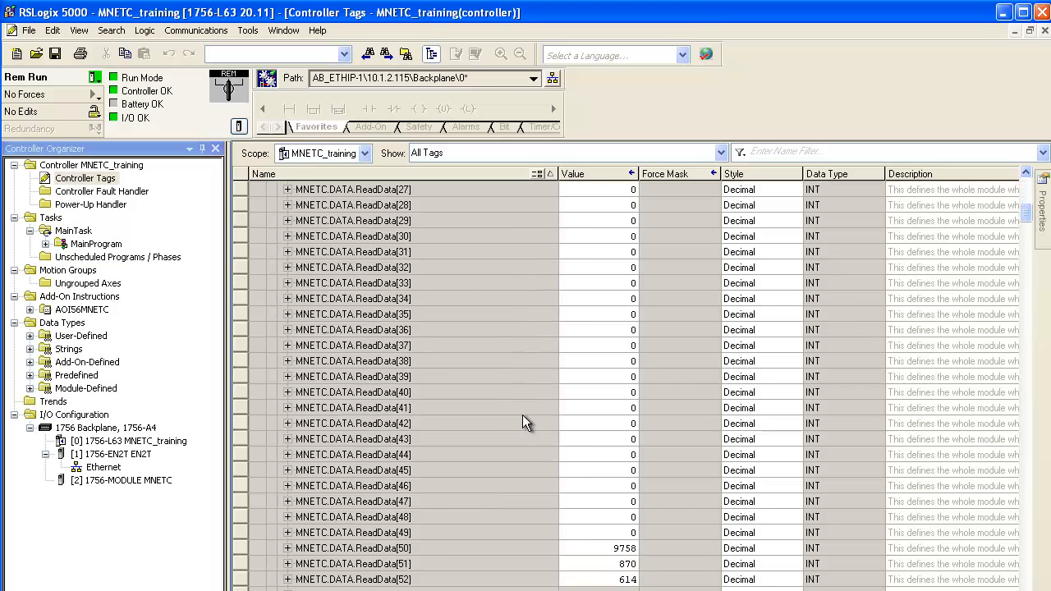
pyautogui.scroll(-2, 523, 417)
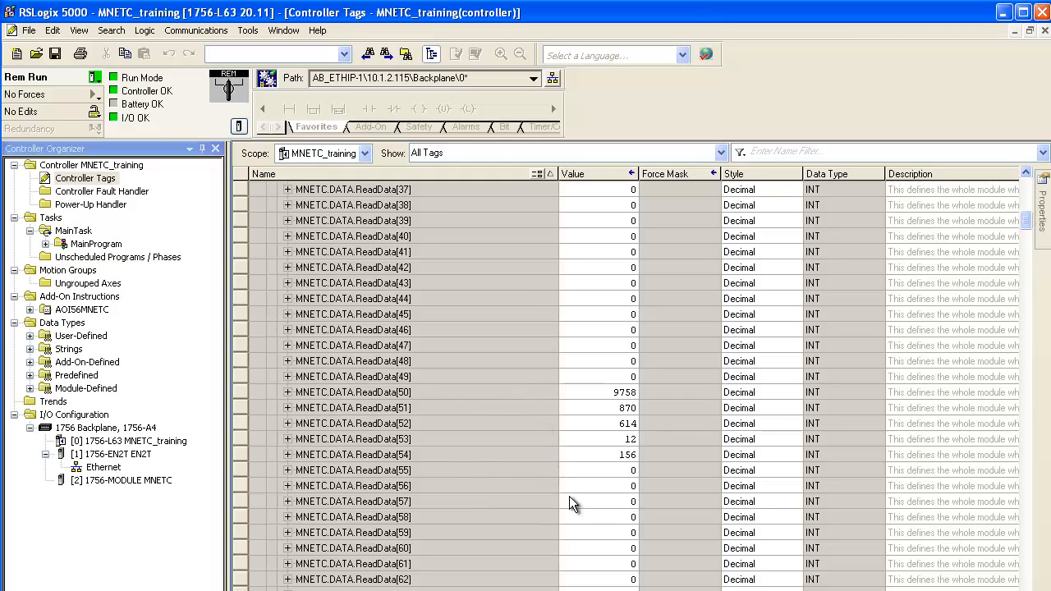
pyautogui.scroll(6, 569, 496)
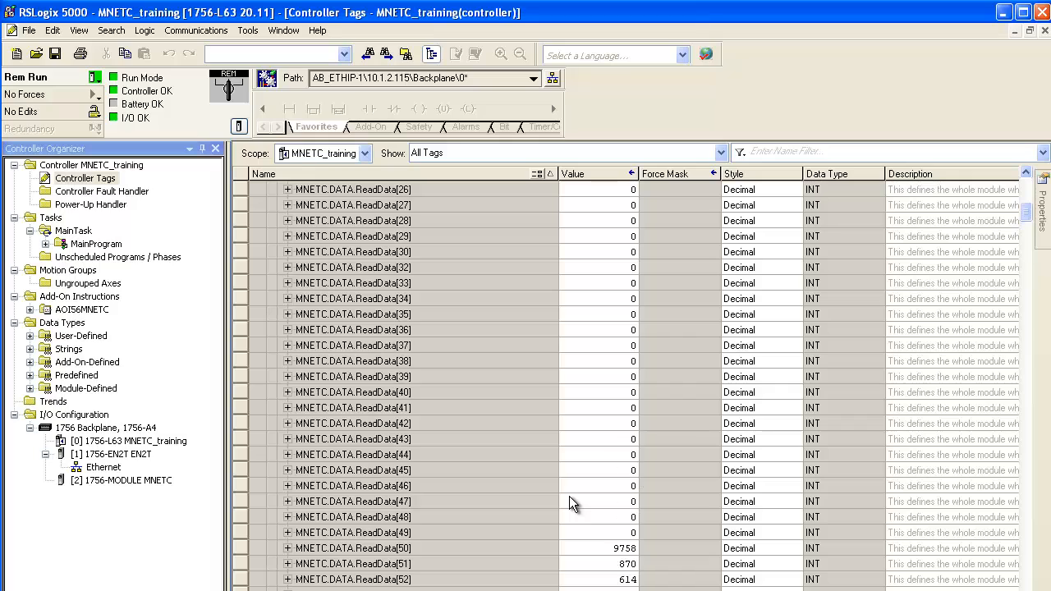
pyautogui.moveTo(1026, 207); pyautogui.dragTo(1025, 175)
pyautogui.click(277, 283)
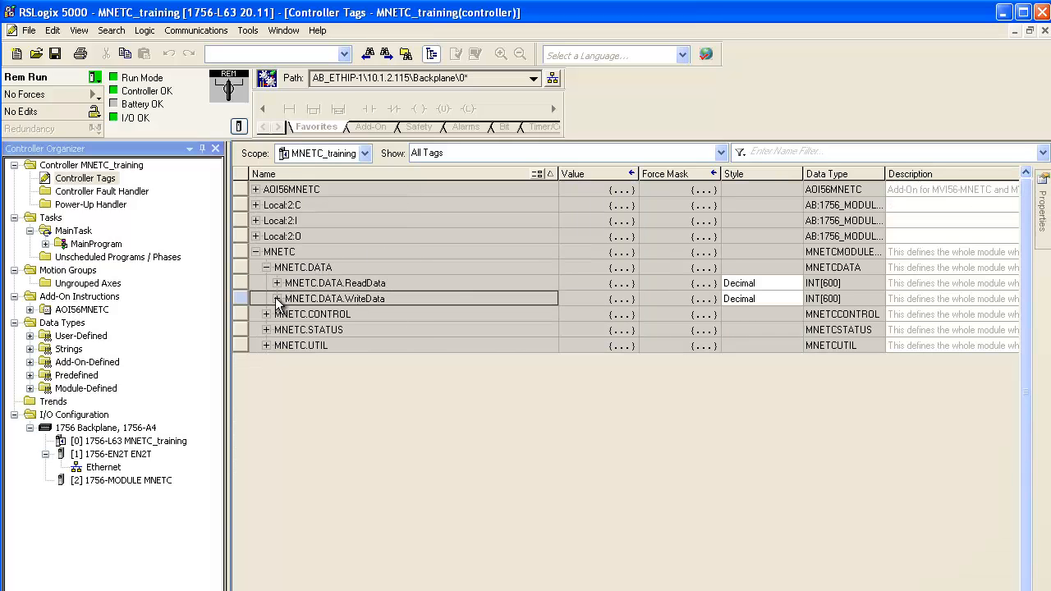
# Set the value of MNETC.DATA.WriteData[50] to 5478.
pyautogui.click(277, 298)
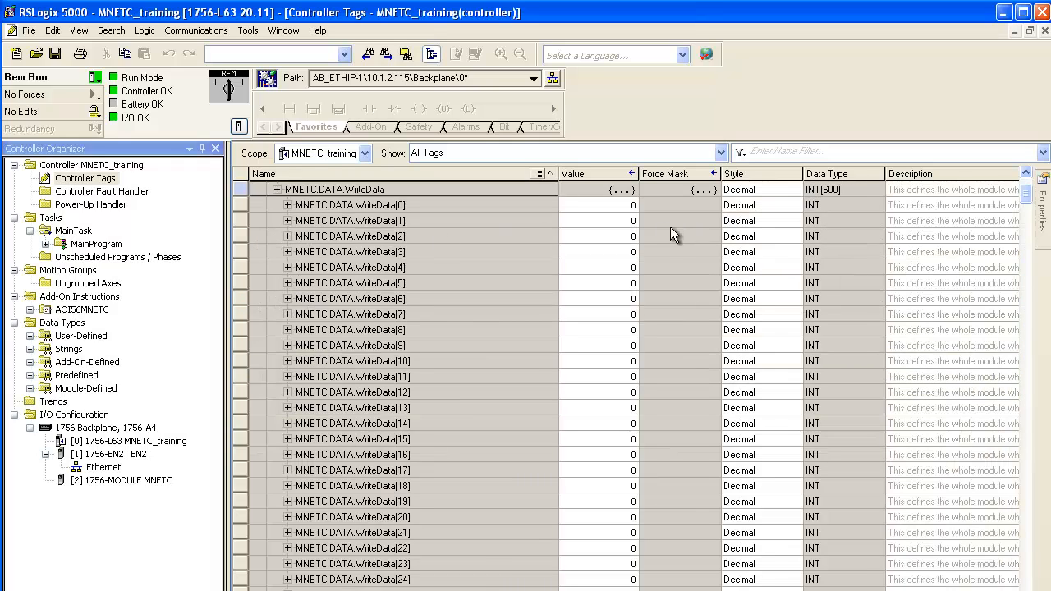
pyautogui.scroll(-3, 648, 246)
pyautogui.scroll(-8, 657, 451)
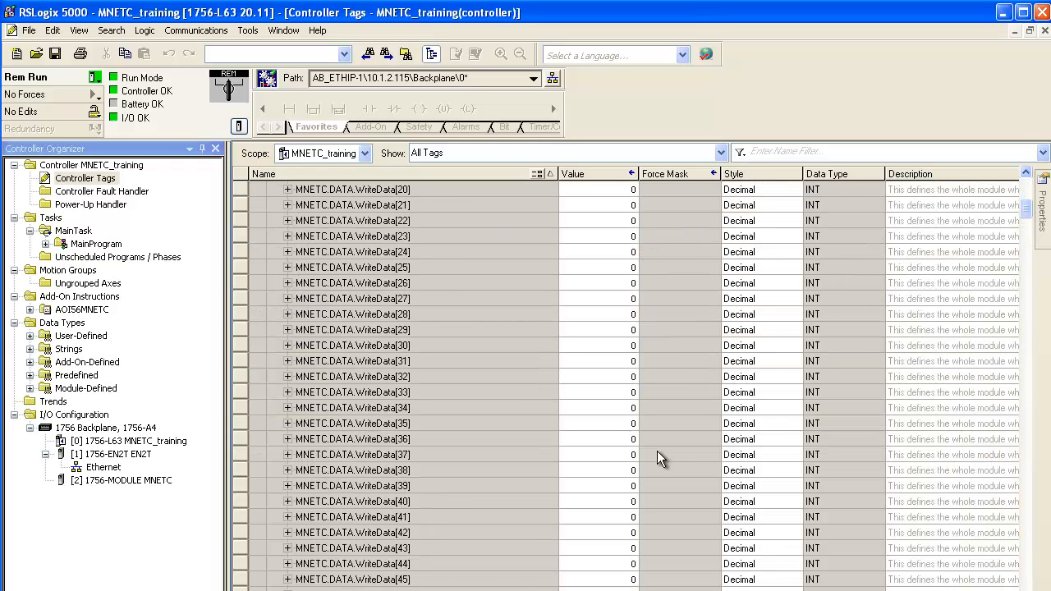
pyautogui.scroll(-2, 657, 451)
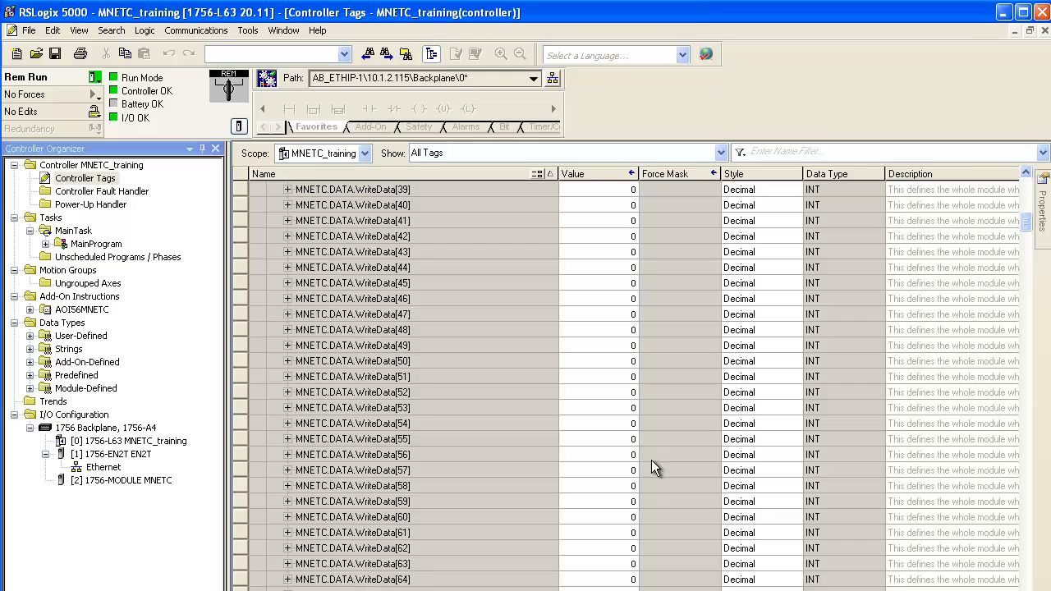
pyautogui.click(620, 361)
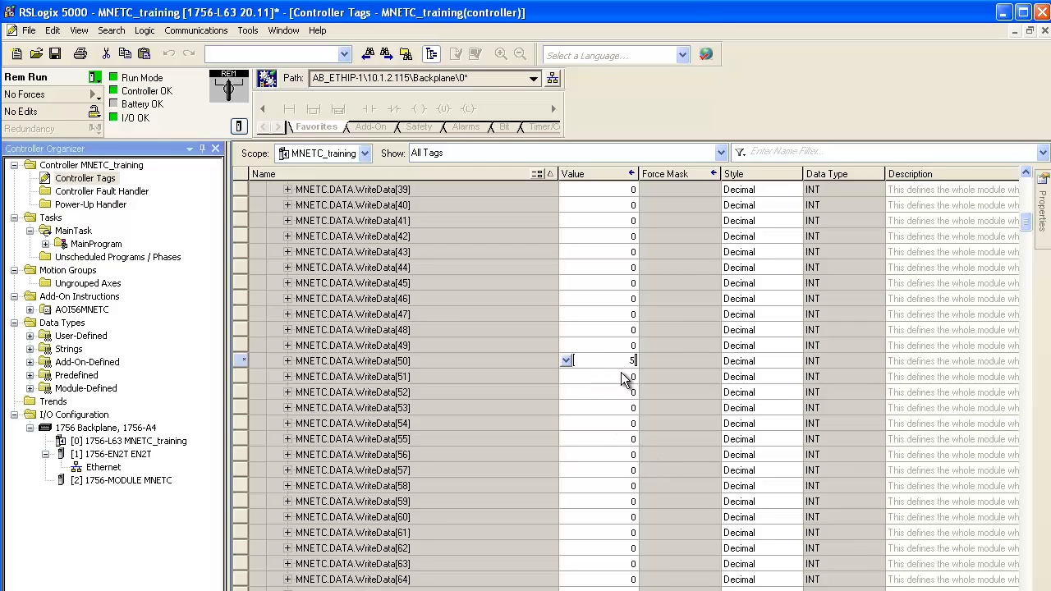
pyautogui.write('5478')
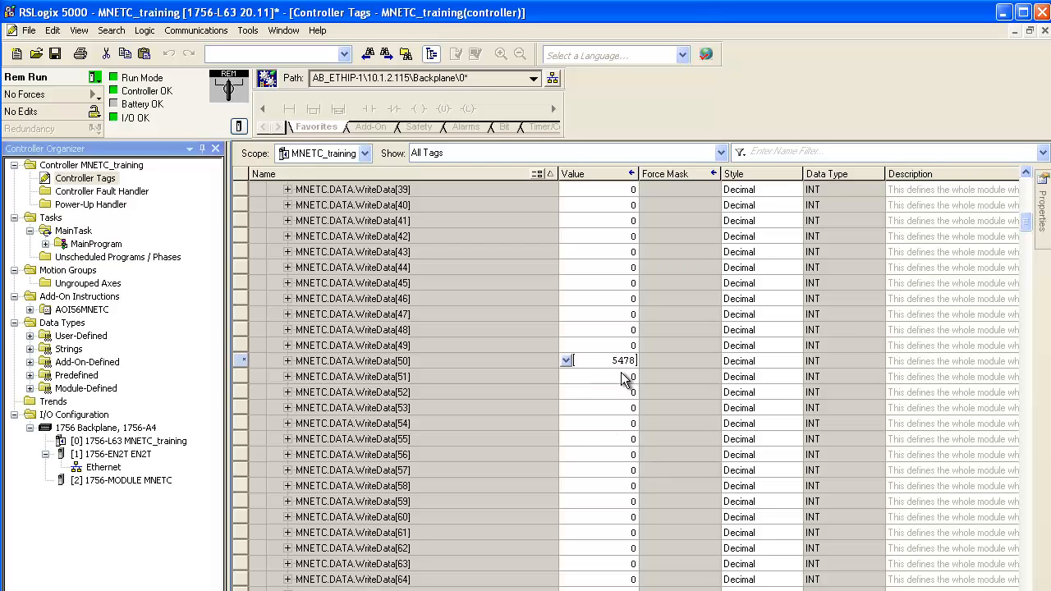